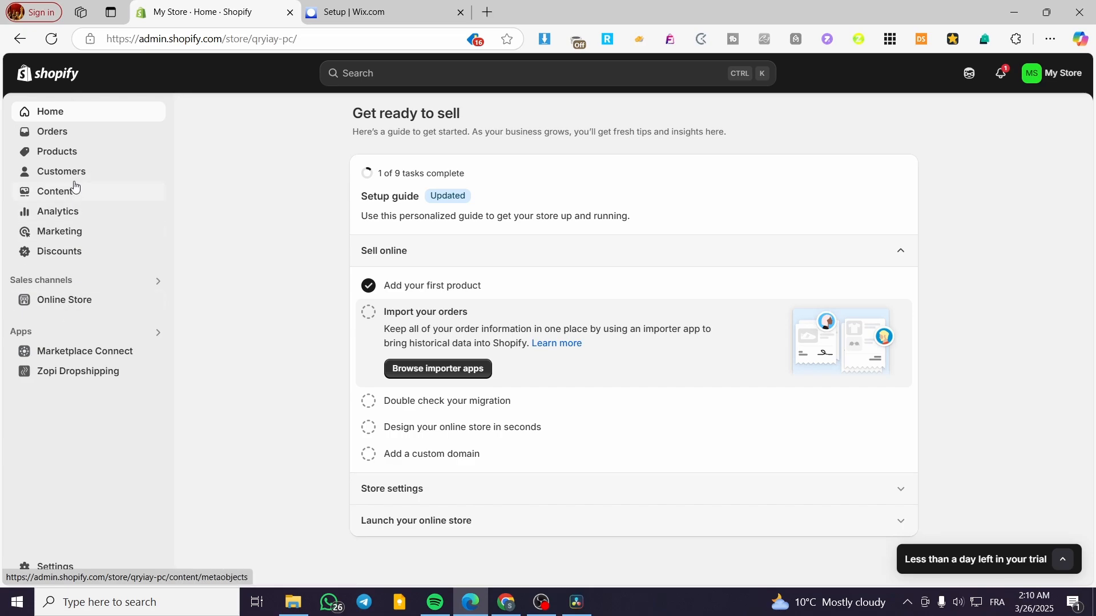
Open the store's marketing automation templates and review which ones are offered.
{"action": "left_click", "coordinate": [73, 235]}
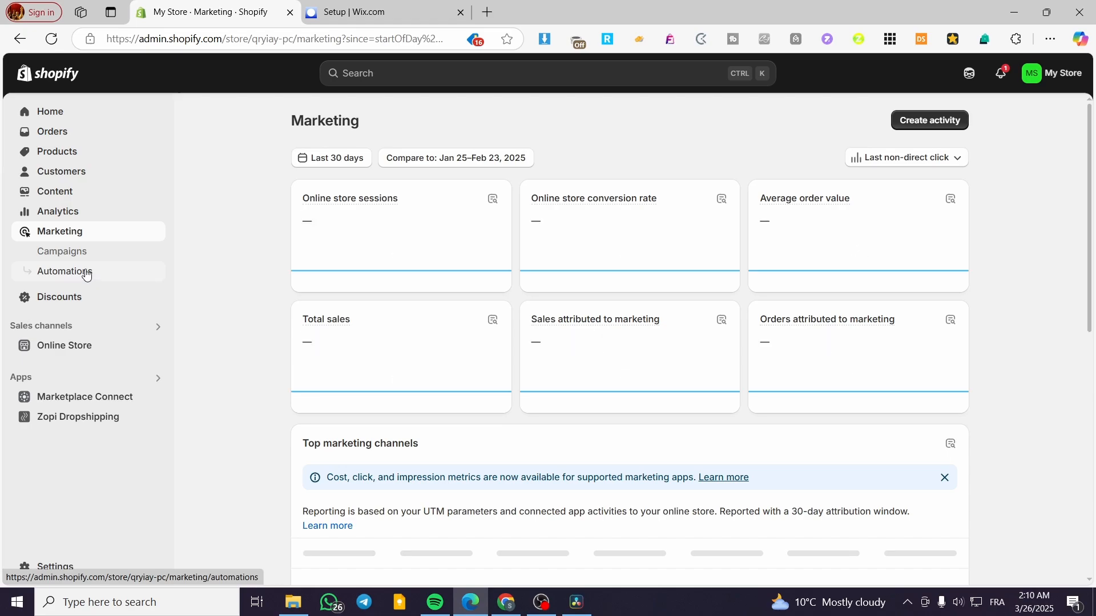
{"action": "left_click", "coordinate": [86, 273]}
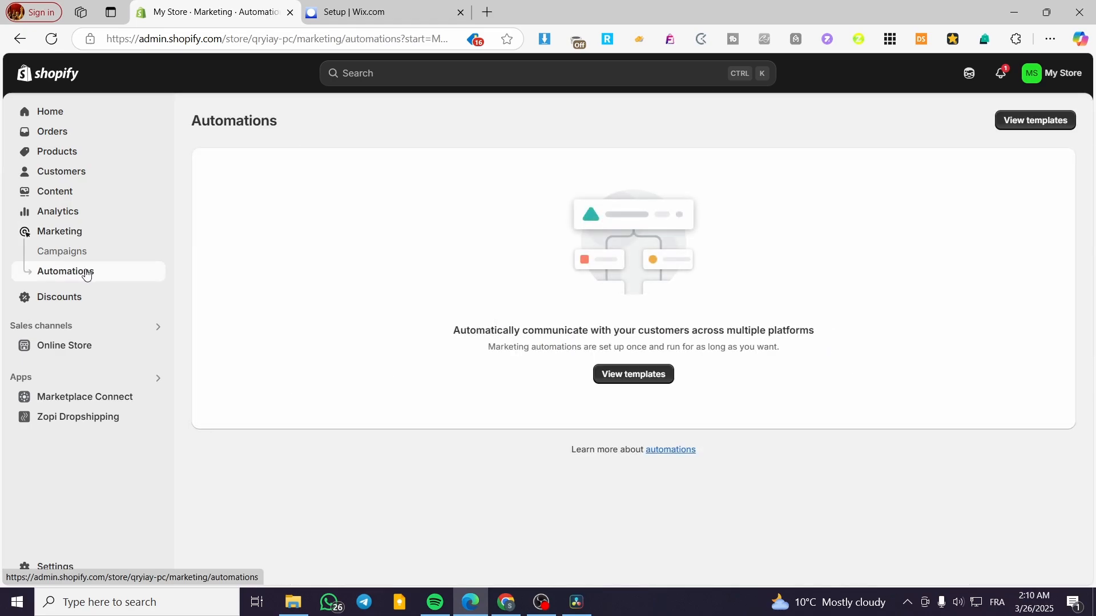
{"action": "left_click", "coordinate": [622, 376]}
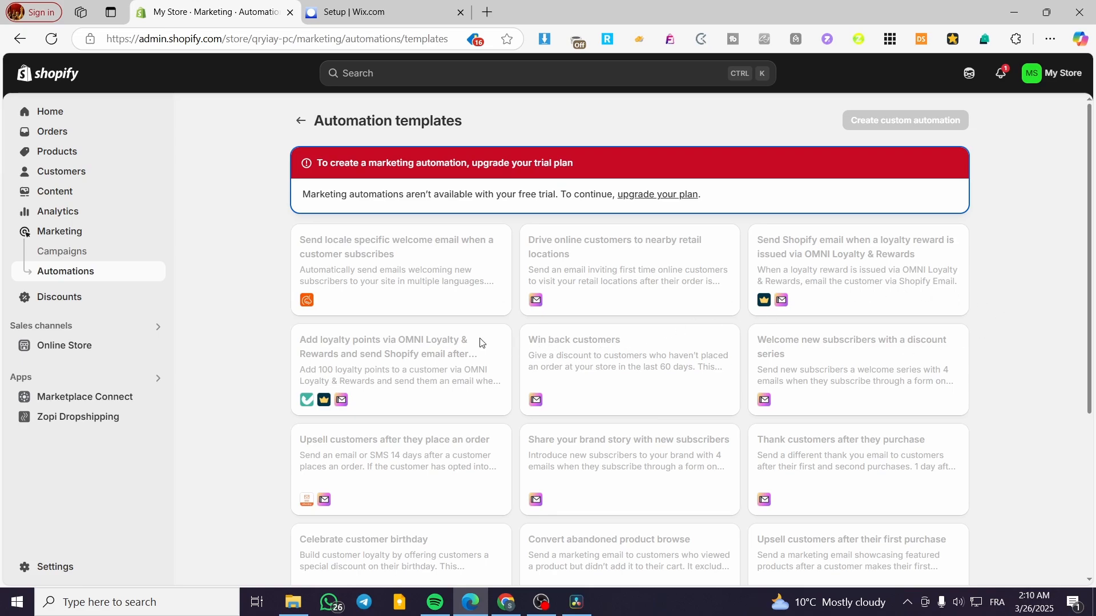
{"action": "scroll", "coordinate": [560, 301], "scroll_direction": "down", "scroll_amount": 5}
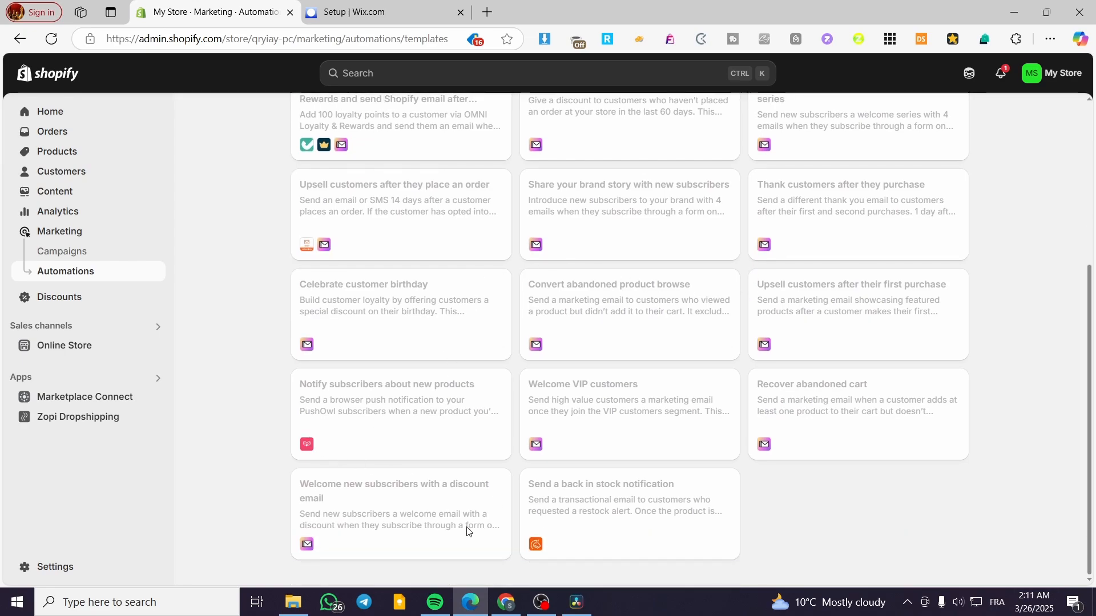
{"action": "scroll", "coordinate": [462, 526], "scroll_direction": "up", "scroll_amount": 5}
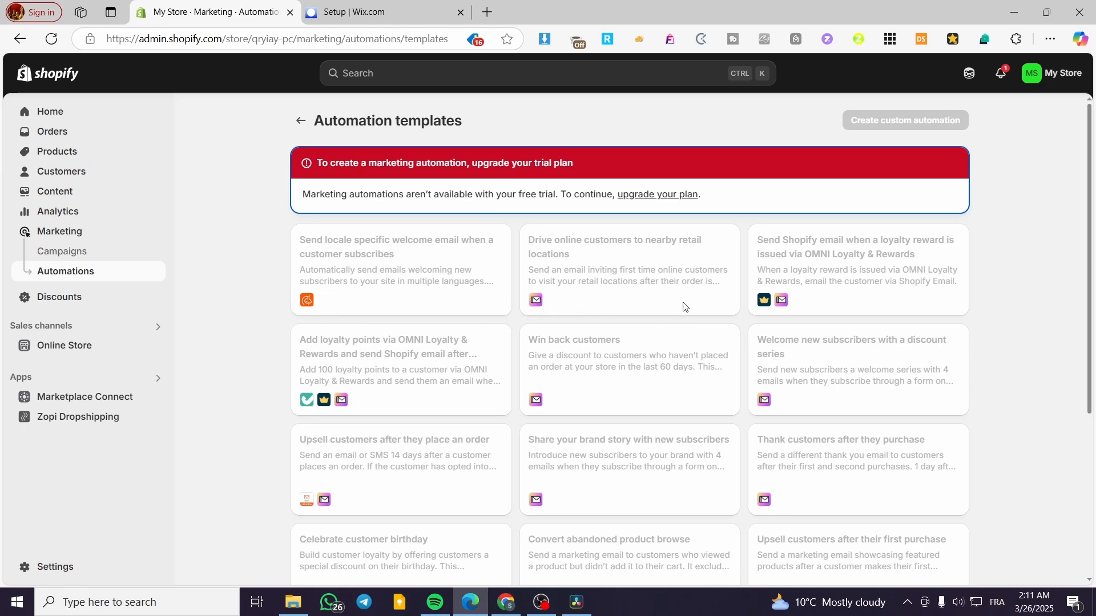
{"action": "scroll", "coordinate": [615, 389], "scroll_direction": "down", "scroll_amount": 5}
Search the store admin for "Email" and carry the search over to the Shopify App Store.
{"action": "left_click", "coordinate": [396, 78]}
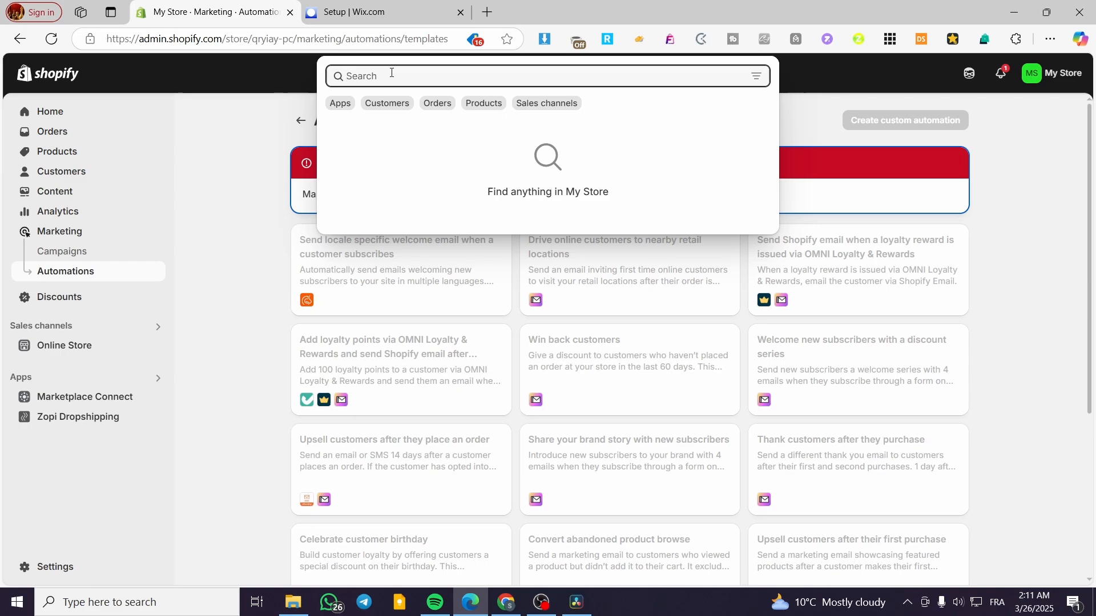
{"action": "type", "text": "Email"}
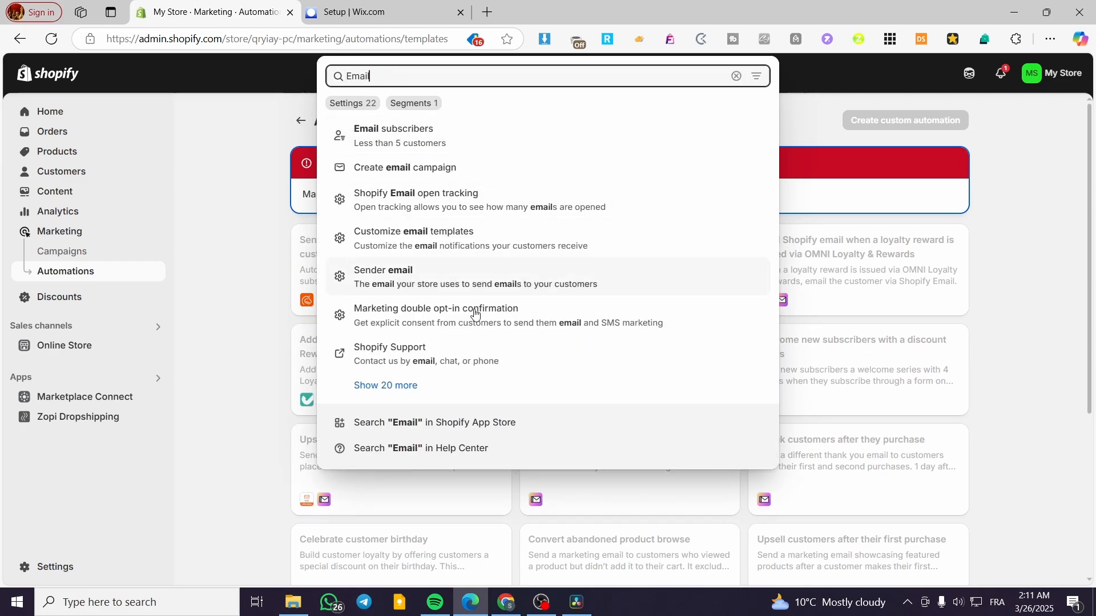
{"action": "left_click", "coordinate": [413, 423]}
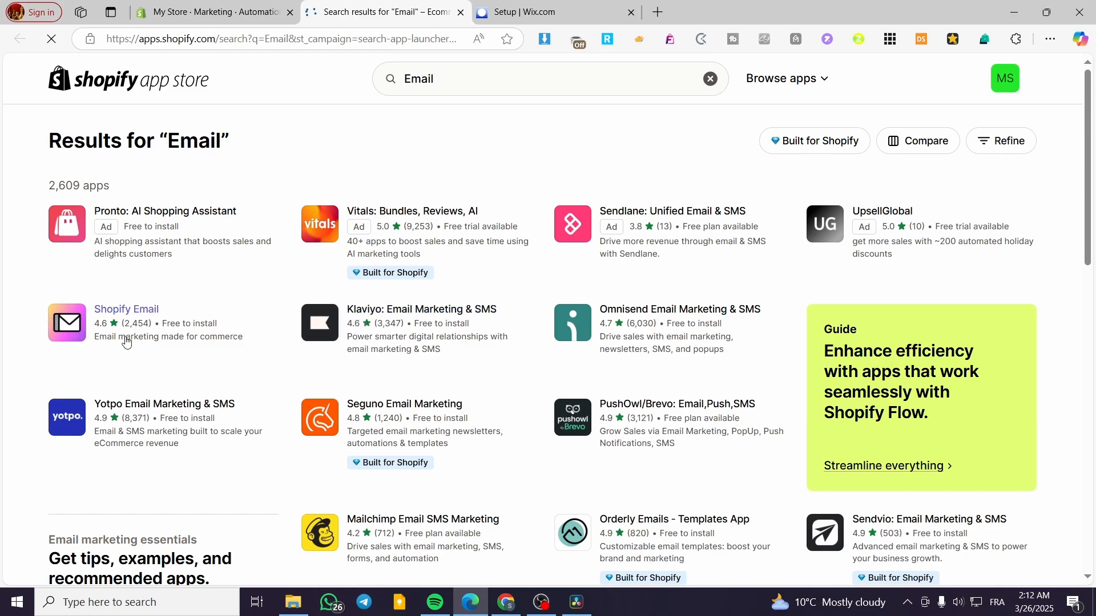
Install the Shopify Email app from the search results and pin it in the store admin.
{"action": "left_click", "coordinate": [94, 314]}
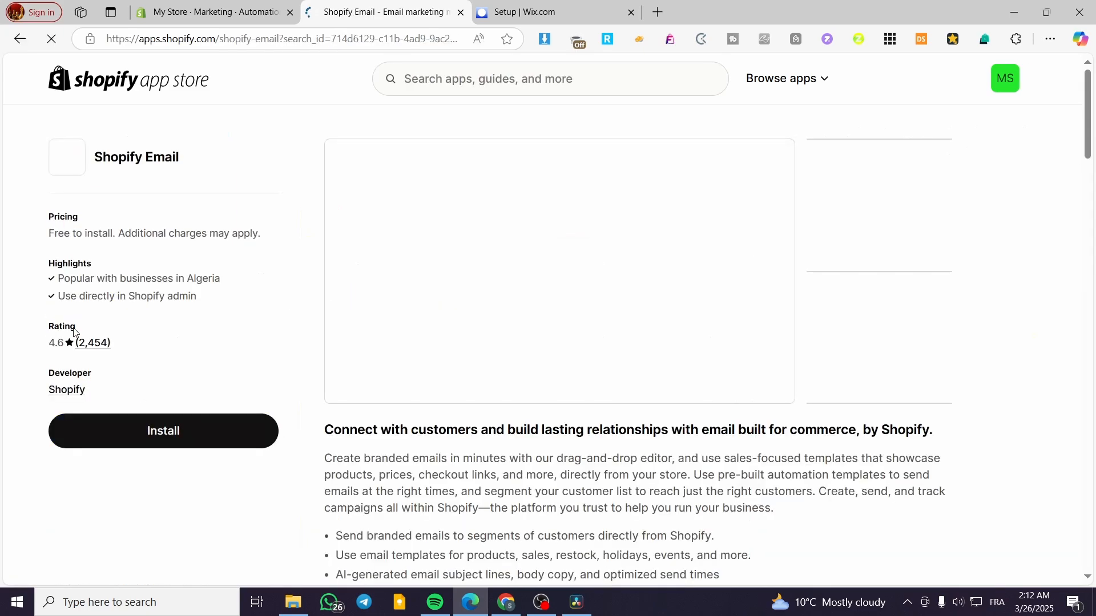
{"action": "left_click", "coordinate": [128, 436]}
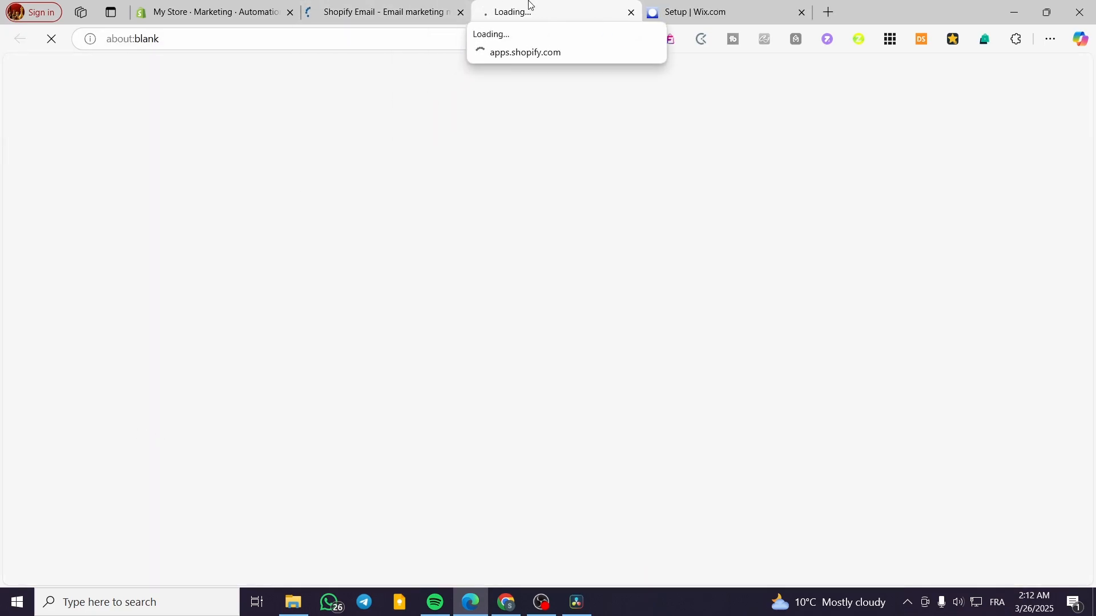
{"action": "left_click", "coordinate": [461, 12]}
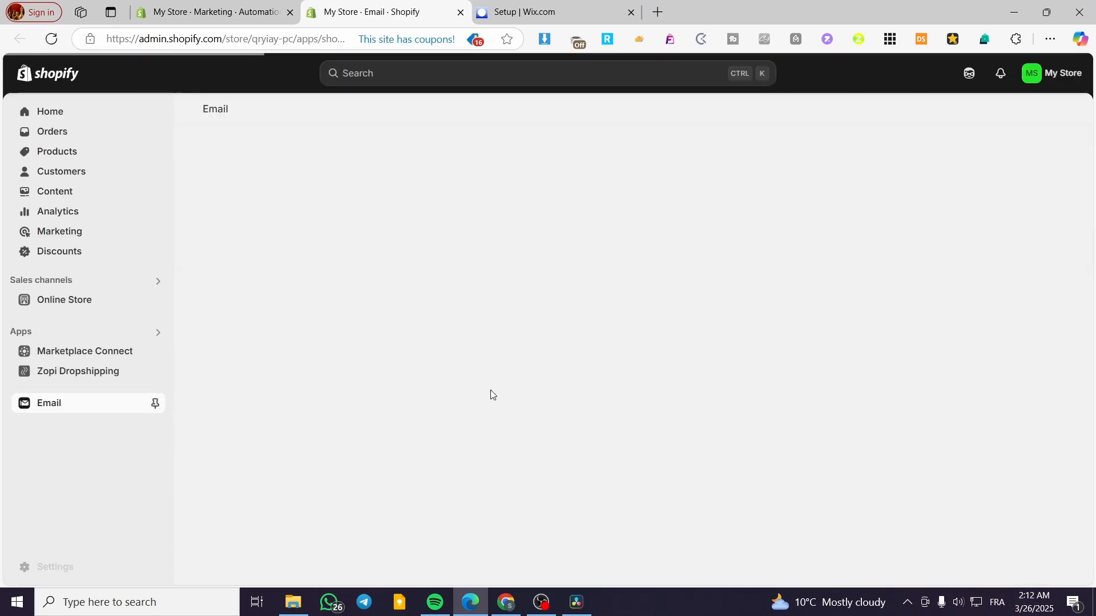
{"action": "left_click", "coordinate": [155, 404]}
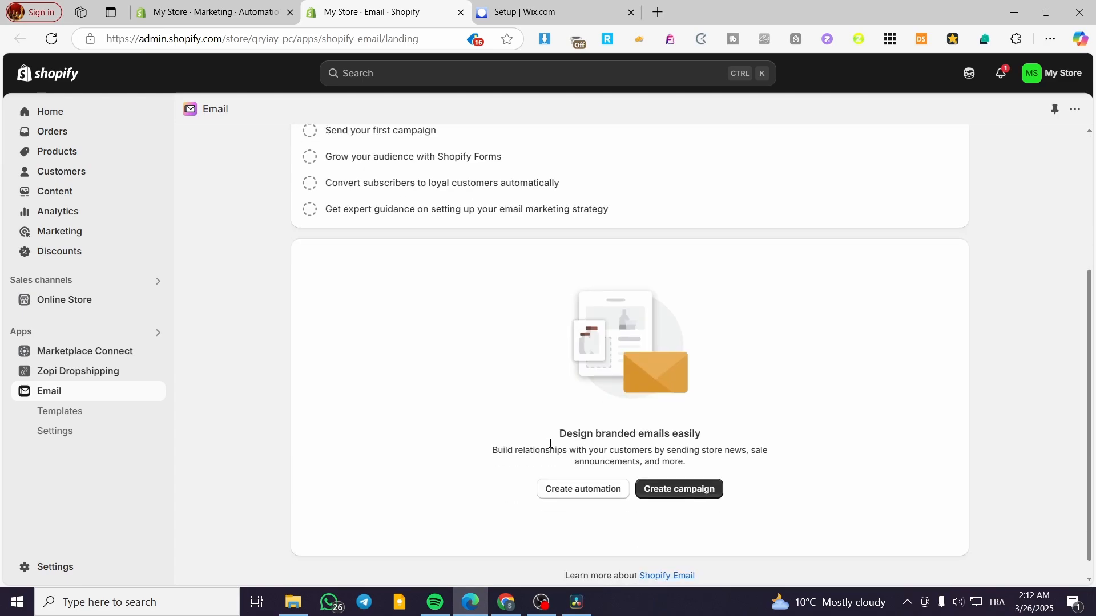
Examine the tasks in the Get started with Shopify Email guide, from validating the sender email to expert guidance.
{"action": "scroll", "coordinate": [525, 432], "scroll_direction": "up", "scroll_amount": 4}
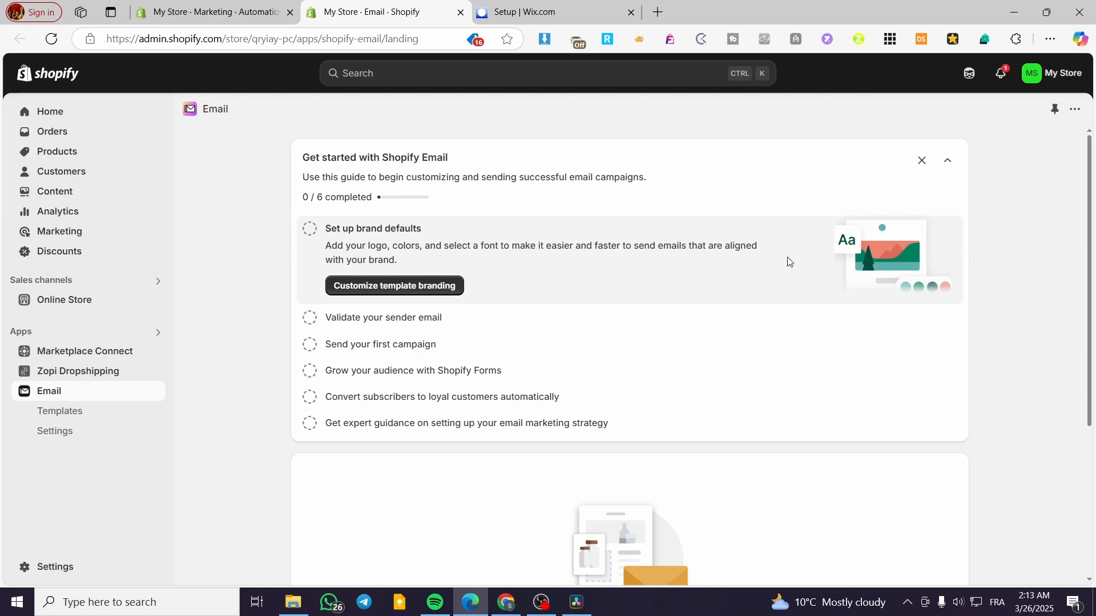
{"action": "left_click", "coordinate": [423, 330]}
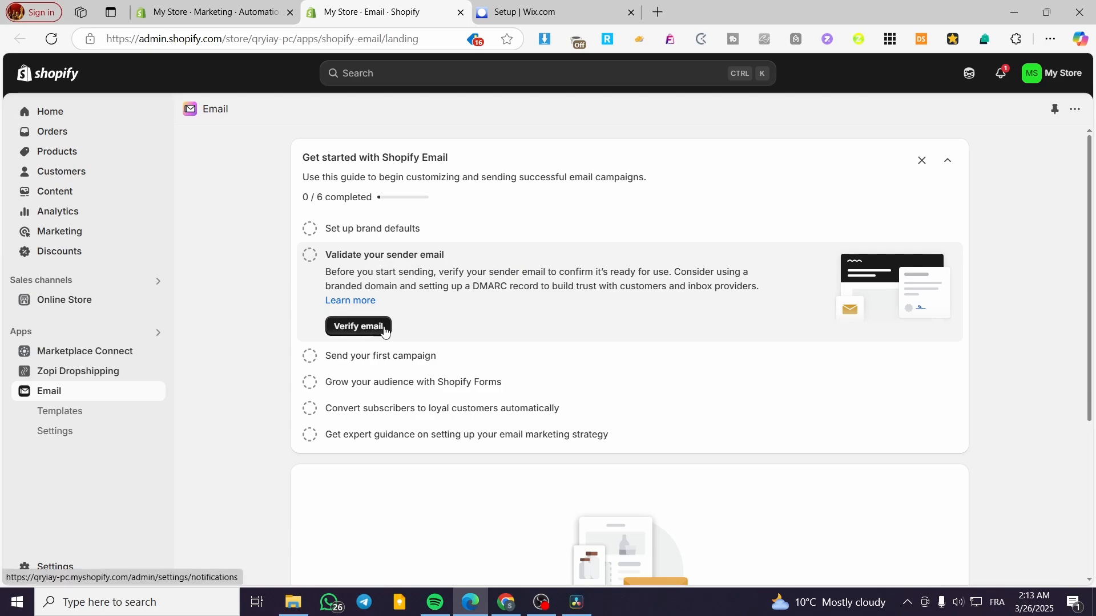
{"action": "left_click", "coordinate": [368, 356]}
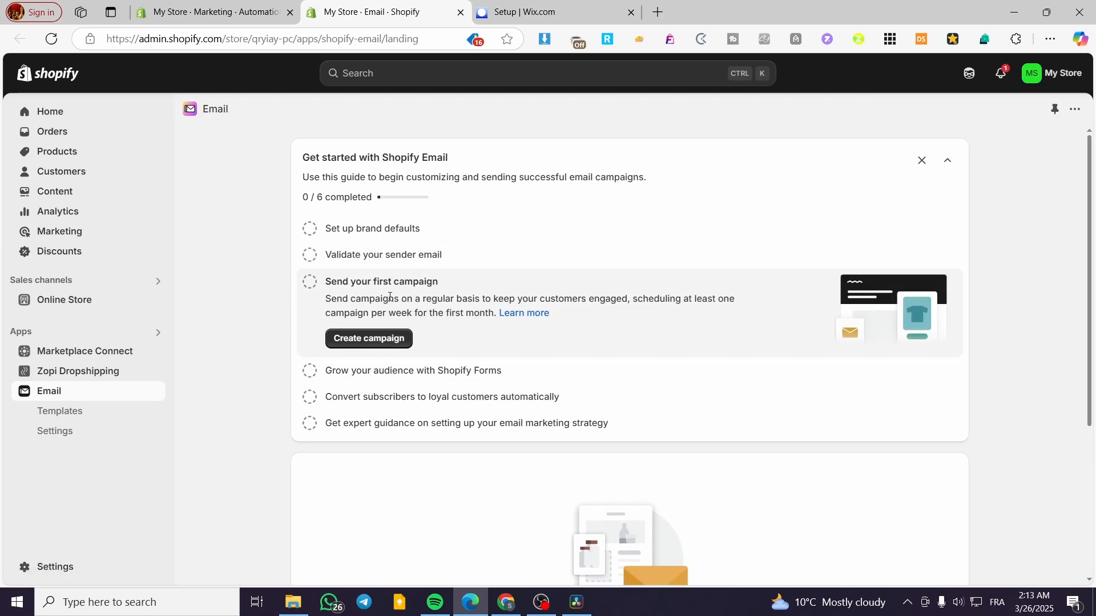
{"action": "left_click", "coordinate": [363, 372]}
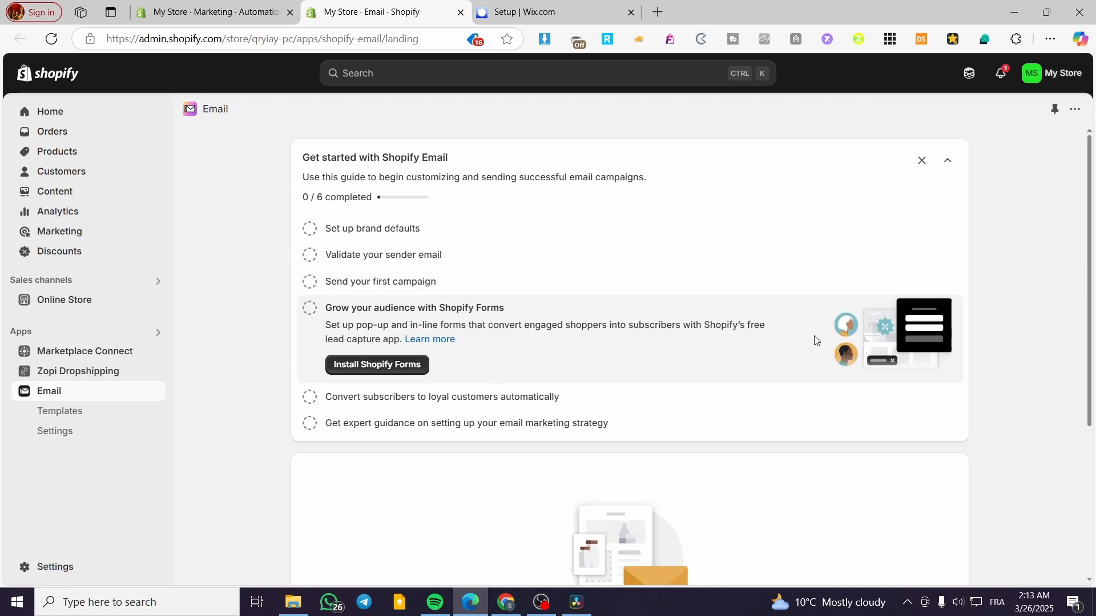
{"action": "scroll", "coordinate": [1067, 342], "scroll_direction": "down", "scroll_amount": 3}
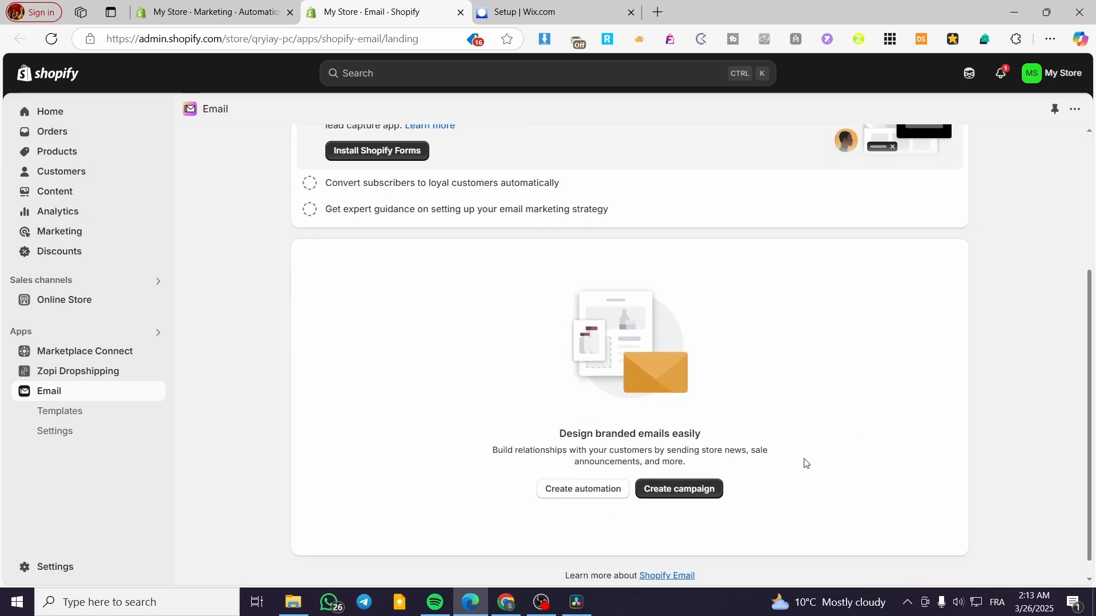
{"action": "scroll", "coordinate": [500, 348], "scroll_direction": "up", "scroll_amount": 2}
{"action": "left_click", "coordinate": [397, 325]}
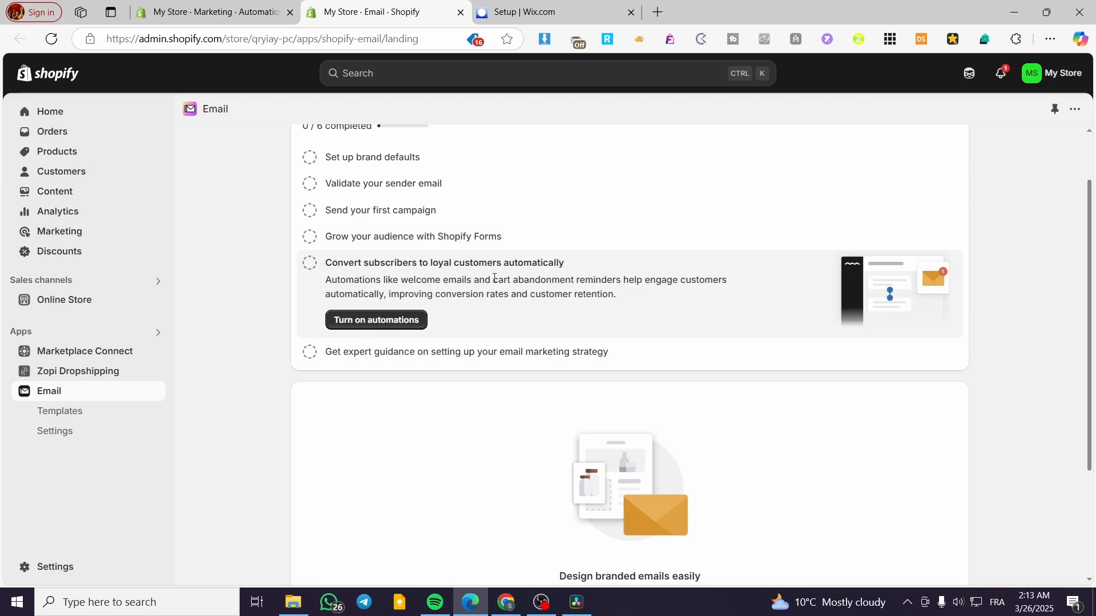
{"action": "left_click", "coordinate": [368, 353]}
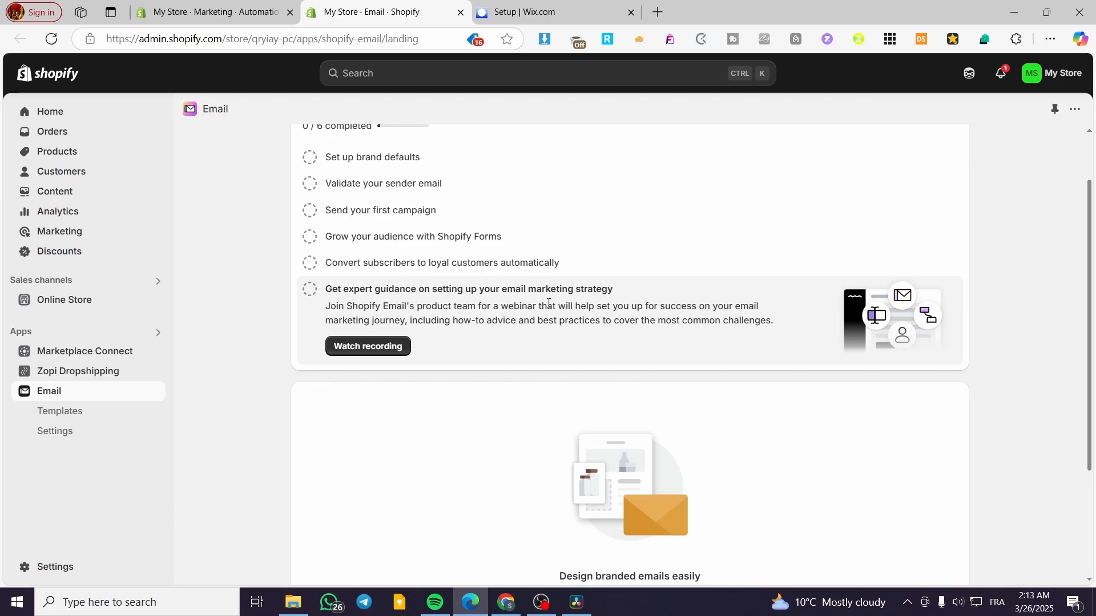
{"action": "scroll", "coordinate": [900, 367], "scroll_direction": "down", "scroll_amount": 3}
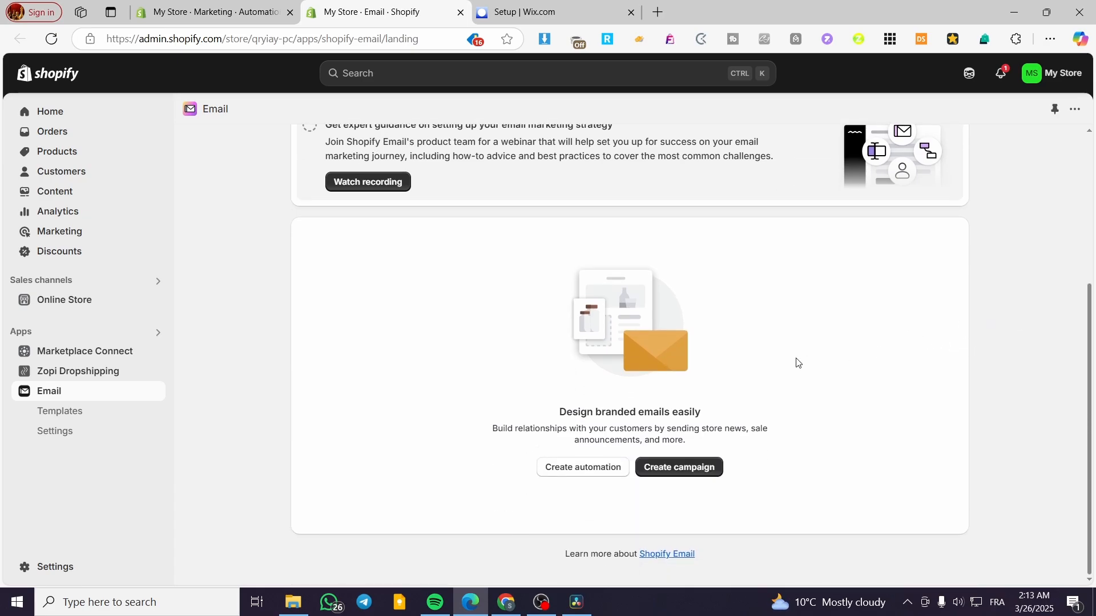
Start a new email campaign, examine its template branding options, and return to the Email app's landing page.
{"action": "left_click", "coordinate": [683, 477]}
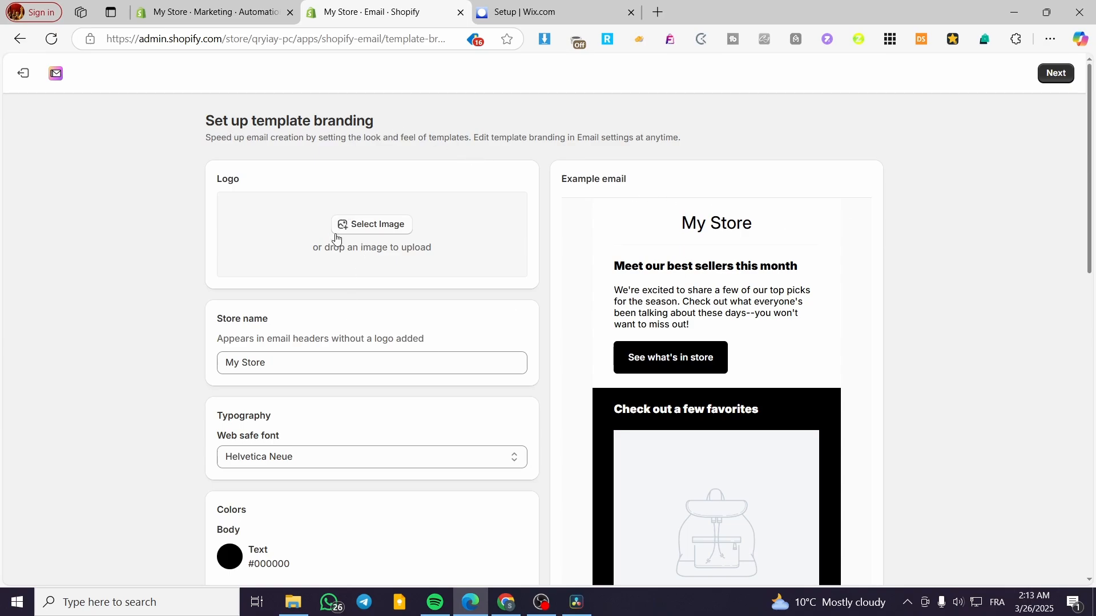
{"action": "scroll", "coordinate": [335, 237], "scroll_direction": "down", "scroll_amount": 10}
{"action": "scroll", "coordinate": [533, 378], "scroll_direction": "down", "scroll_amount": 3}
{"action": "scroll", "coordinate": [532, 378], "scroll_direction": "up", "scroll_amount": 6}
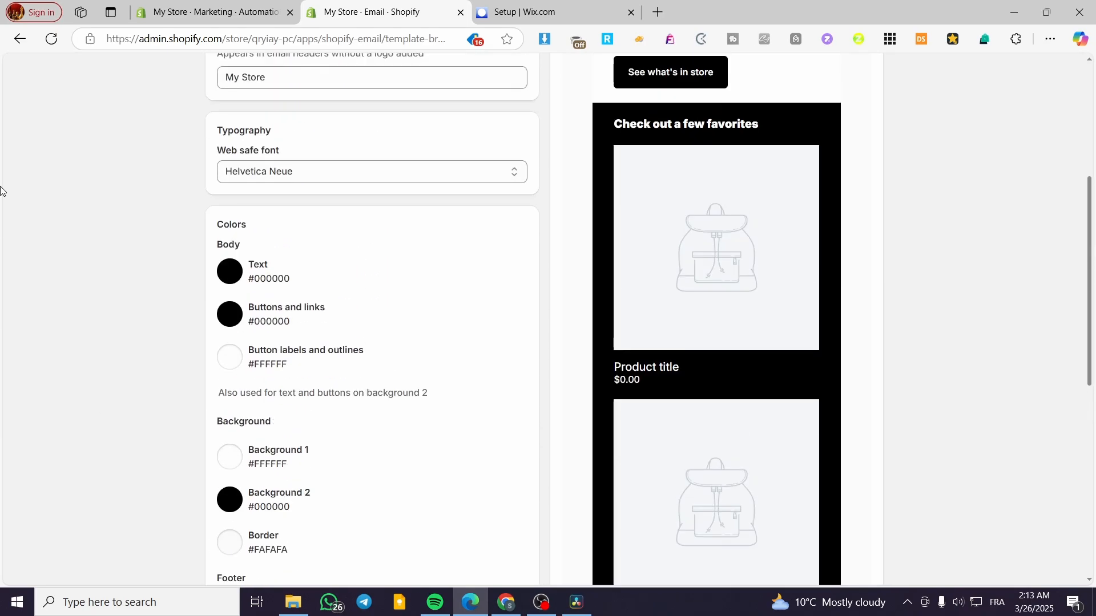
{"action": "left_click", "coordinate": [19, 51]}
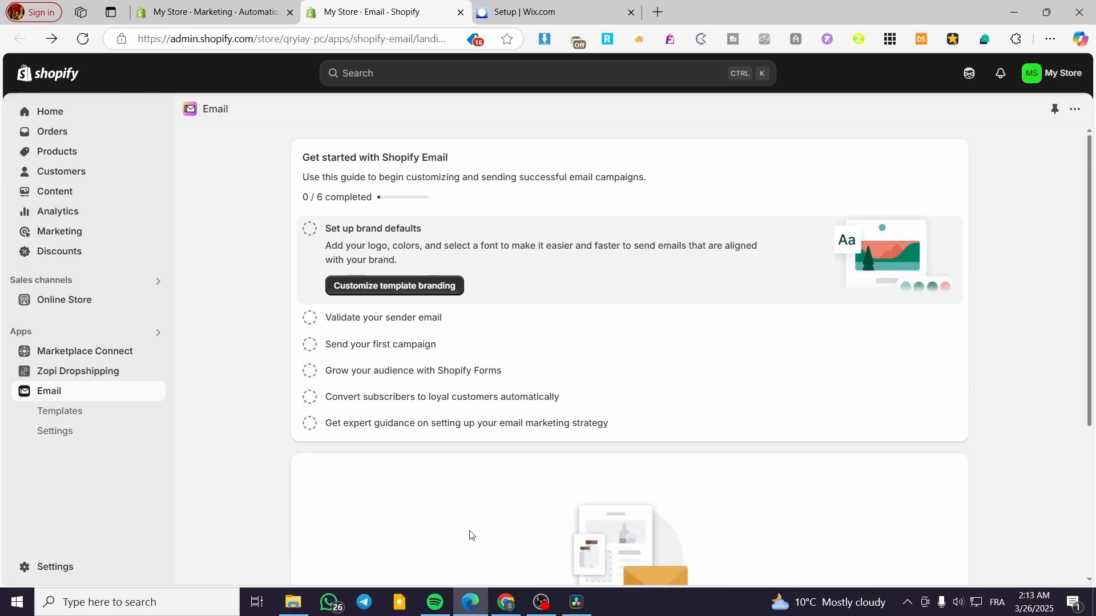
Start creating an email automation and review the existing and re-engagement automations on the Automations page.
{"action": "scroll", "coordinate": [516, 450], "scroll_direction": "down", "scroll_amount": 4}
{"action": "left_click", "coordinate": [574, 476]}
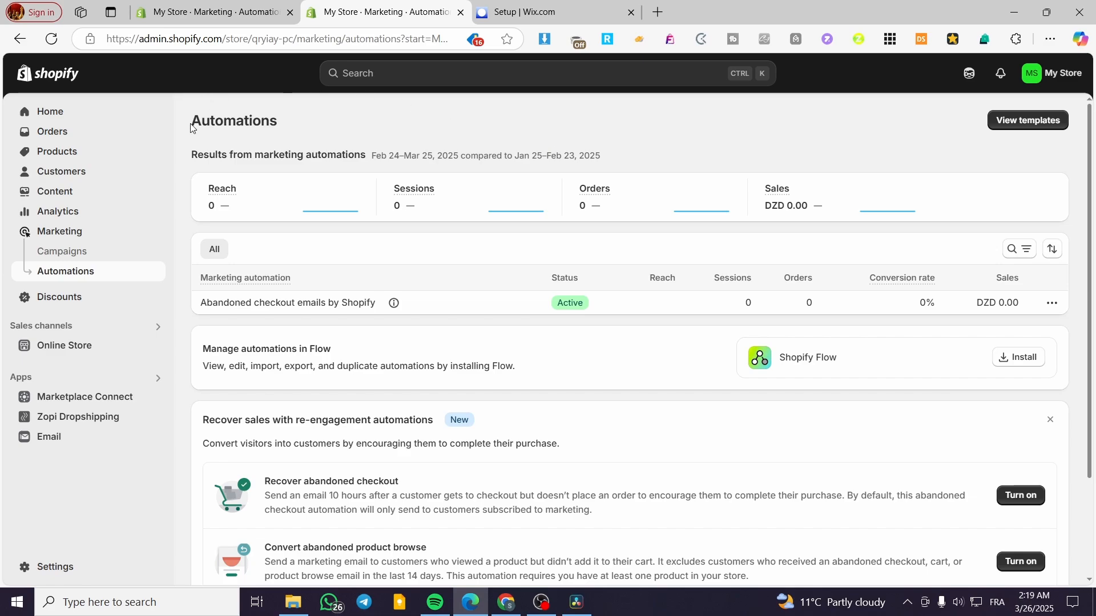
{"action": "scroll", "coordinate": [430, 225], "scroll_direction": "down", "scroll_amount": 3}
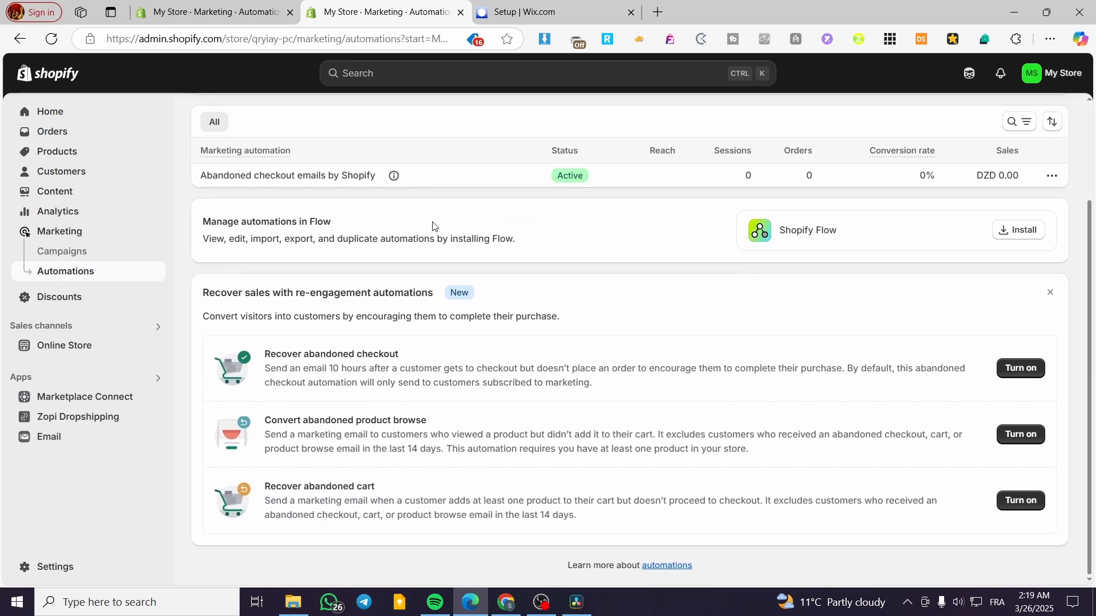
{"action": "scroll", "coordinate": [673, 445], "scroll_direction": "up", "scroll_amount": 3}
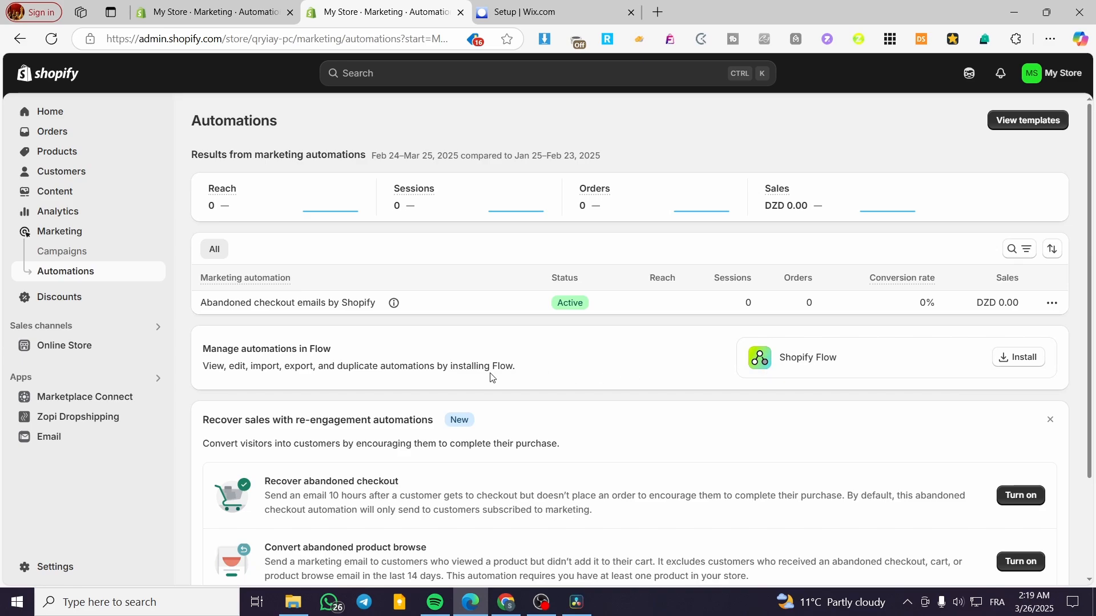
Install Shopify Flow for managing automations and pin it in the store admin.
{"action": "left_click", "coordinate": [1019, 359]}
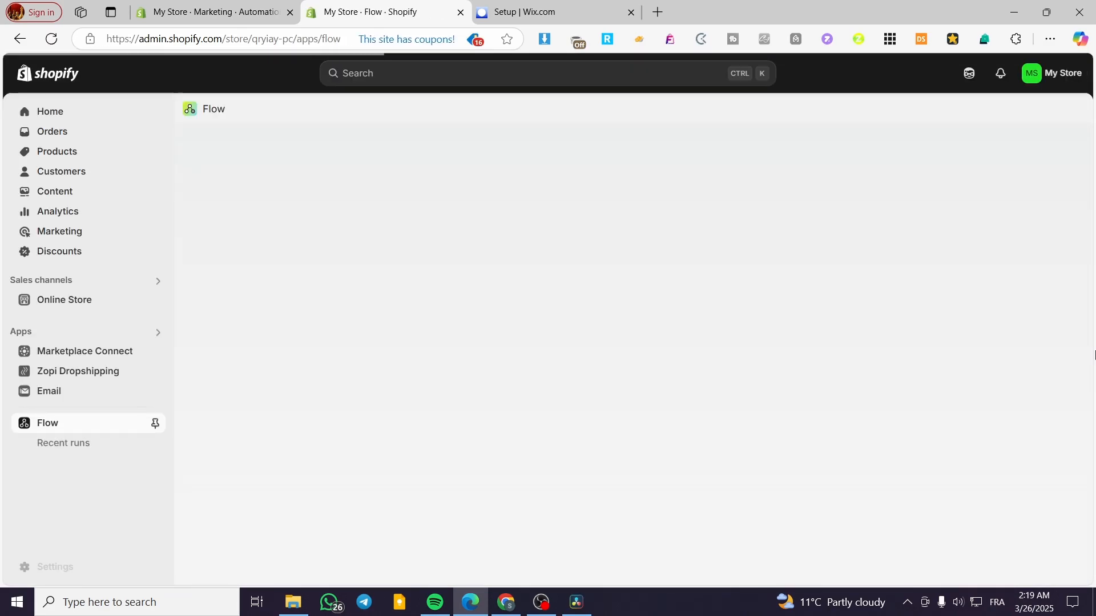
{"action": "left_click", "coordinate": [155, 422]}
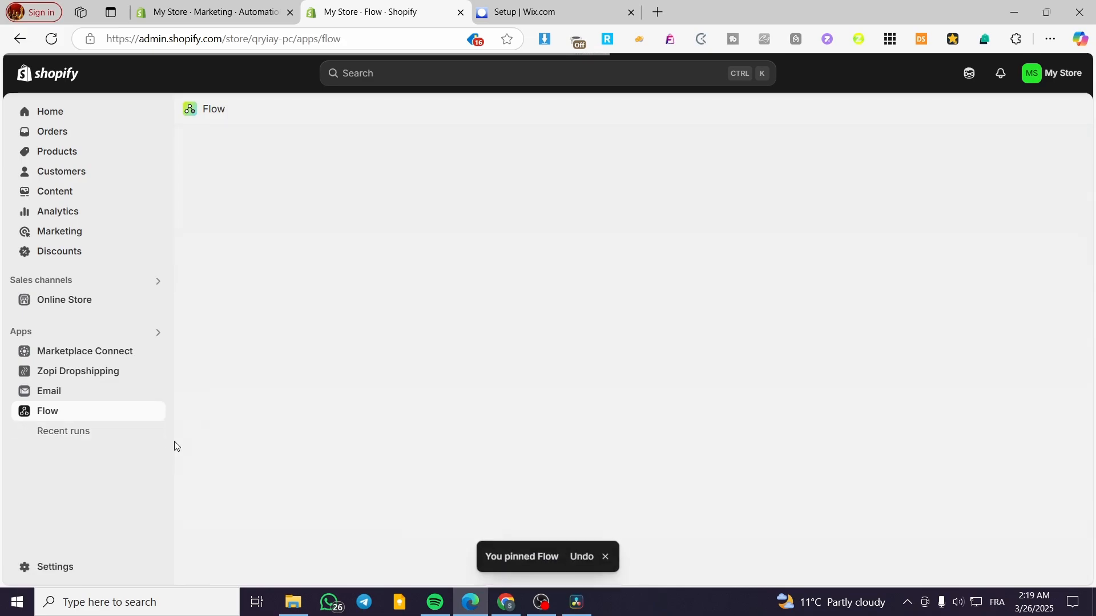
Return to the marketing automations and open the report for Abandoned checkout emails by Shopify.
{"action": "left_click", "coordinate": [75, 234]}
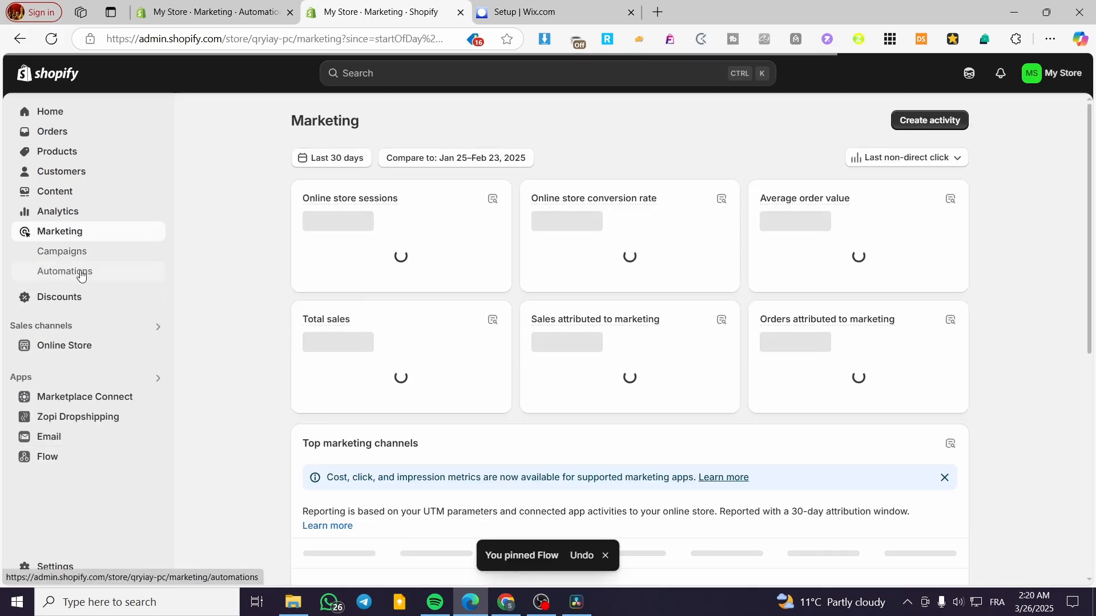
{"action": "left_click", "coordinate": [81, 273]}
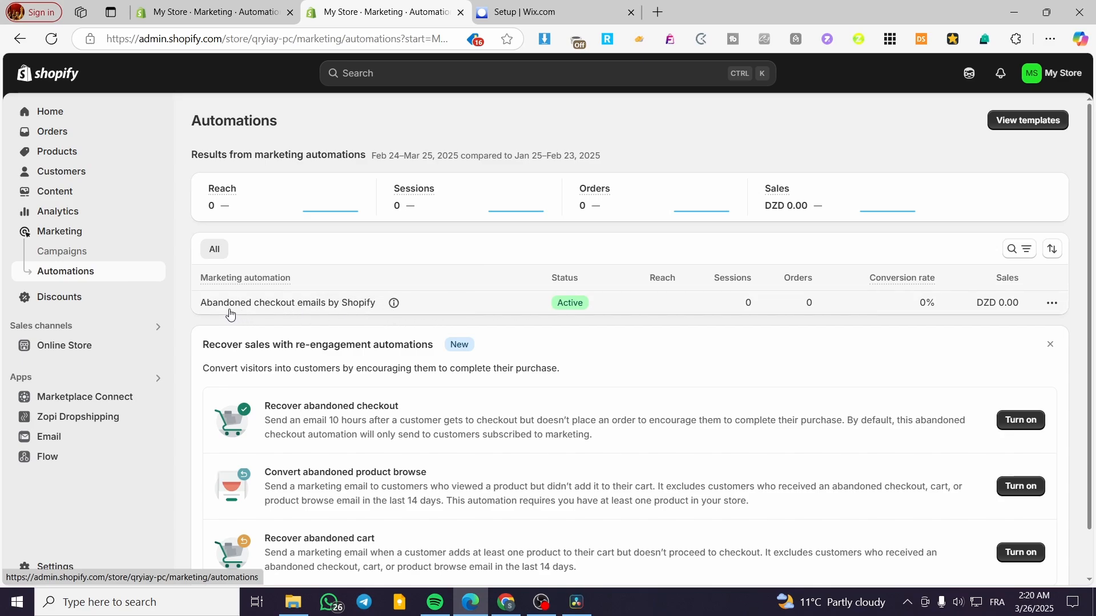
{"action": "left_click", "coordinate": [485, 311]}
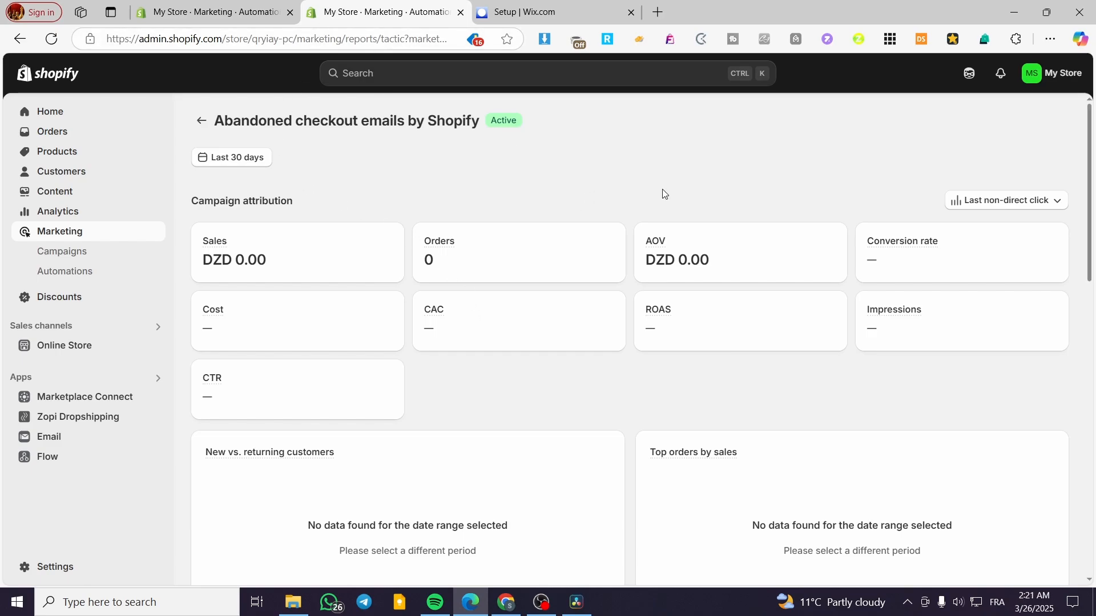
Reload the Automation templates page, close the duplicate Shopify page, and return to the templates.
{"action": "left_click", "coordinate": [252, 3]}
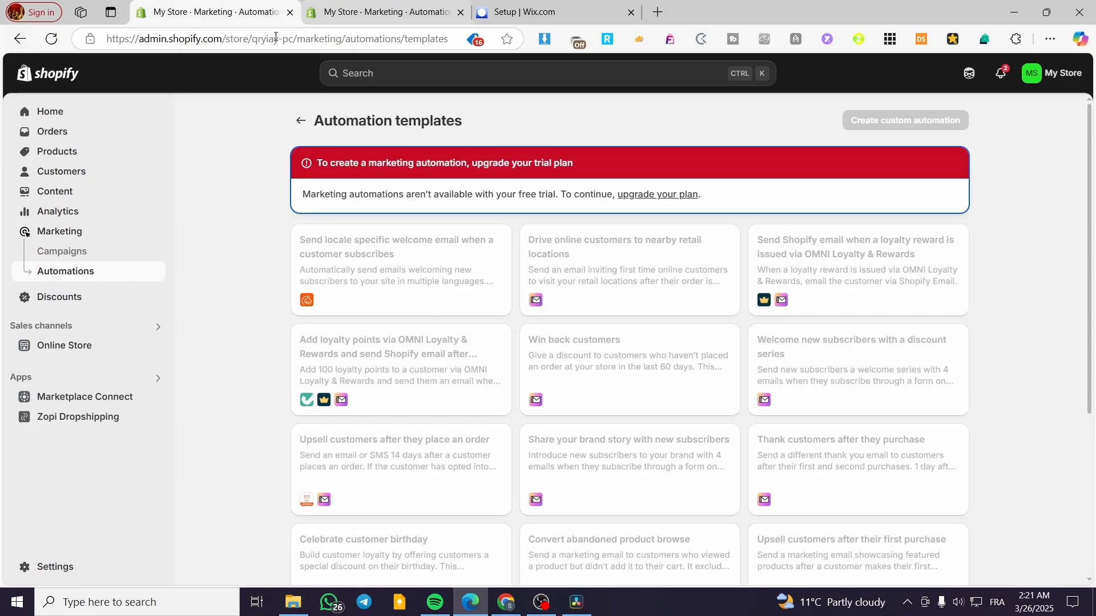
{"action": "left_click", "coordinate": [53, 39]}
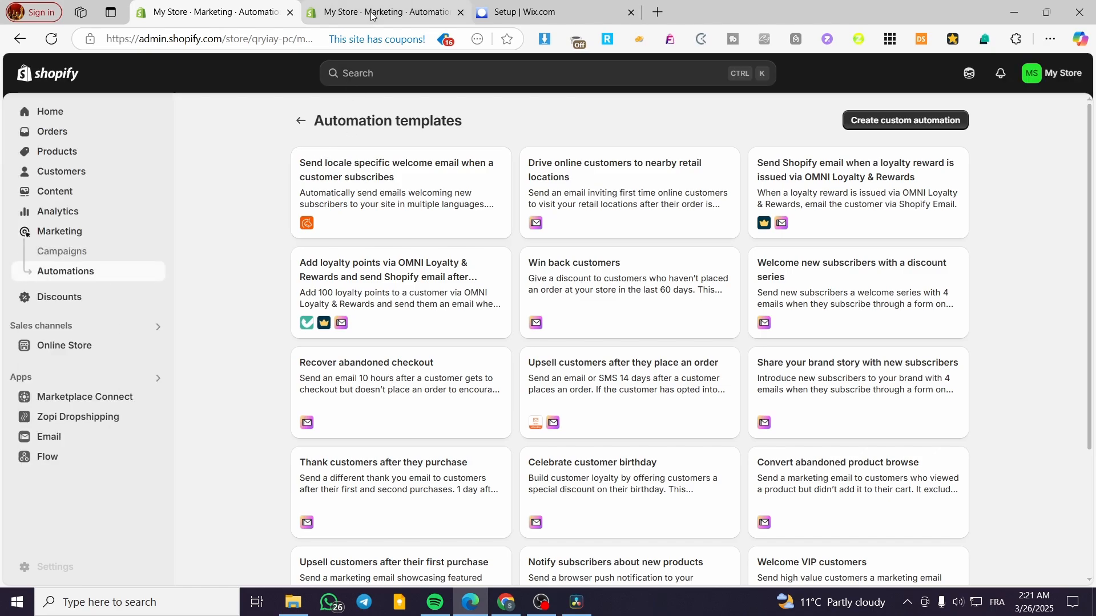
{"action": "left_click", "coordinate": [414, 13]}
{"action": "left_click", "coordinate": [460, 13]}
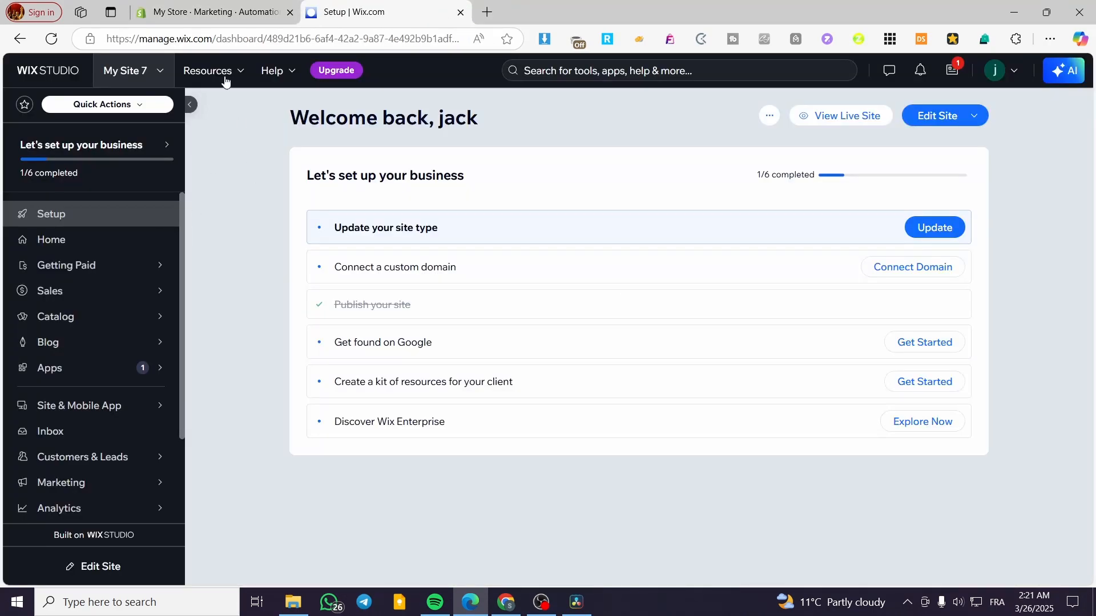
{"action": "left_click", "coordinate": [214, 6]}
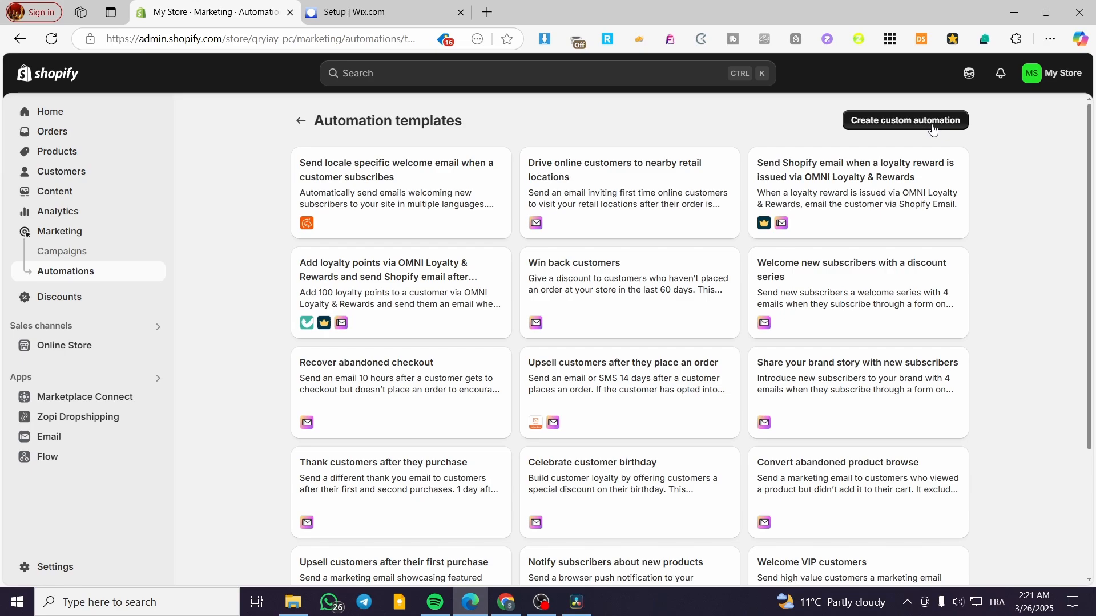
Create an automation from the "Thank customers after they purchase" template.
{"action": "scroll", "coordinate": [856, 225], "scroll_direction": "down", "scroll_amount": 3}
{"action": "scroll", "coordinate": [856, 203], "scroll_direction": "up", "scroll_amount": 3}
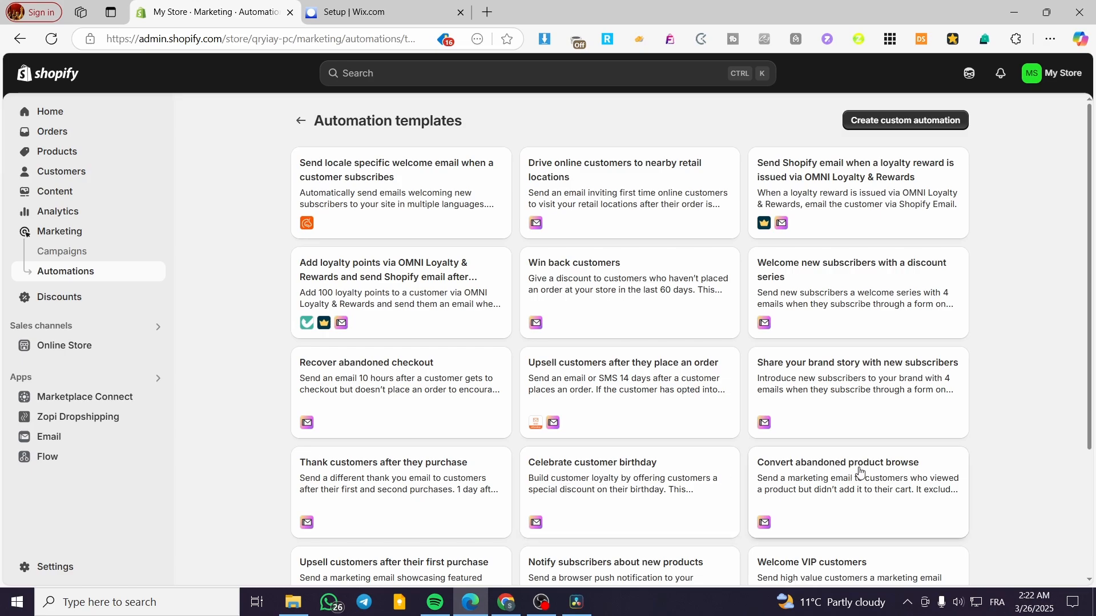
{"action": "left_click_drag", "start_coordinate": [952, 463], "coordinate": [290, 469]}
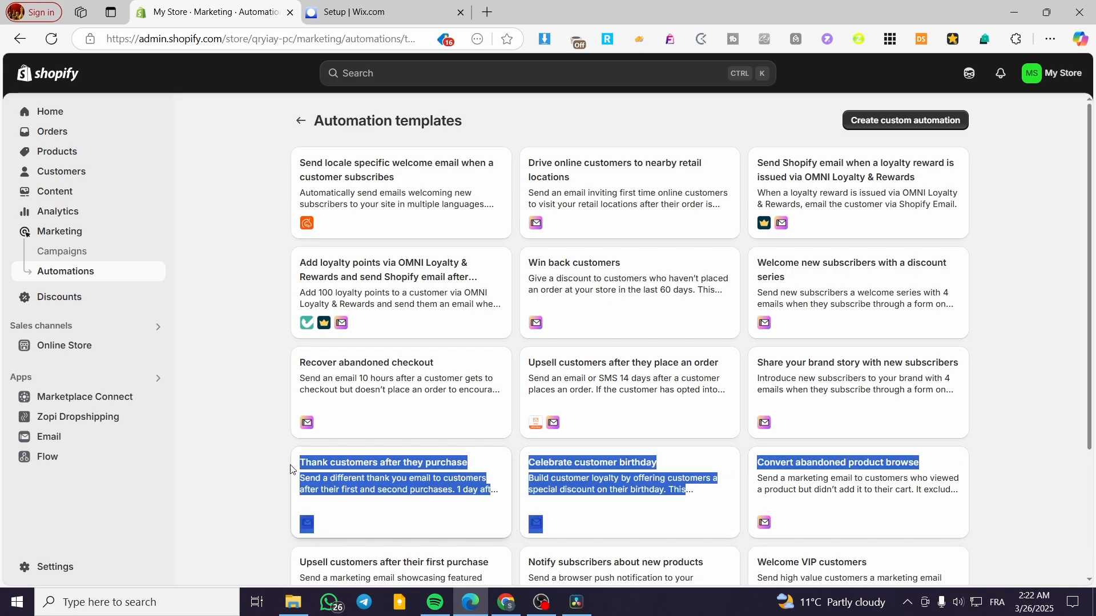
{"action": "left_click", "coordinate": [264, 480]}
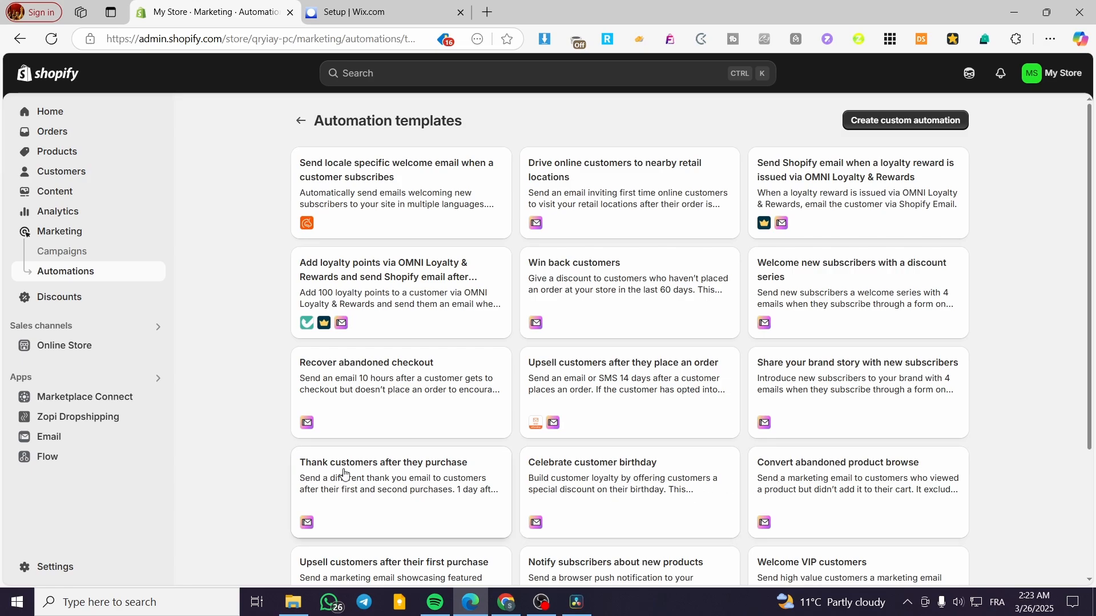
{"action": "left_click", "coordinate": [403, 472]}
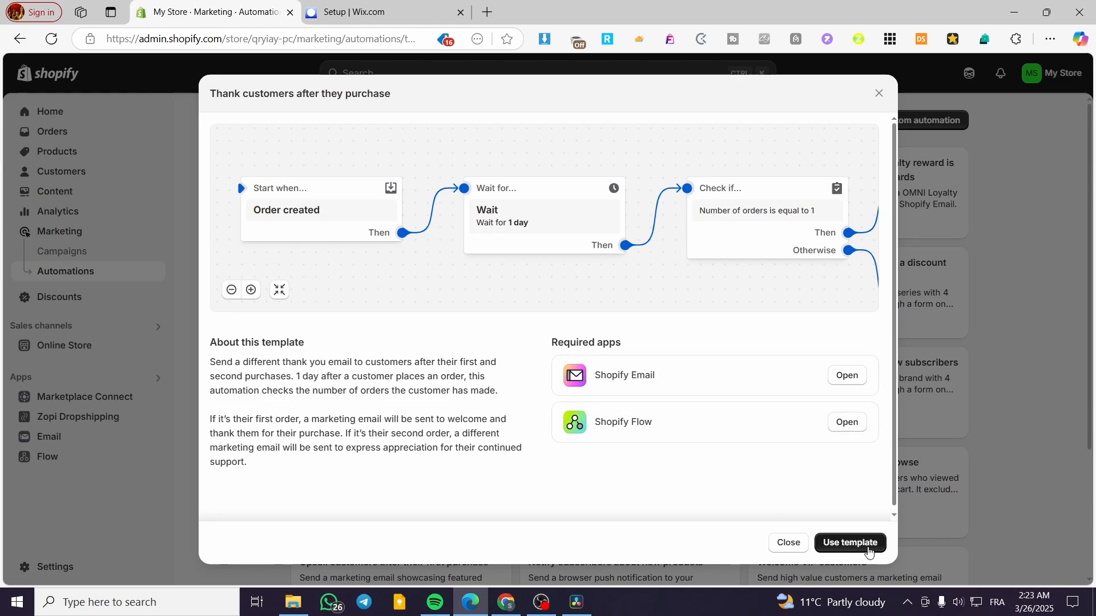
{"action": "left_click", "coordinate": [846, 545]}
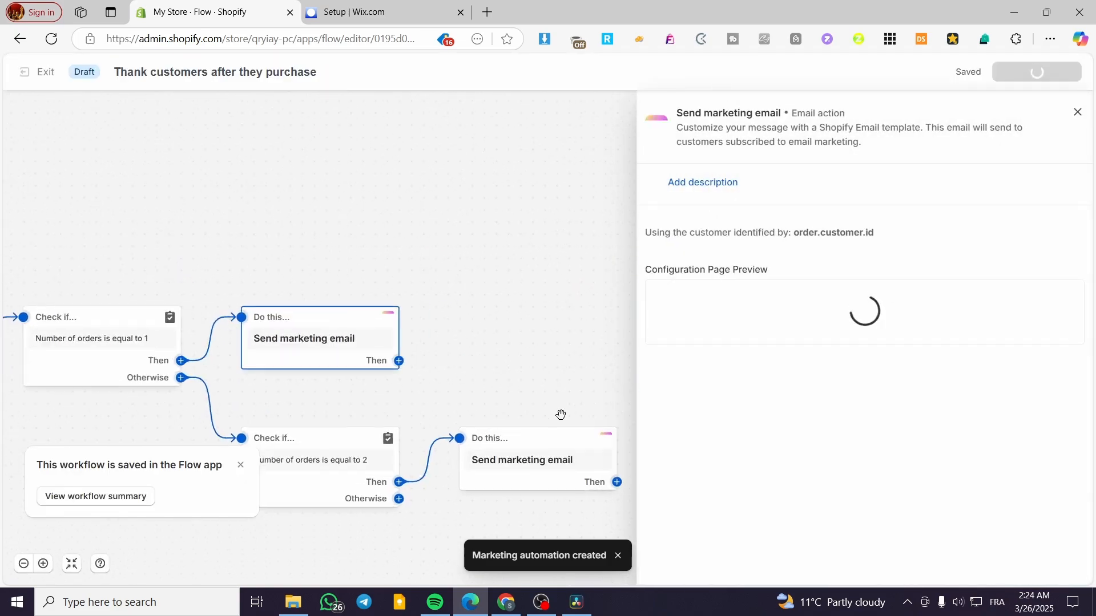
Examine the workflow's Order created trigger and the Shopify triggers available to replace it.
{"action": "left_click_drag", "start_coordinate": [489, 269], "coordinate": [592, 238]}
{"action": "left_click_drag", "start_coordinate": [335, 211], "coordinate": [468, 210]}
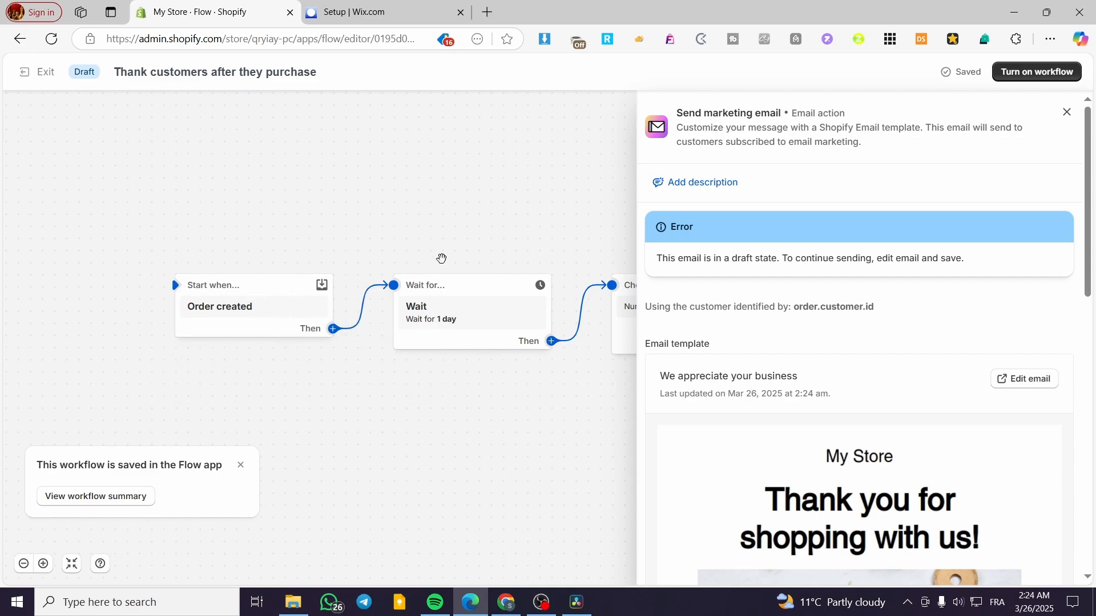
{"action": "mouse_move", "coordinate": [447, 318]}
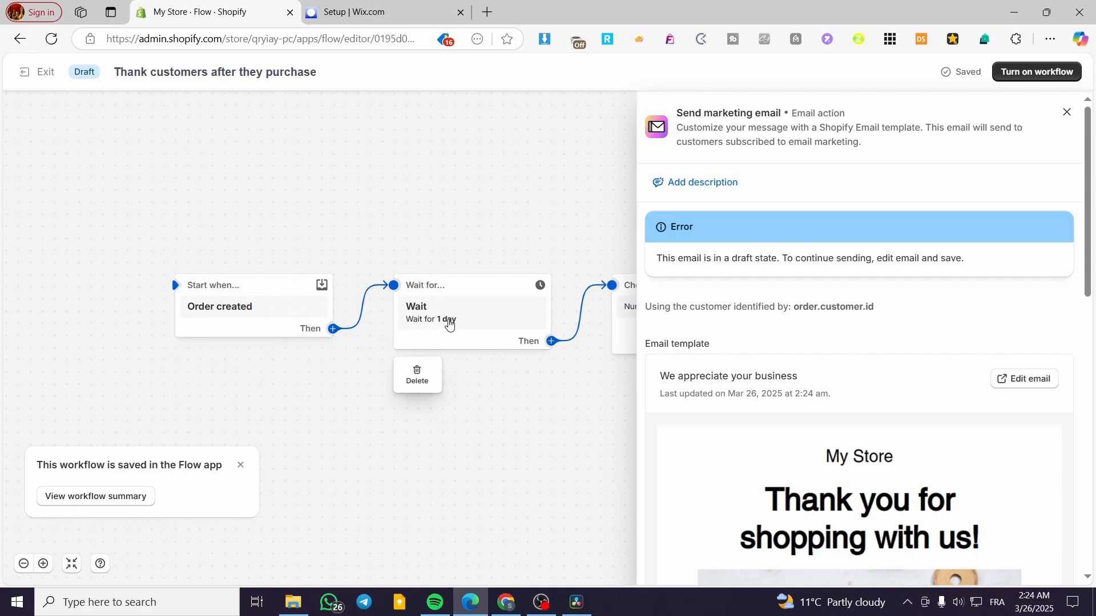
{"action": "mouse_move", "coordinate": [312, 302]}
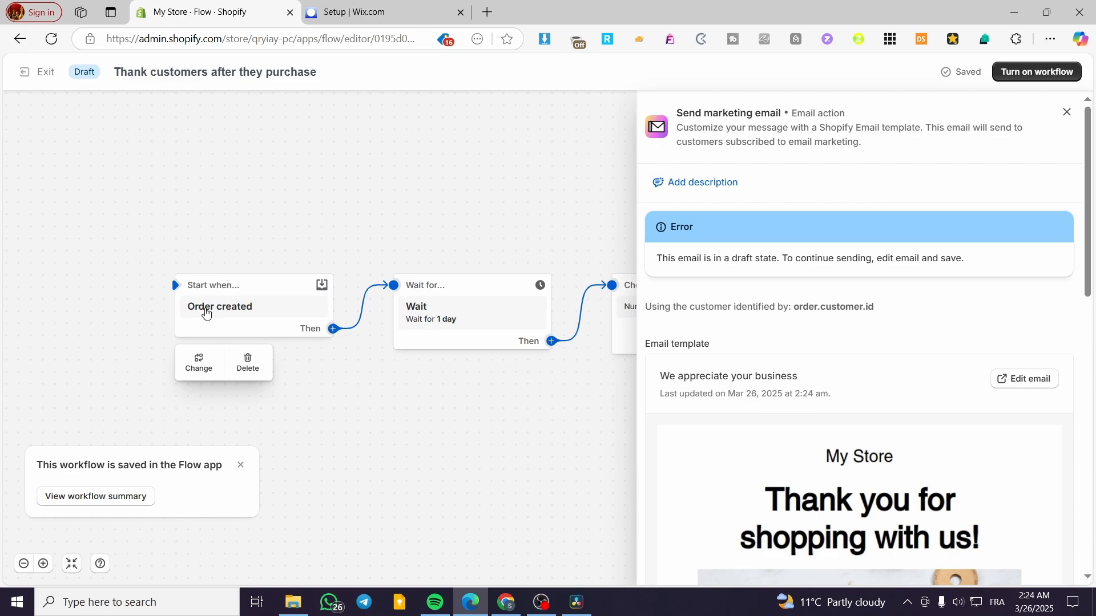
{"action": "left_click", "coordinate": [206, 315]}
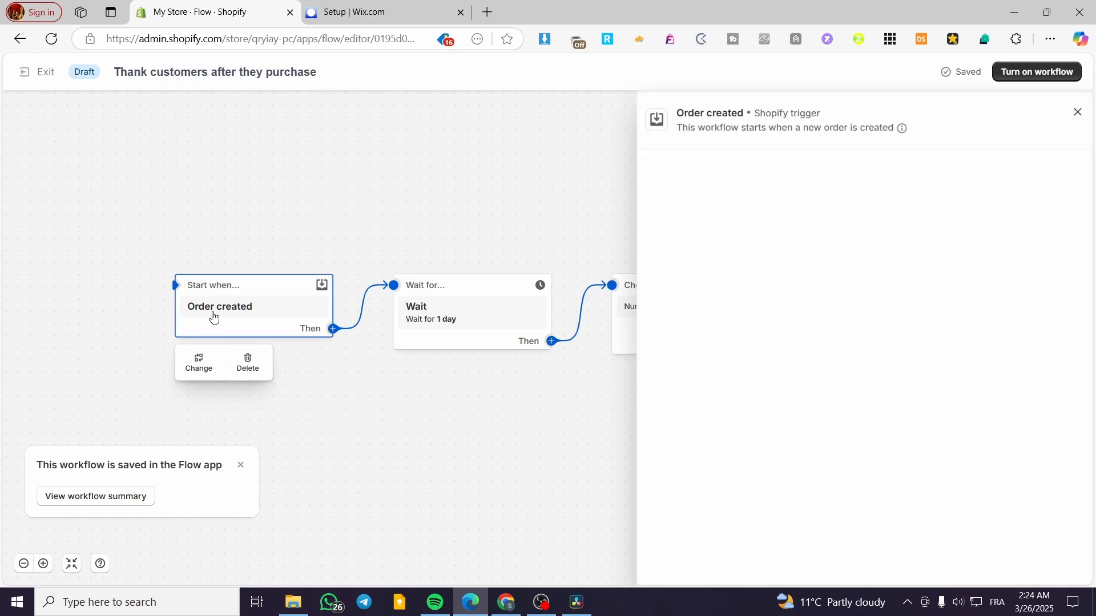
{"action": "left_click", "coordinate": [574, 140]}
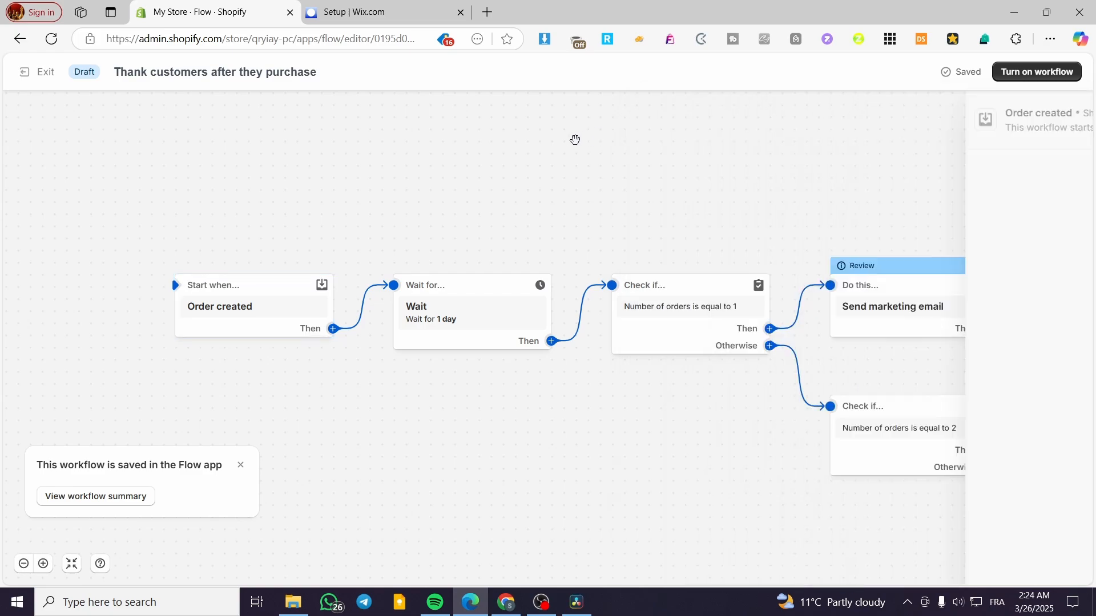
{"action": "left_click", "coordinate": [296, 310]}
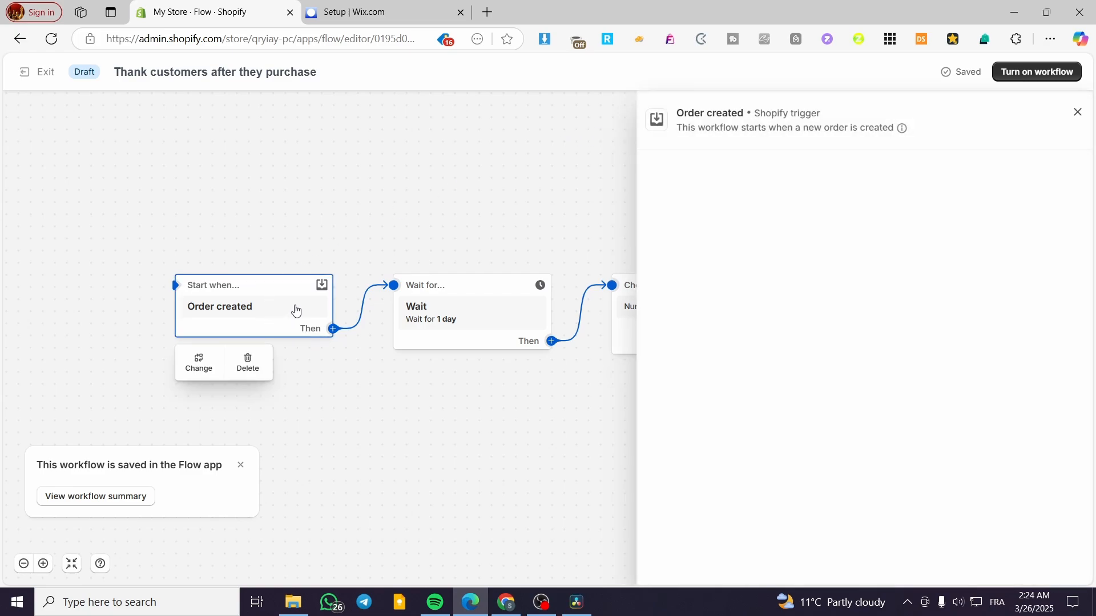
{"action": "left_click", "coordinate": [212, 368]}
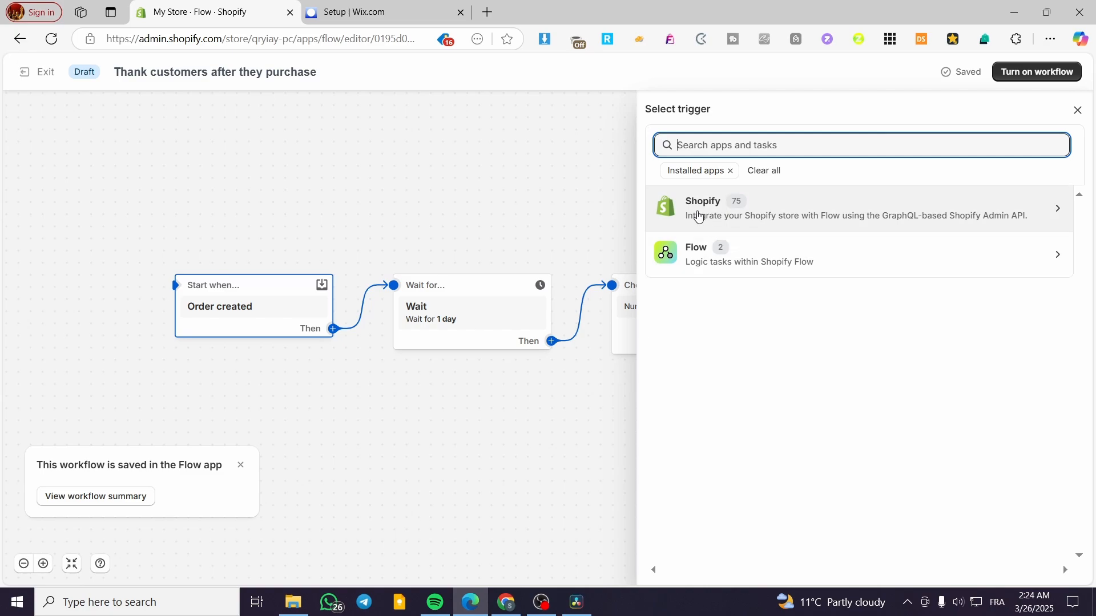
{"action": "left_click", "coordinate": [797, 223]}
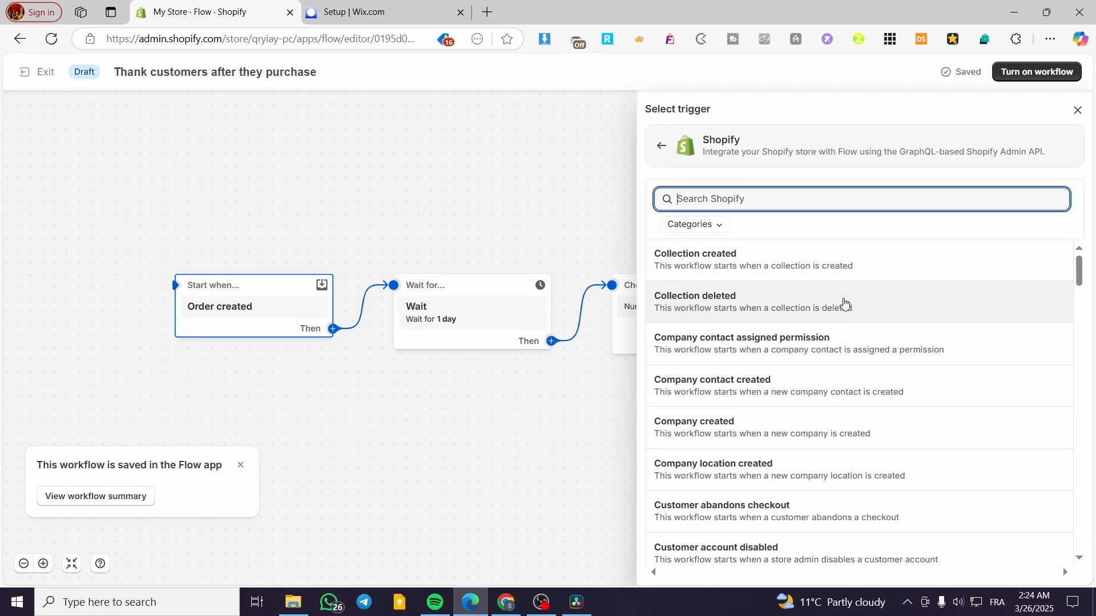
{"action": "left_click", "coordinate": [504, 135]}
{"action": "mouse_move", "coordinate": [239, 301]}
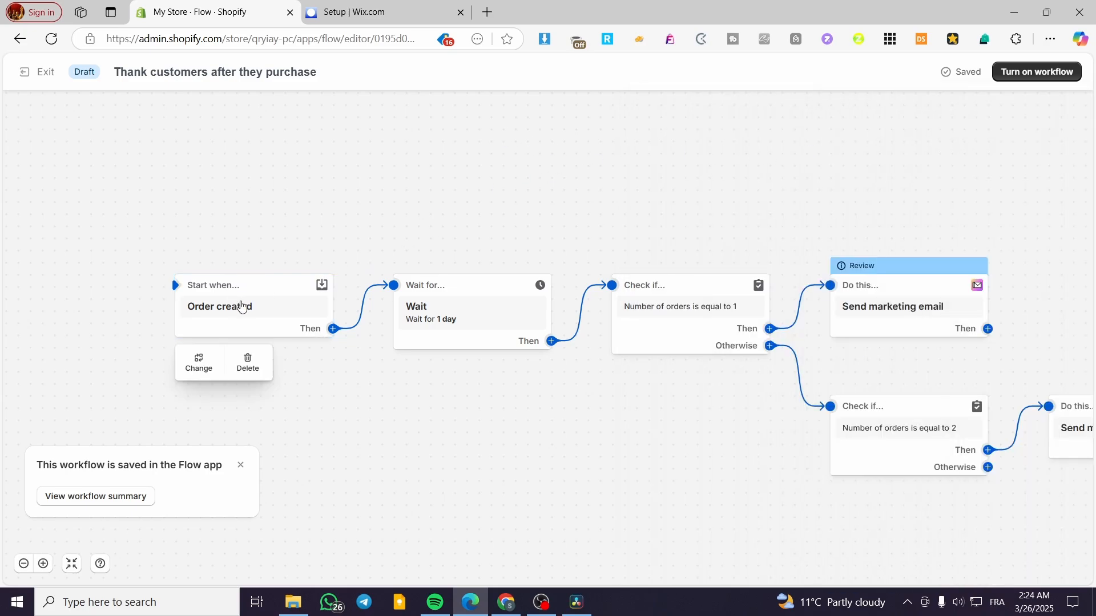
Set the Wait step after the Order created trigger to 15 minutes.
{"action": "left_click_drag", "start_coordinate": [485, 391], "coordinate": [557, 365]}
{"action": "left_click_drag", "start_coordinate": [684, 168], "coordinate": [614, 158]}
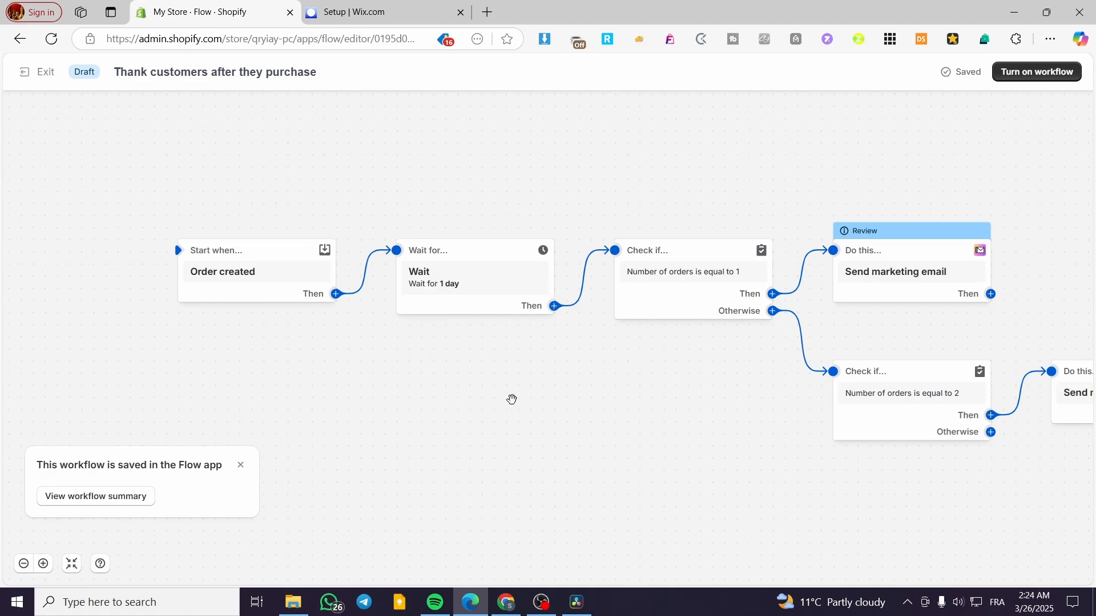
{"action": "mouse_move", "coordinate": [229, 292]}
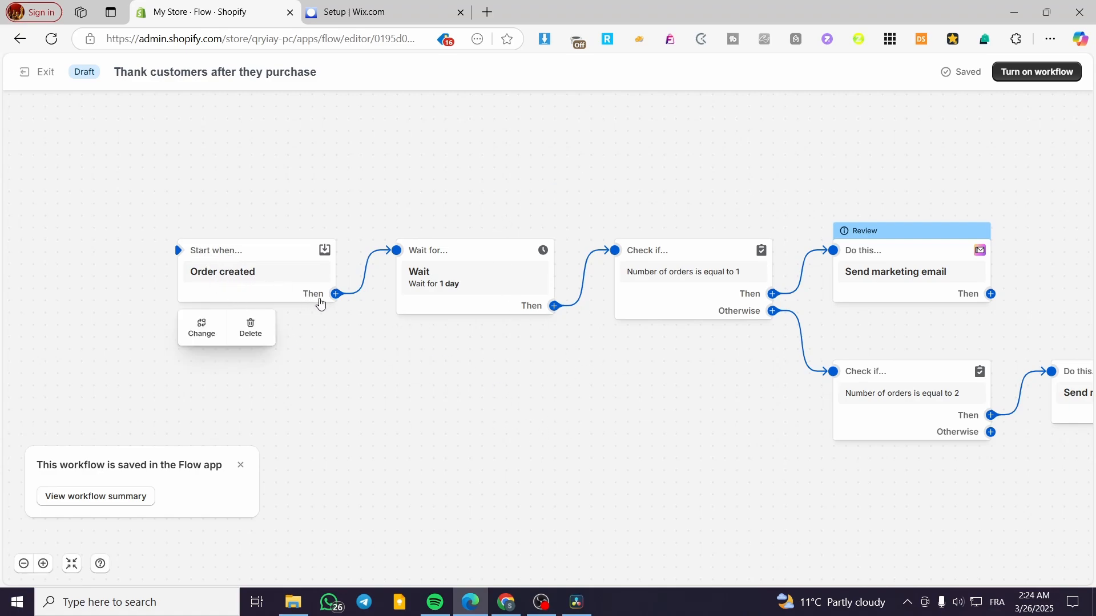
{"action": "mouse_move", "coordinate": [426, 258]}
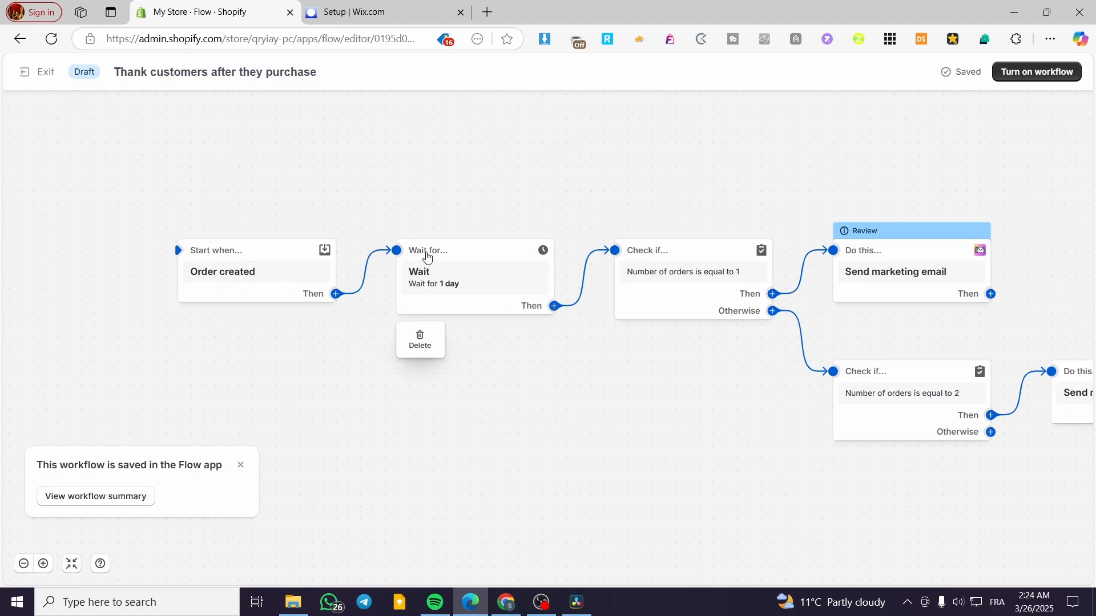
{"action": "left_click", "coordinate": [462, 281]}
{"action": "left_click", "coordinate": [918, 224]}
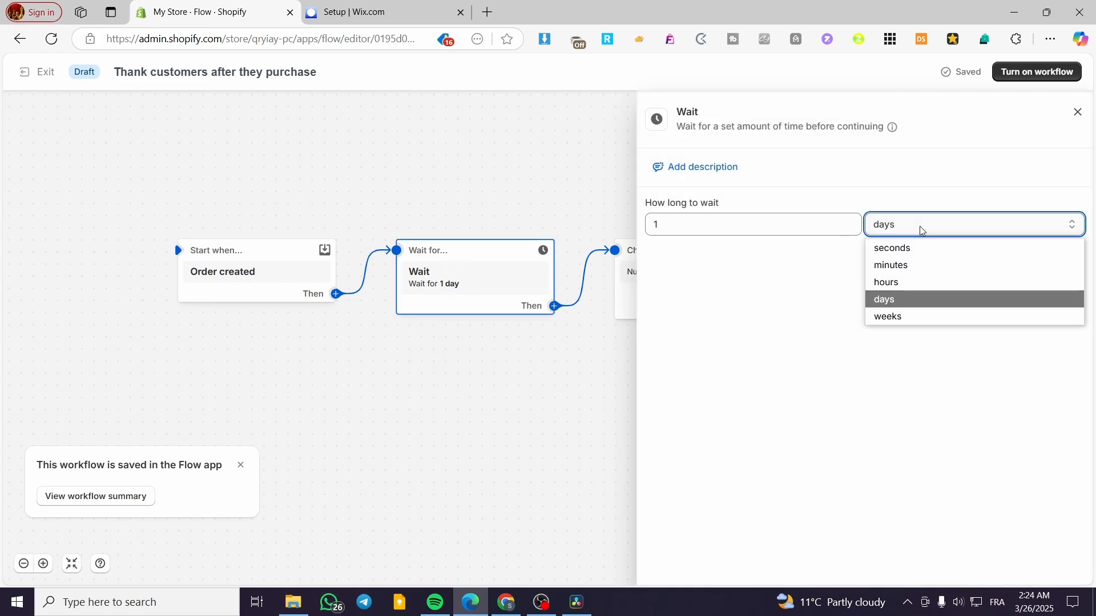
{"action": "left_click", "coordinate": [924, 267]}
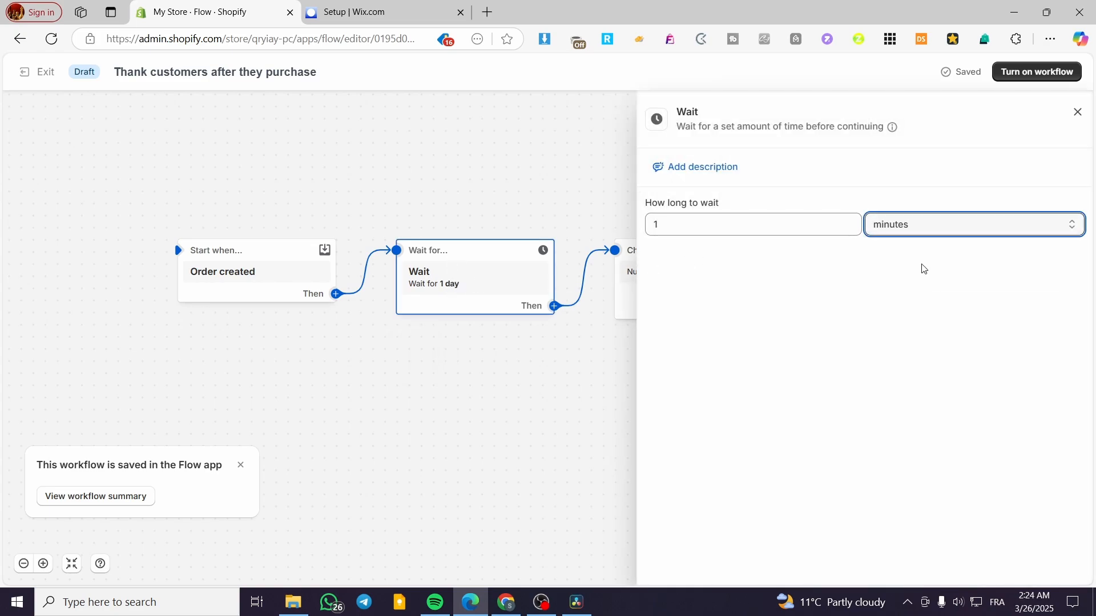
{"action": "double_click", "coordinate": [668, 226]}
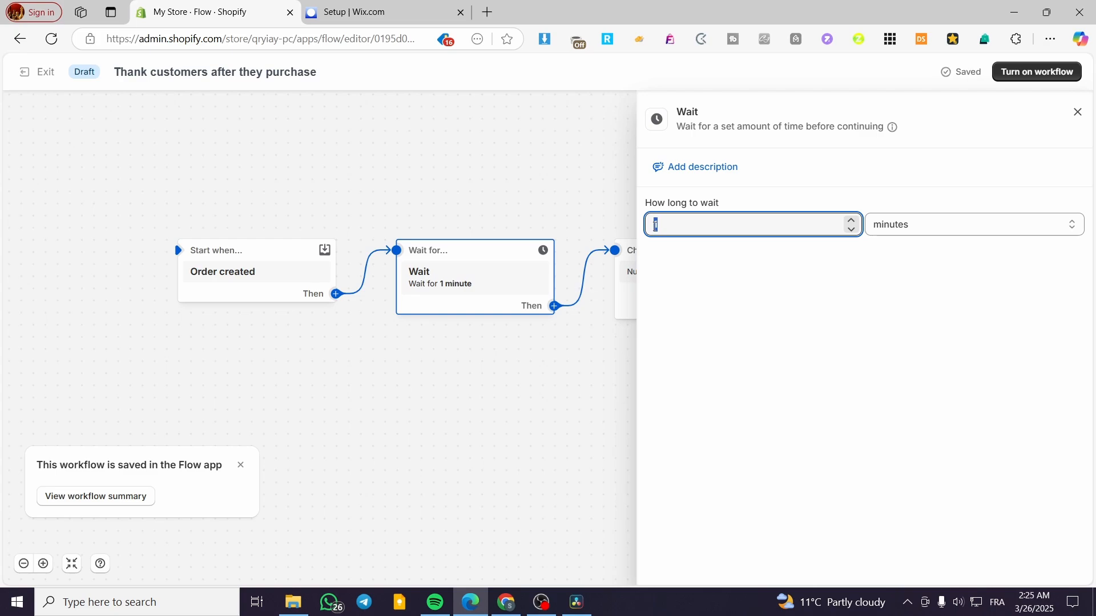
{"action": "type", "text": "3"}
{"action": "key", "text": "BackSpace"}
{"action": "type", "text": "15"}
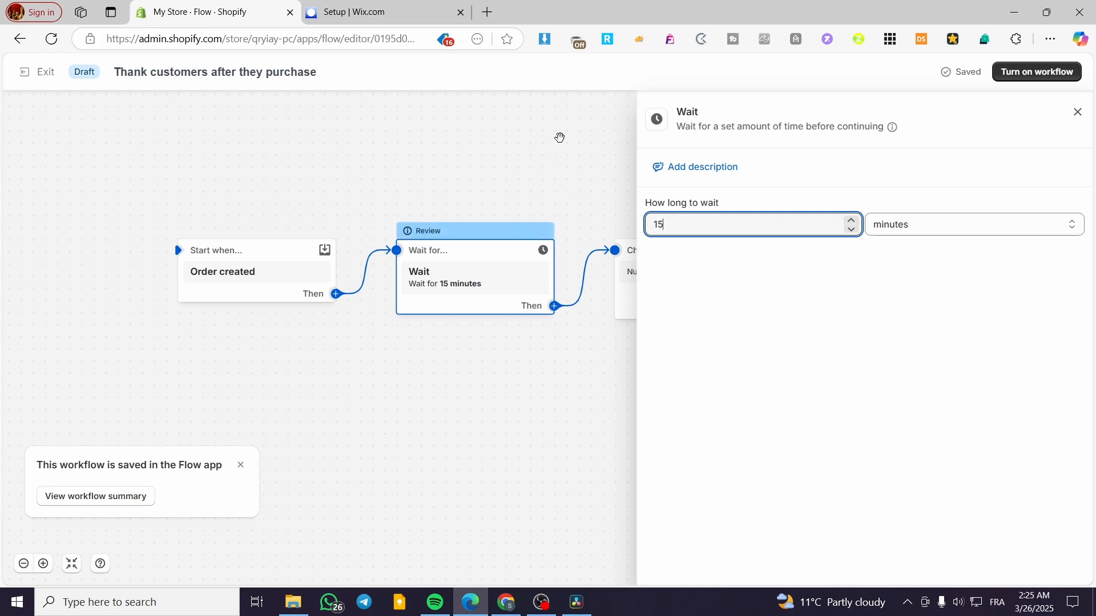
{"action": "left_click", "coordinate": [810, 303]}
{"action": "left_click", "coordinate": [481, 134]}
Review the first number-of-orders condition and the email template of the Send marketing email action on its Then branch.
{"action": "mouse_move", "coordinate": [465, 286]}
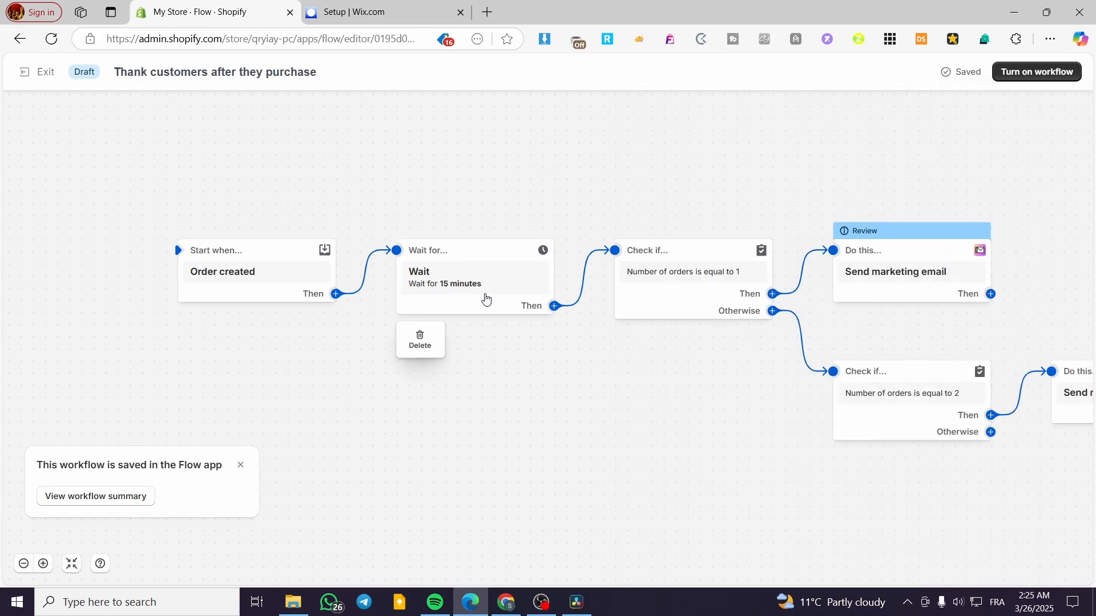
{"action": "mouse_move", "coordinate": [695, 285]}
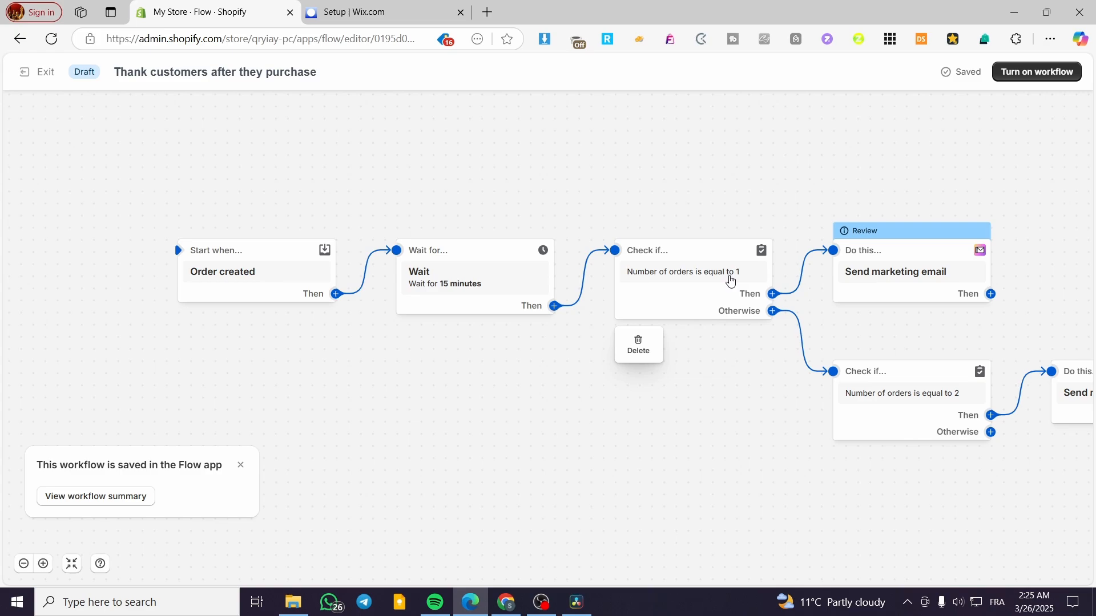
{"action": "left_click_drag", "start_coordinate": [766, 178], "coordinate": [597, 201]}
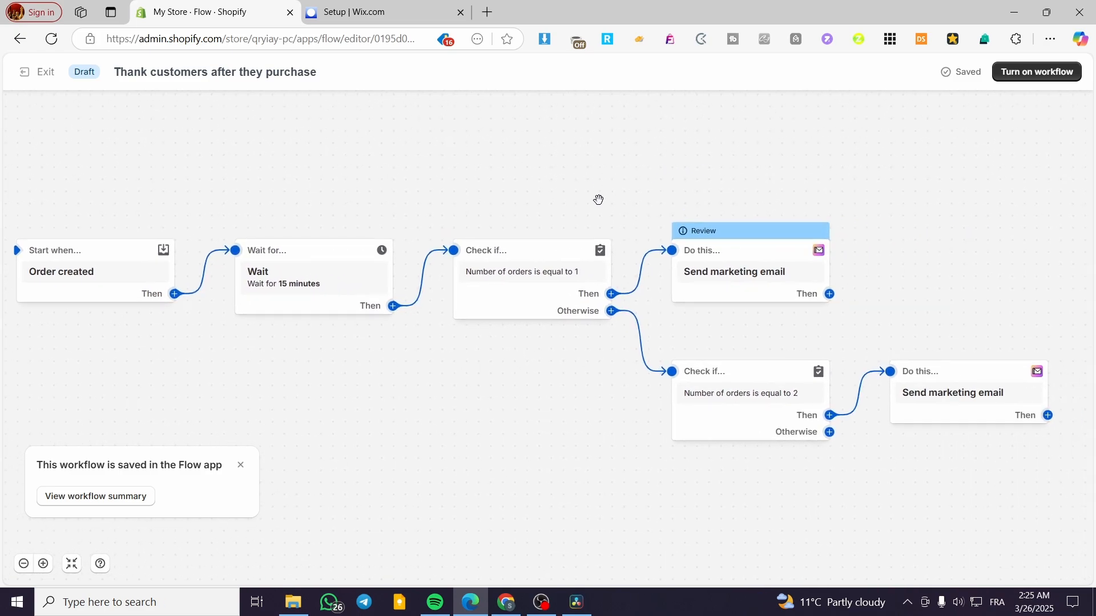
{"action": "left_click", "coordinate": [567, 279]}
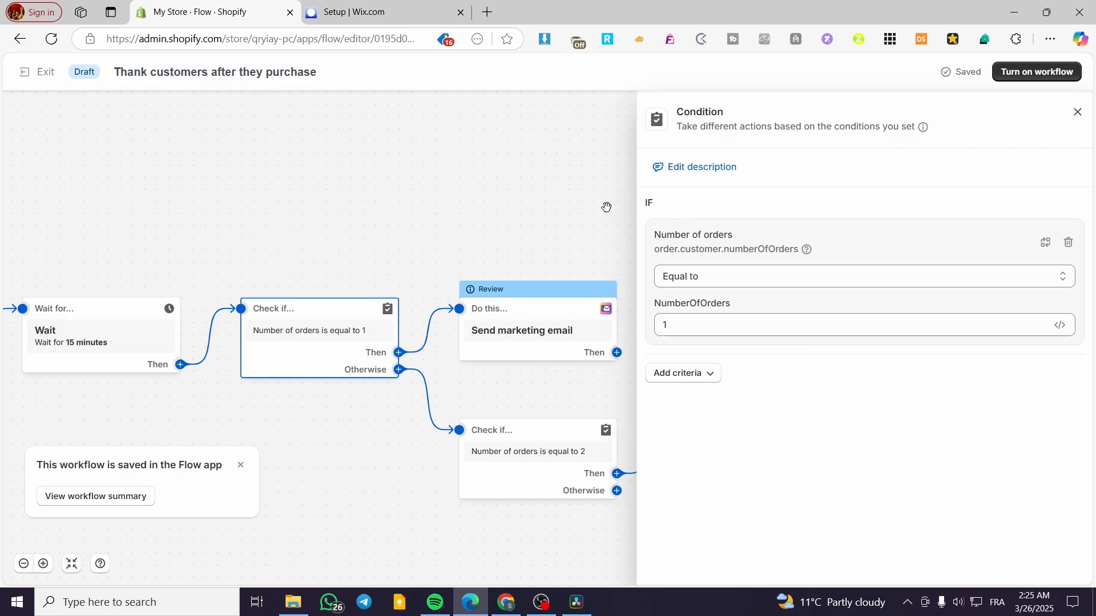
{"action": "left_click", "coordinate": [565, 231]}
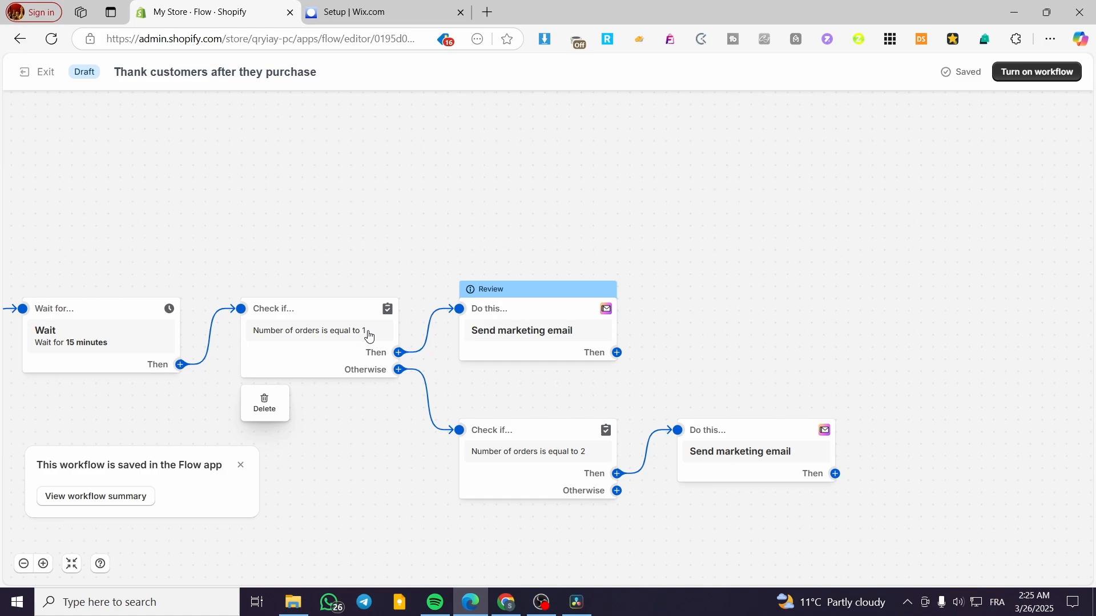
{"action": "mouse_move", "coordinate": [486, 328]}
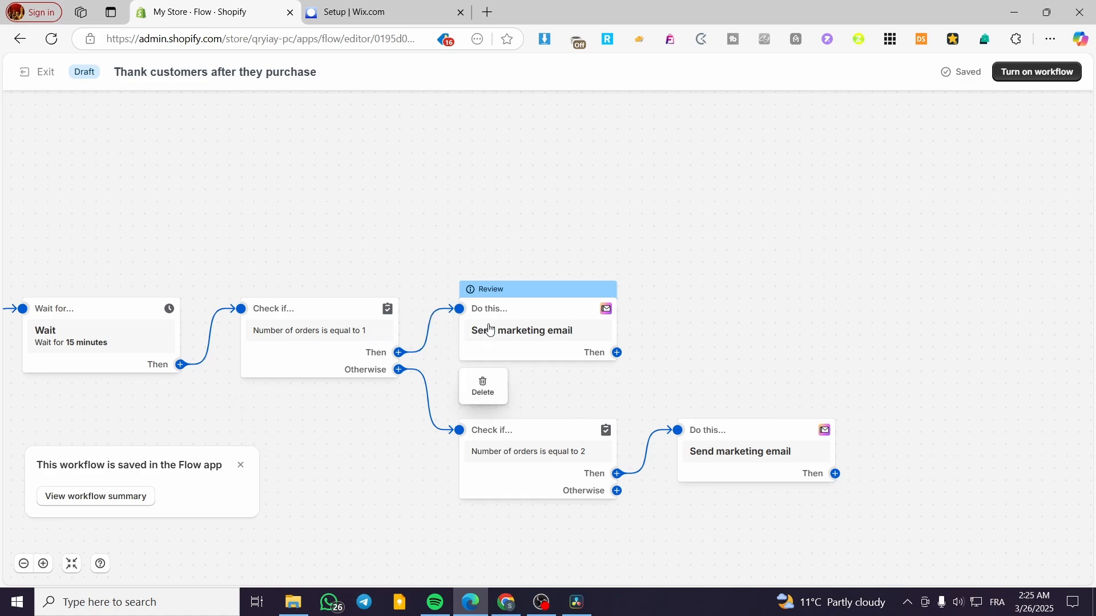
{"action": "left_click", "coordinate": [536, 338]}
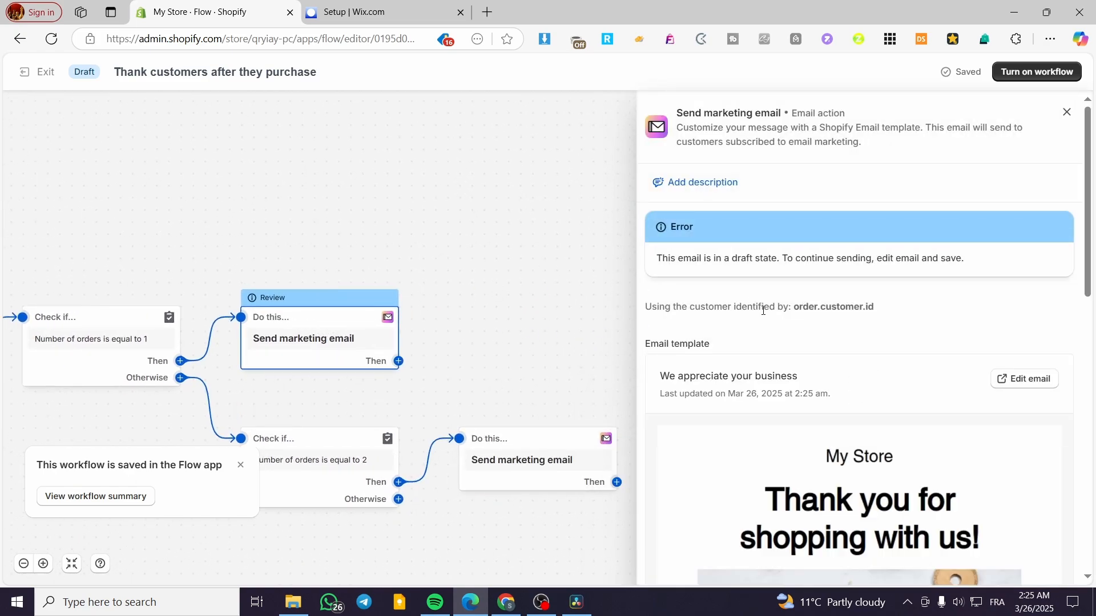
{"action": "scroll", "coordinate": [763, 310], "scroll_direction": "down", "scroll_amount": 5}
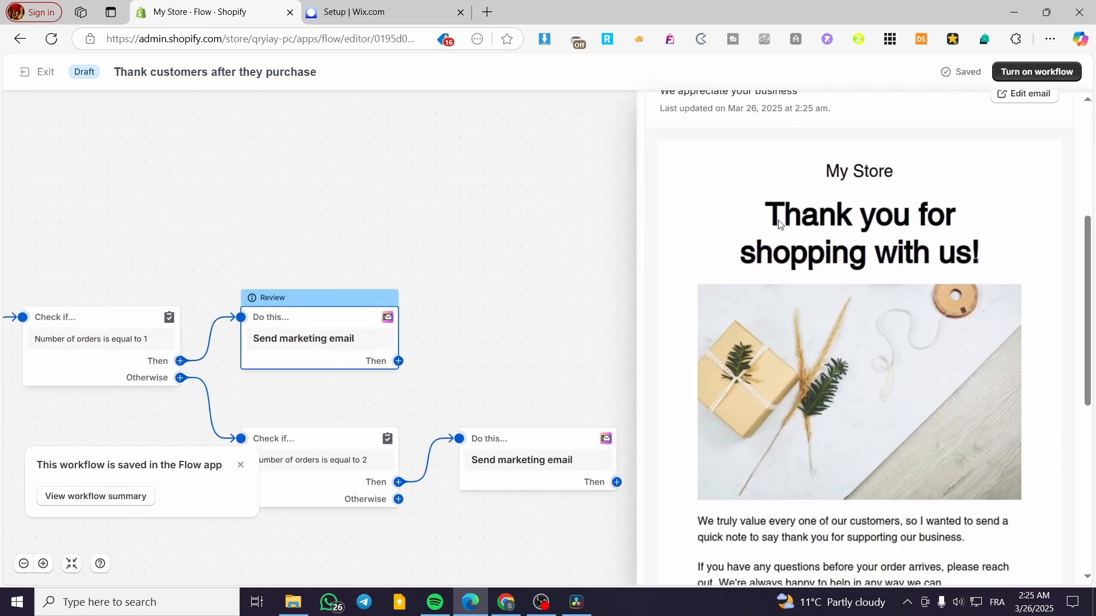
{"action": "scroll", "coordinate": [984, 279], "scroll_direction": "down", "scroll_amount": 7}
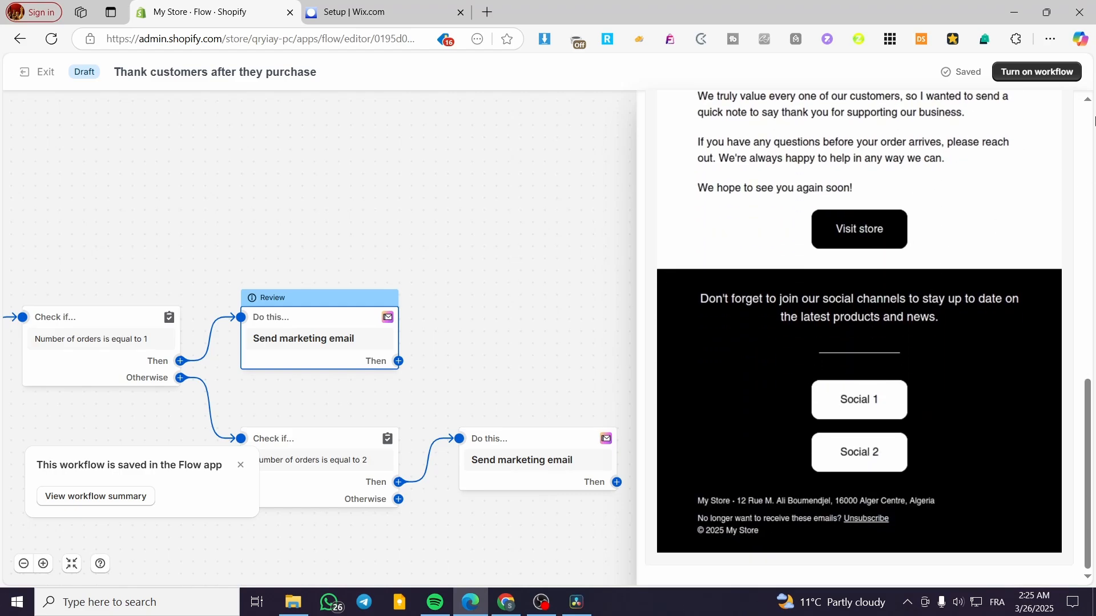
{"action": "left_click", "coordinate": [428, 209]}
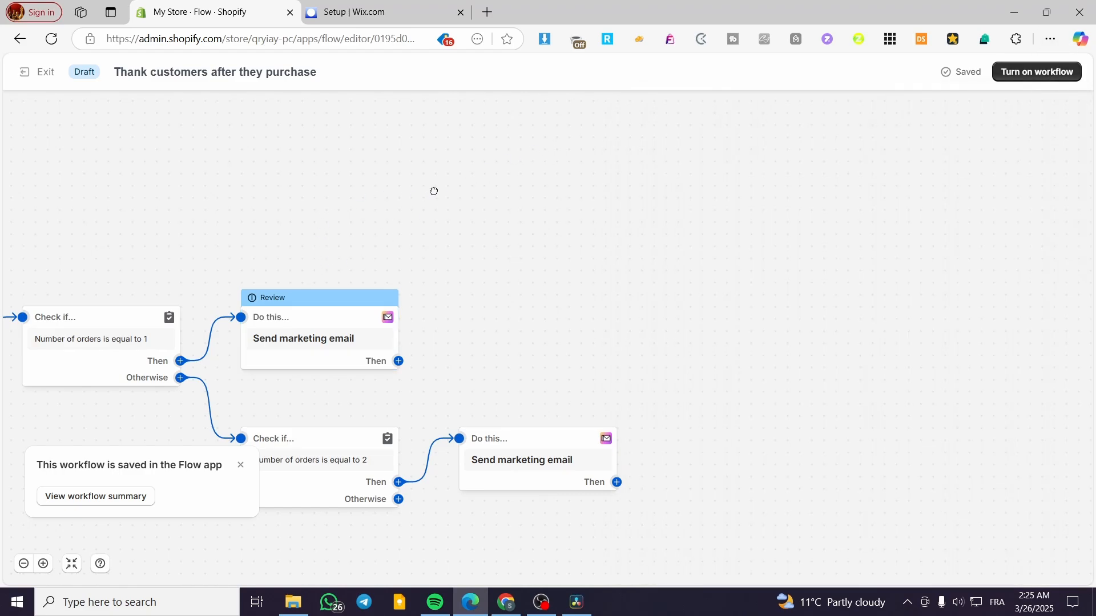
Add a second condition to the Otherwise branch of the first number-of-orders check and place it lower, below the existing condition.
{"action": "left_click_drag", "start_coordinate": [434, 191], "coordinate": [660, 141]}
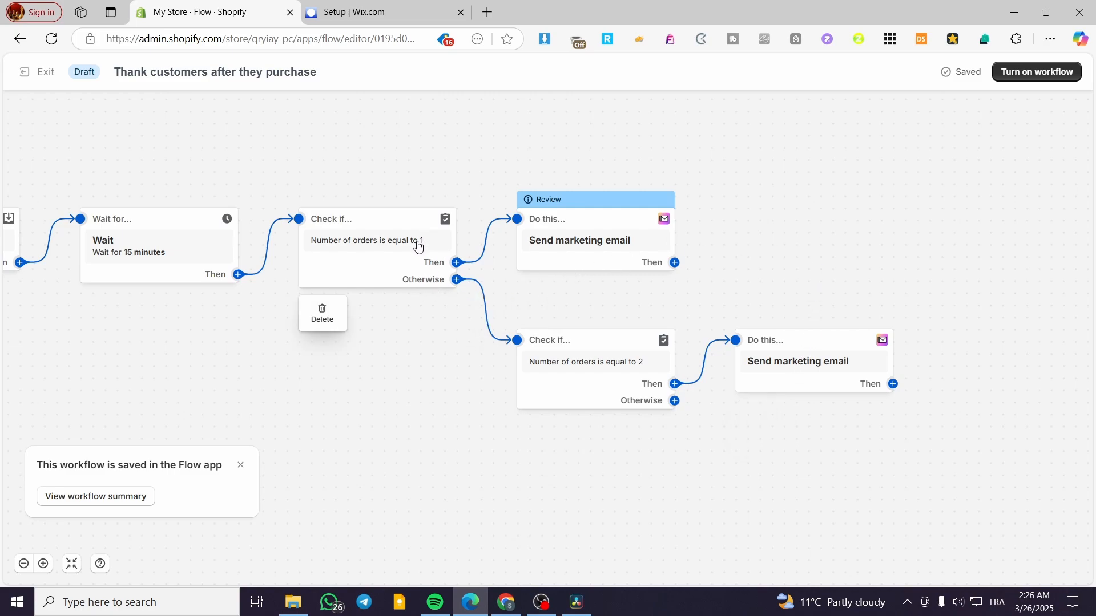
{"action": "left_click", "coordinate": [457, 281]}
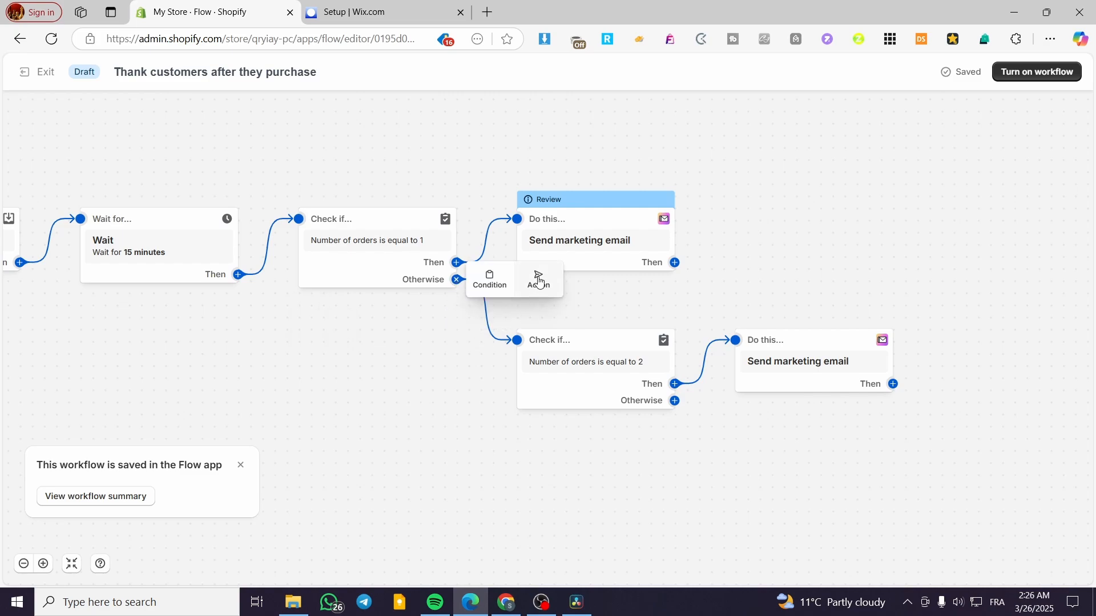
{"action": "left_click", "coordinate": [489, 280]}
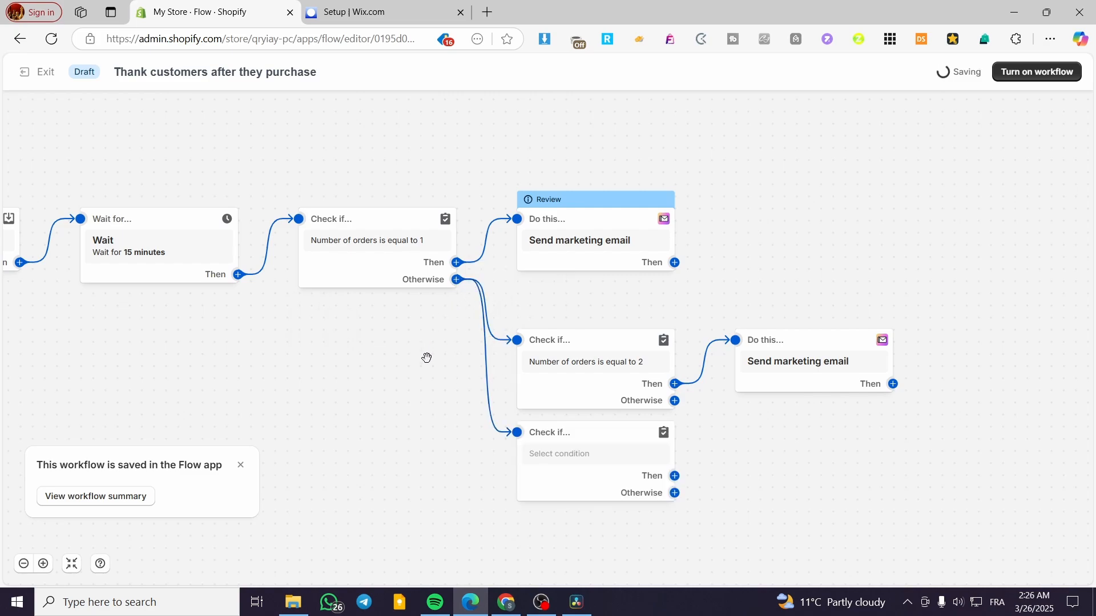
{"action": "left_click", "coordinate": [576, 438]}
{"action": "left_click_drag", "start_coordinate": [578, 439], "coordinate": [319, 401]}
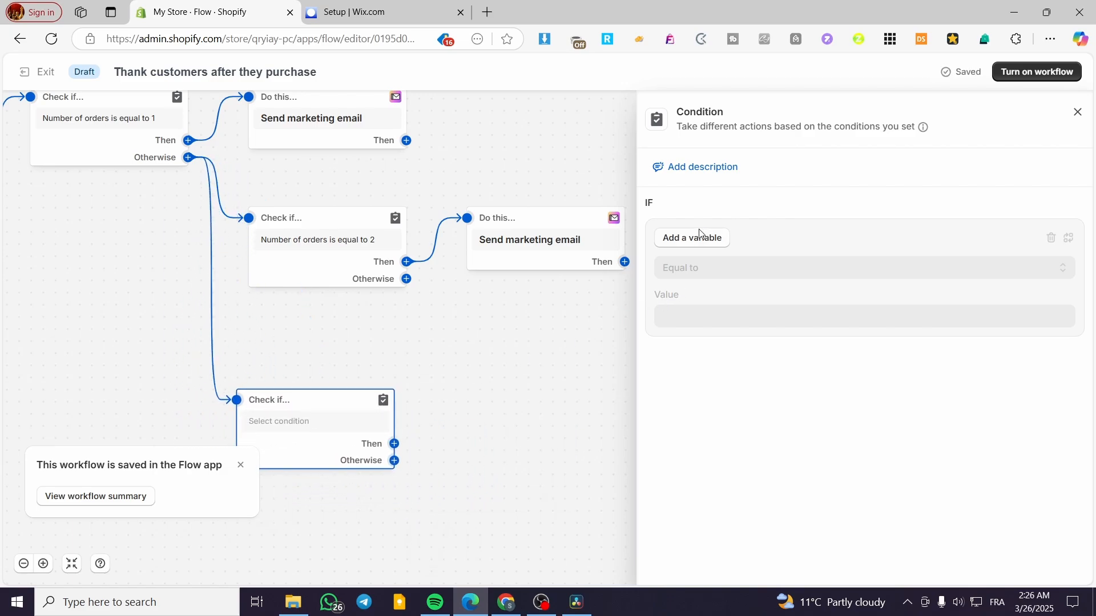
Examine the order variables available for the new empty condition, from additionalFees down to the discount codes.
{"action": "left_click", "coordinate": [701, 246]}
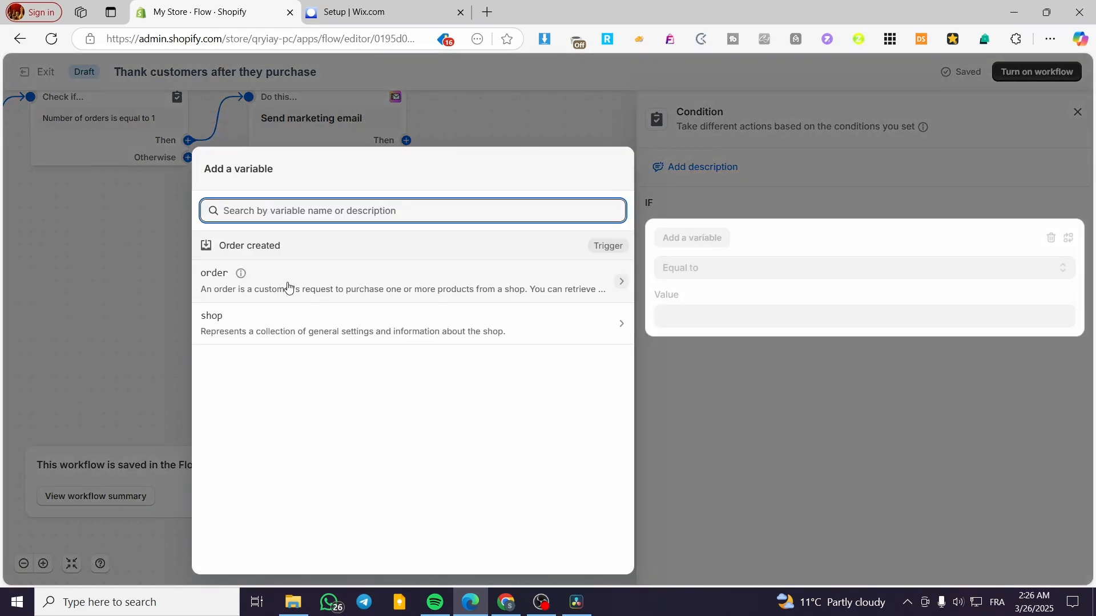
{"action": "left_click", "coordinate": [286, 285]}
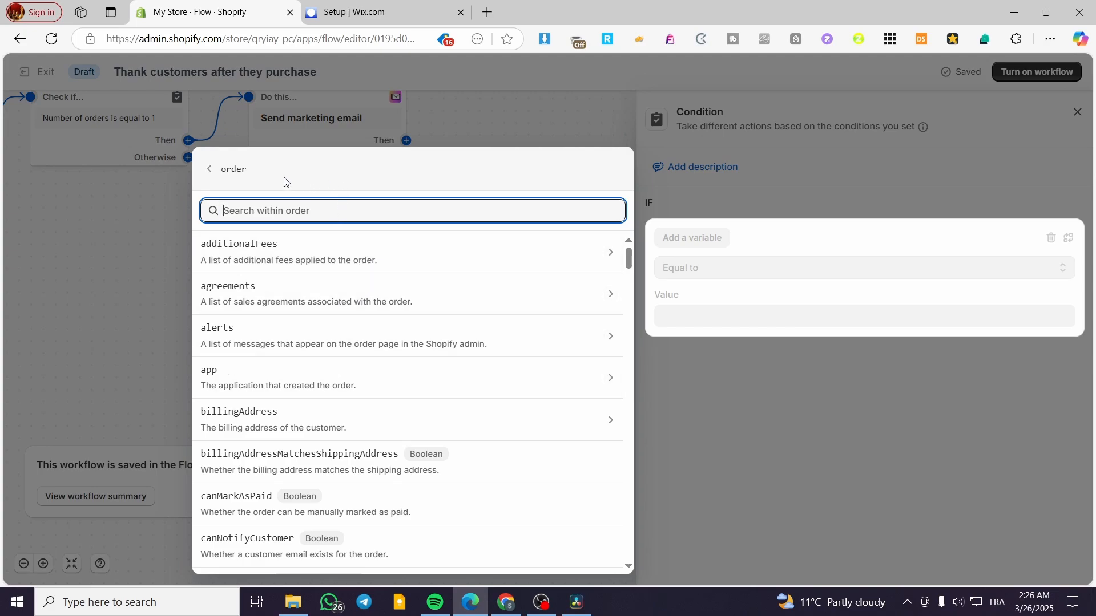
{"action": "scroll", "coordinate": [361, 337], "scroll_direction": "down", "scroll_amount": 3}
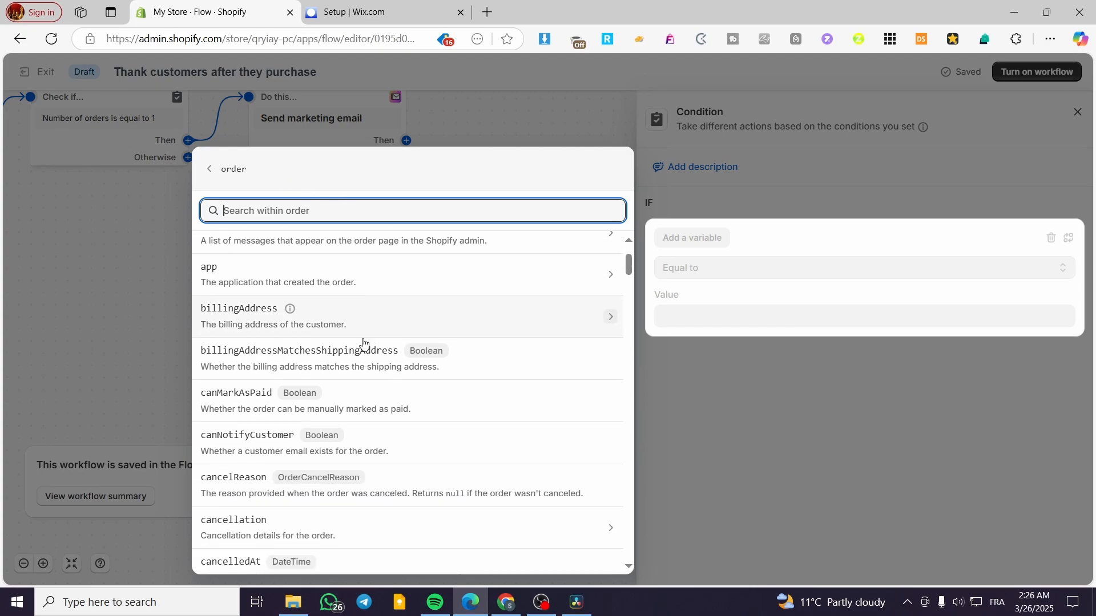
{"action": "scroll", "coordinate": [394, 400], "scroll_direction": "down", "scroll_amount": 1}
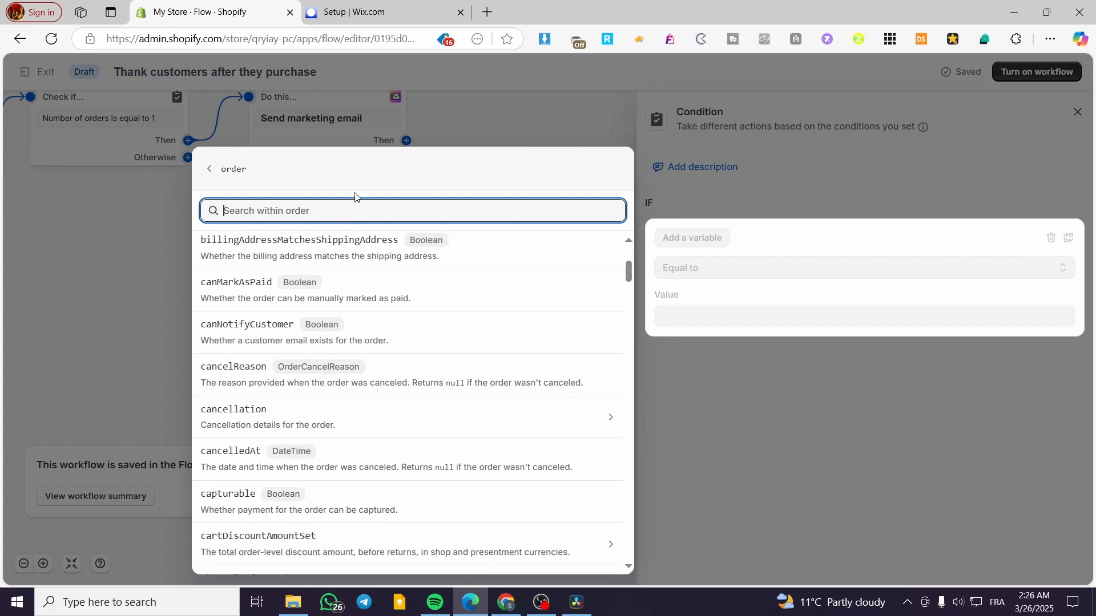
{"action": "left_click", "coordinate": [401, 169]}
{"action": "scroll", "coordinate": [368, 346], "scroll_direction": "down", "scroll_amount": 3}
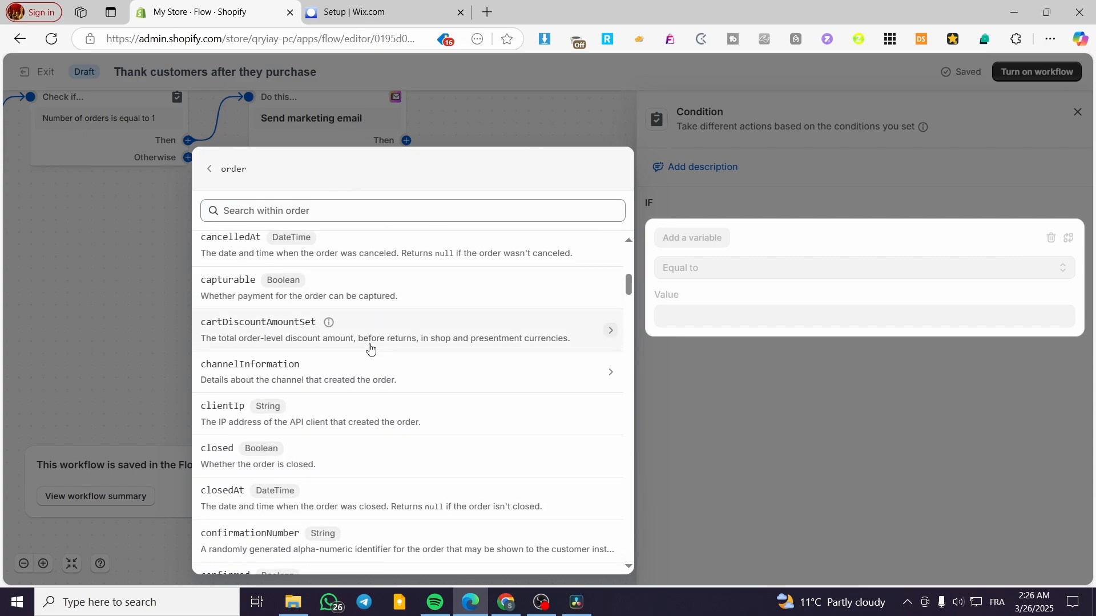
{"action": "scroll", "coordinate": [381, 406], "scroll_direction": "down", "scroll_amount": 3}
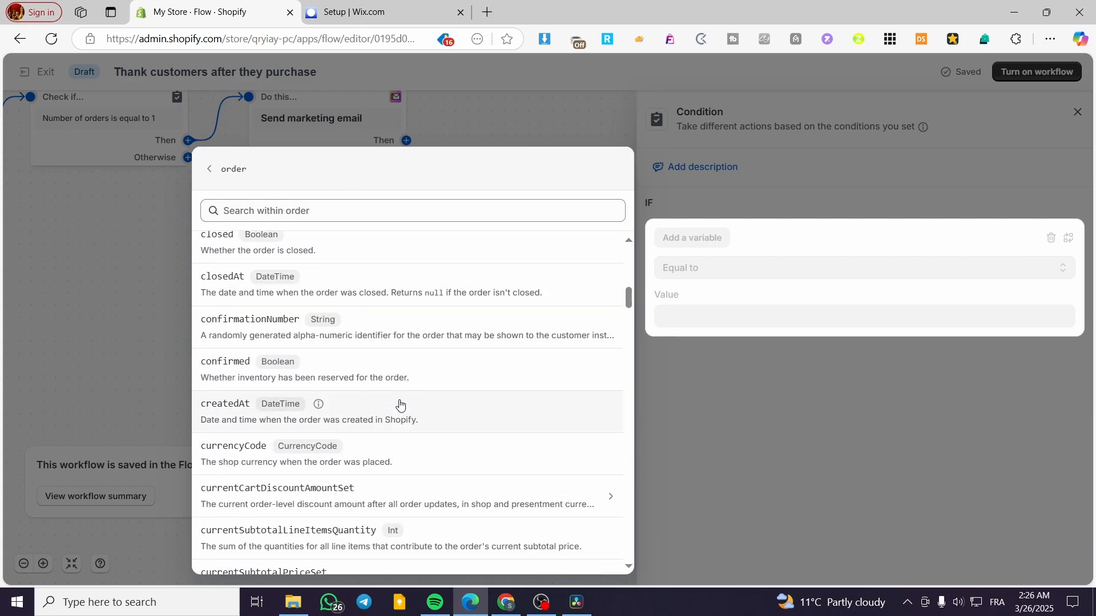
{"action": "scroll", "coordinate": [423, 377], "scroll_direction": "down", "scroll_amount": 15}
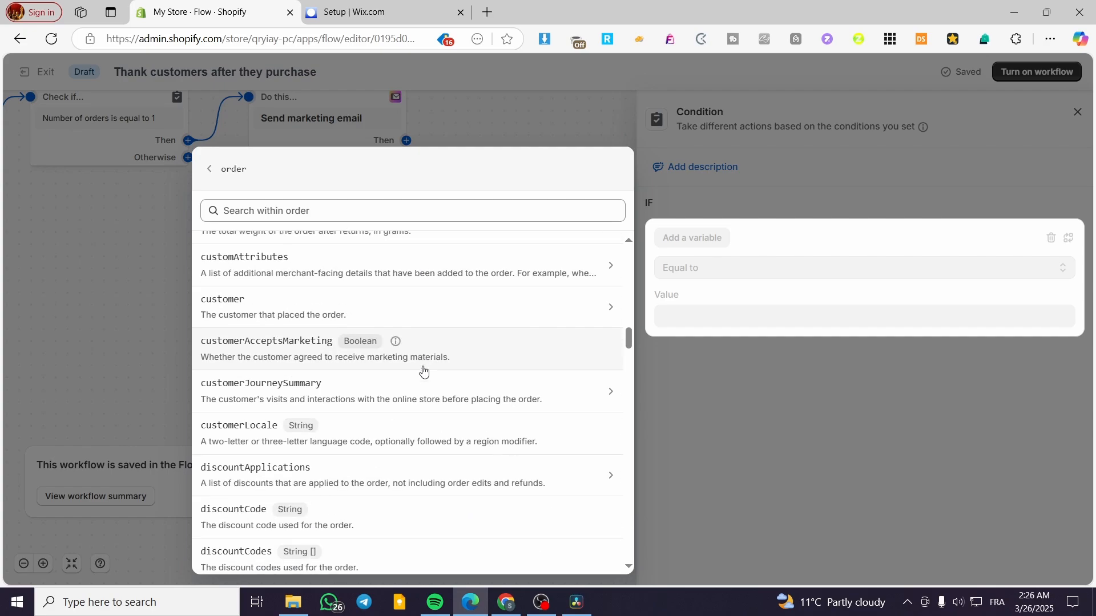
{"action": "left_click", "coordinate": [157, 313]}
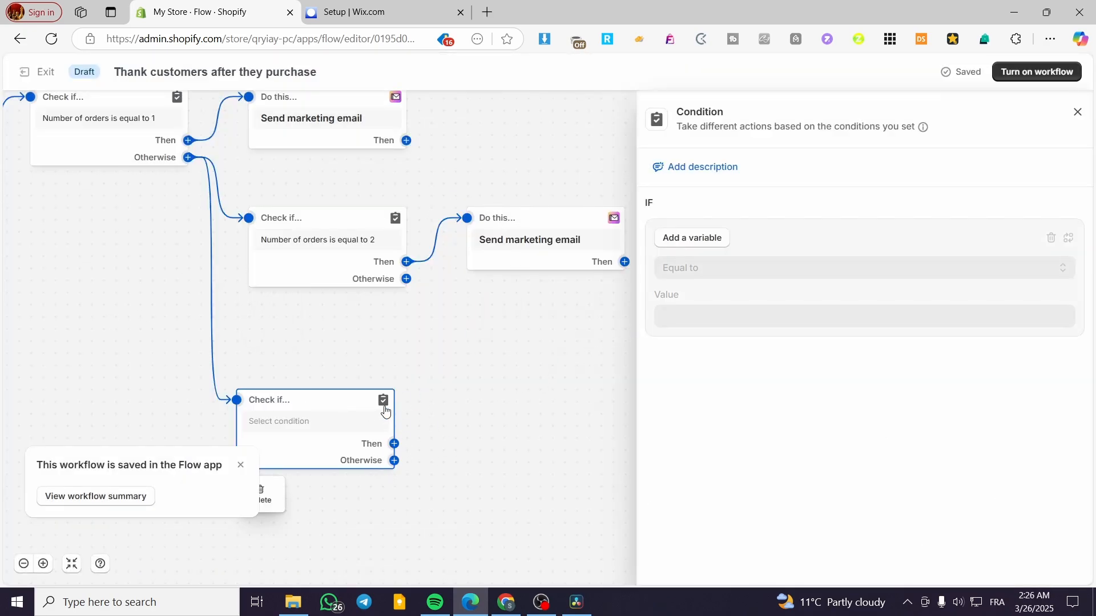
Delete the empty condition from the first check's Otherwise branch and try to turn on the workflow.
{"action": "left_click_drag", "start_coordinate": [296, 455], "coordinate": [354, 423]}
{"action": "left_click", "coordinate": [735, 357]}
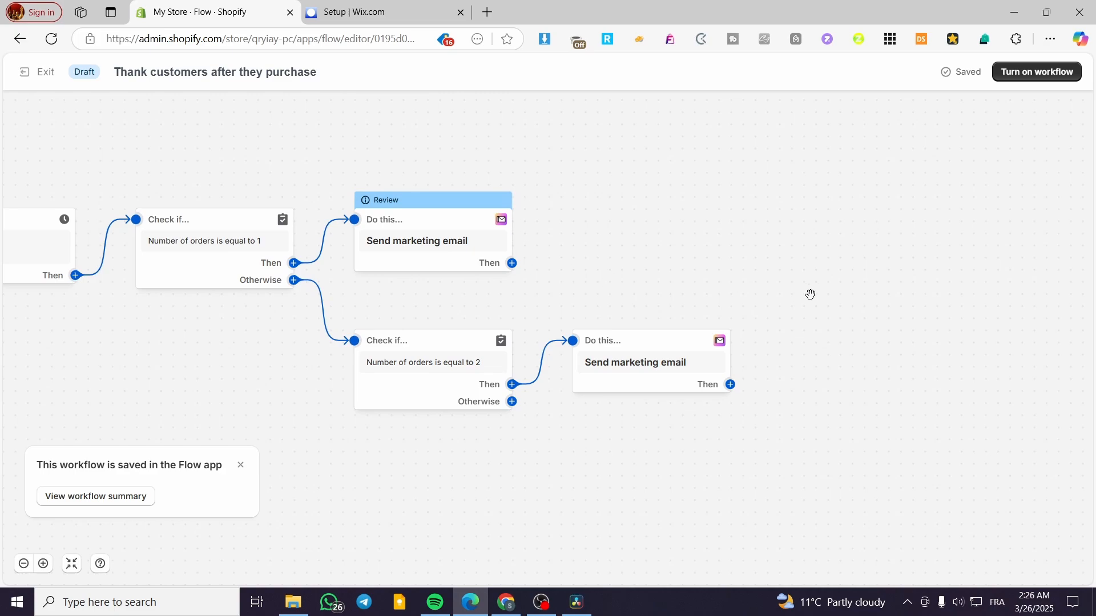
{"action": "left_click", "coordinate": [1030, 72]}
{"action": "left_click", "coordinate": [737, 358]}
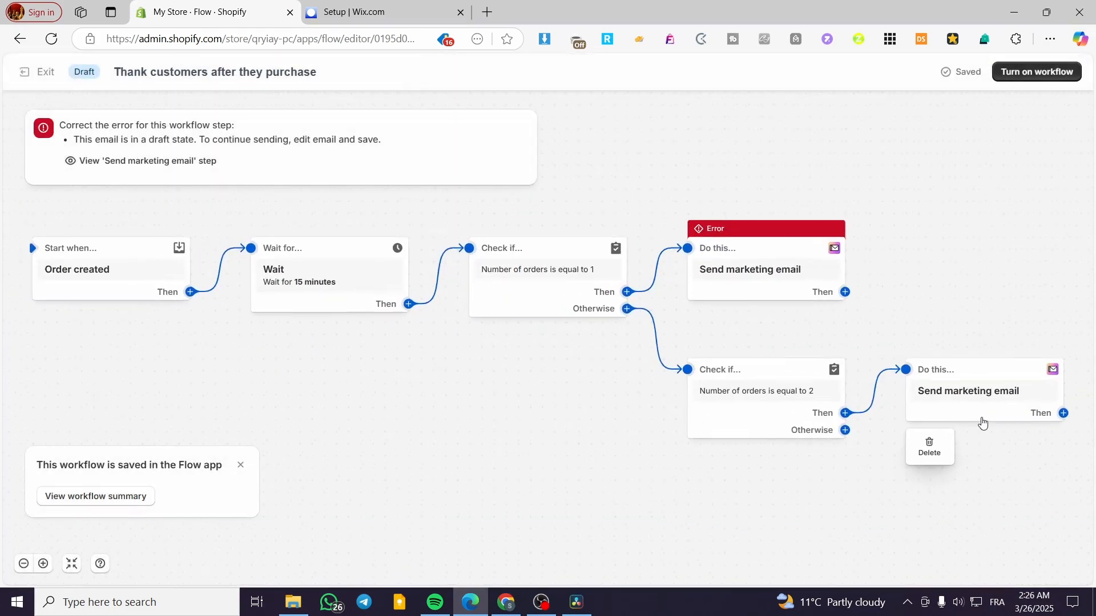
Try to set the "Thank you!" email of the first Send marketing email action to active, and leave it as a draft.
{"action": "mouse_move", "coordinate": [765, 281]}
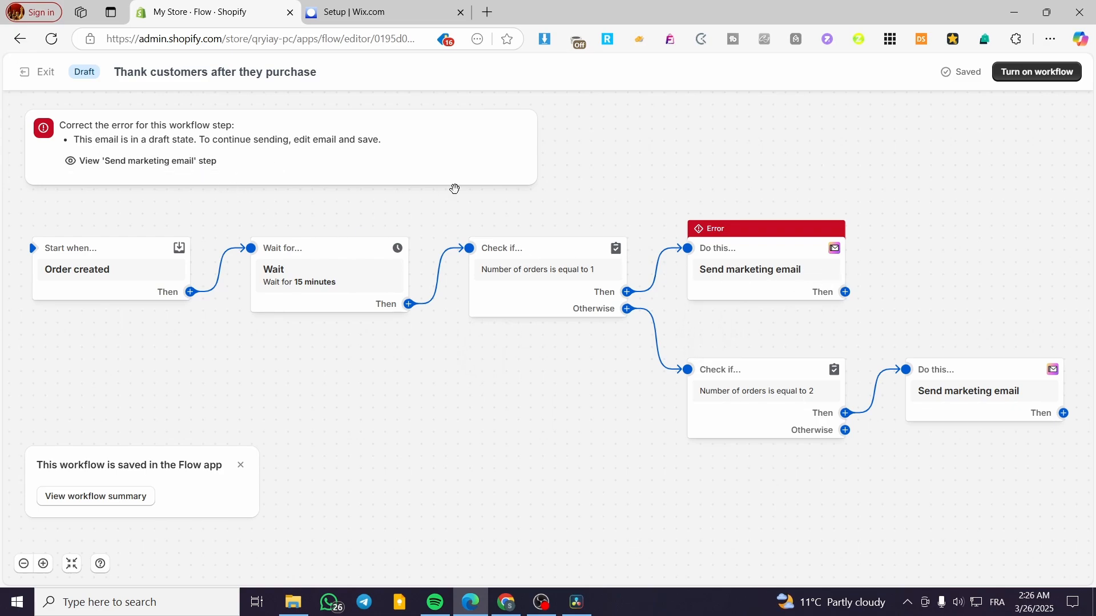
{"action": "left_click", "coordinate": [773, 252]}
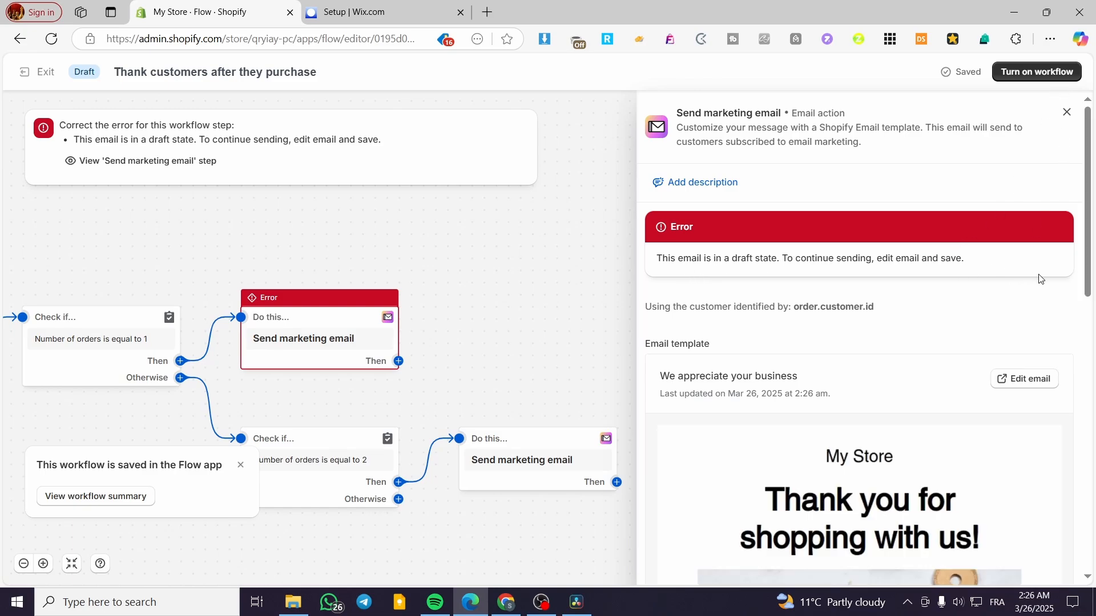
{"action": "left_click", "coordinate": [1037, 377]}
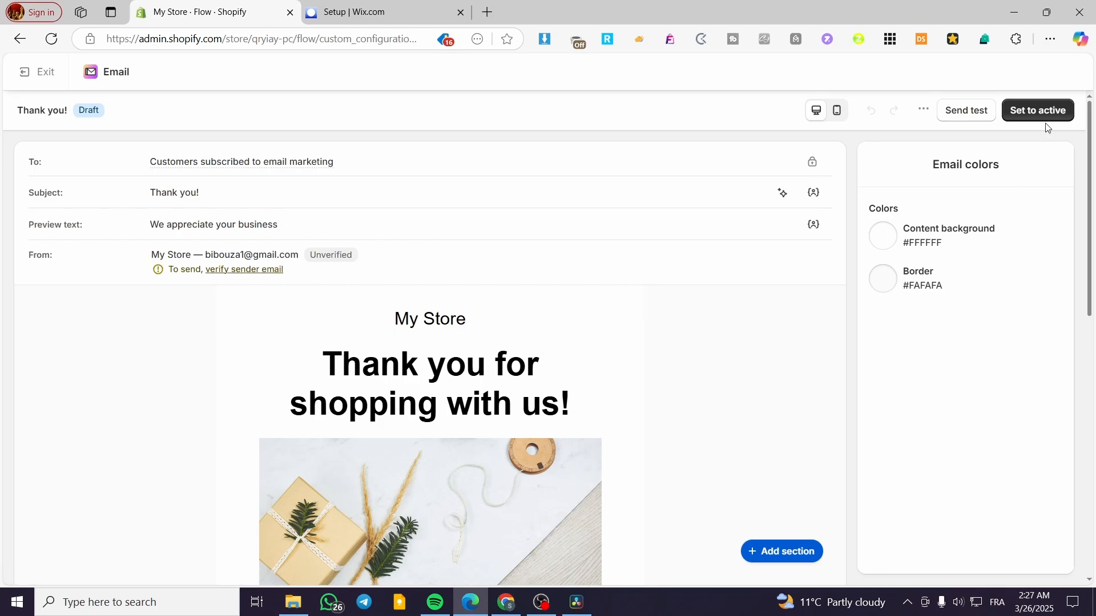
{"action": "left_click", "coordinate": [1051, 109]}
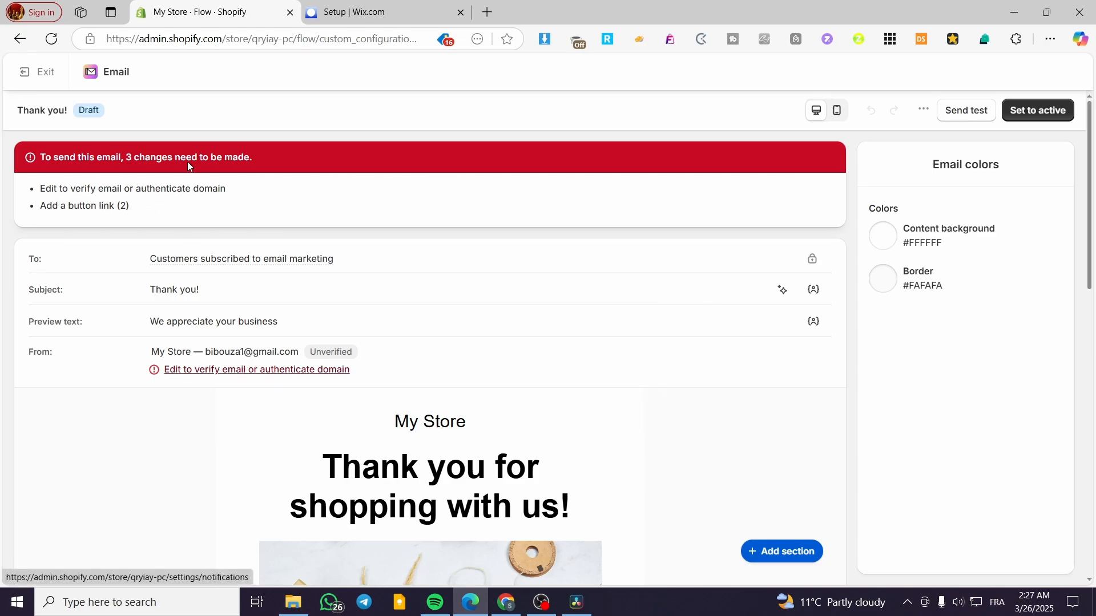
{"action": "left_click", "coordinate": [46, 73]}
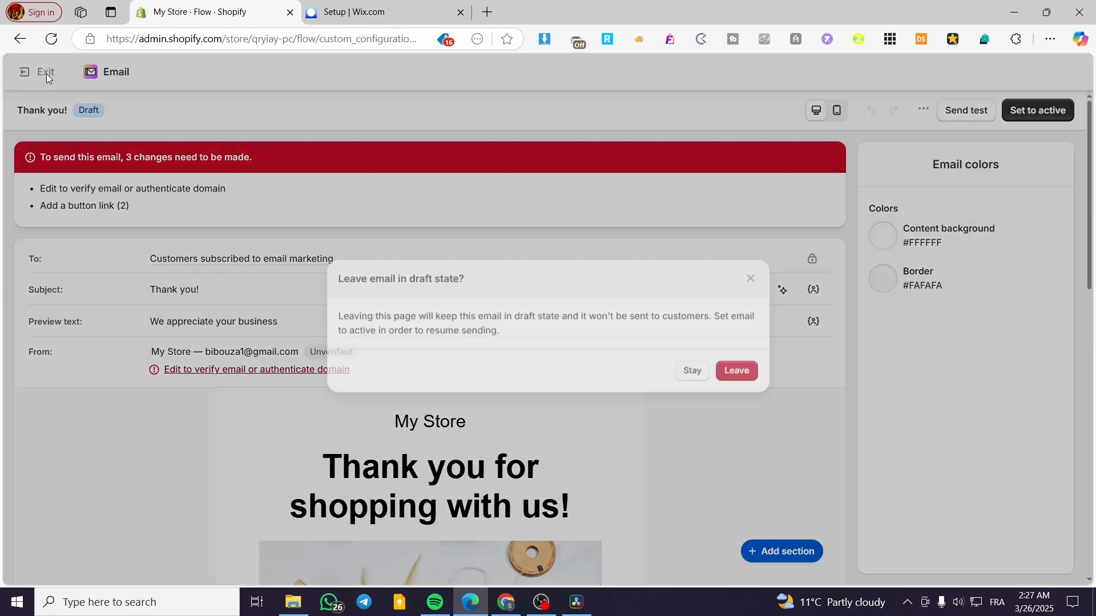
{"action": "left_click", "coordinate": [739, 372]}
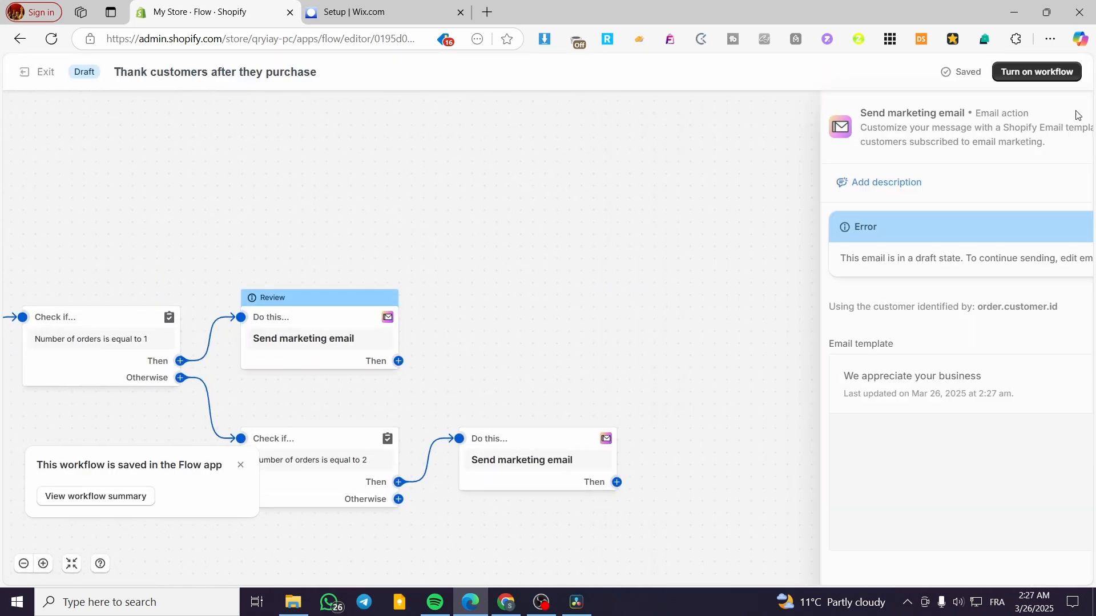
{"action": "left_click", "coordinate": [1077, 112]}
Return to the store's marketing automations list and turn on the "Convert abandoned product browse" automation.
{"action": "left_click", "coordinate": [34, 80]}
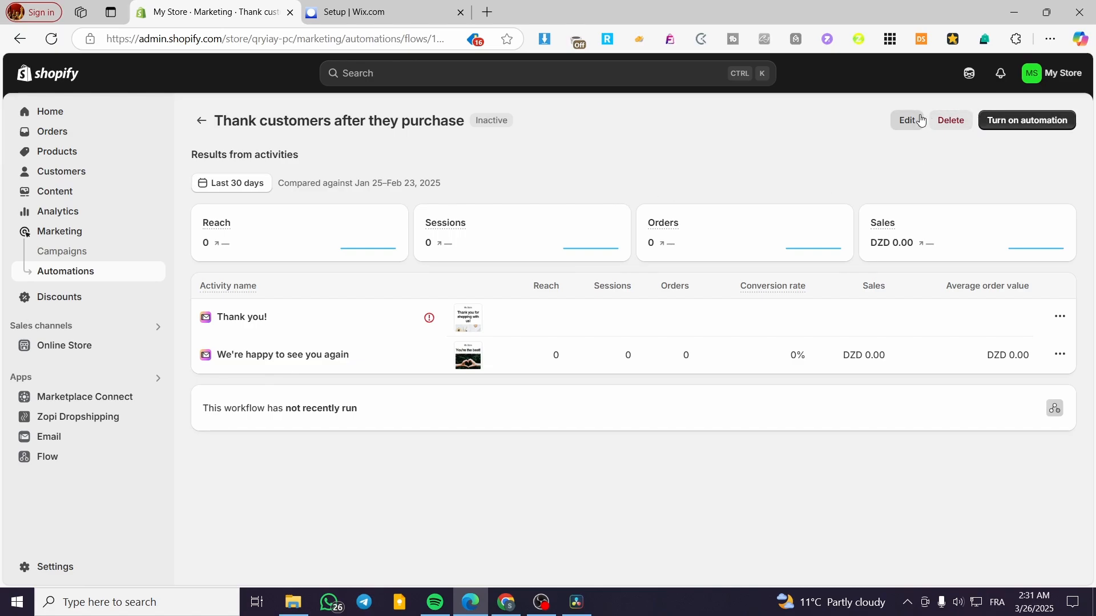
{"action": "left_click", "coordinate": [201, 120]}
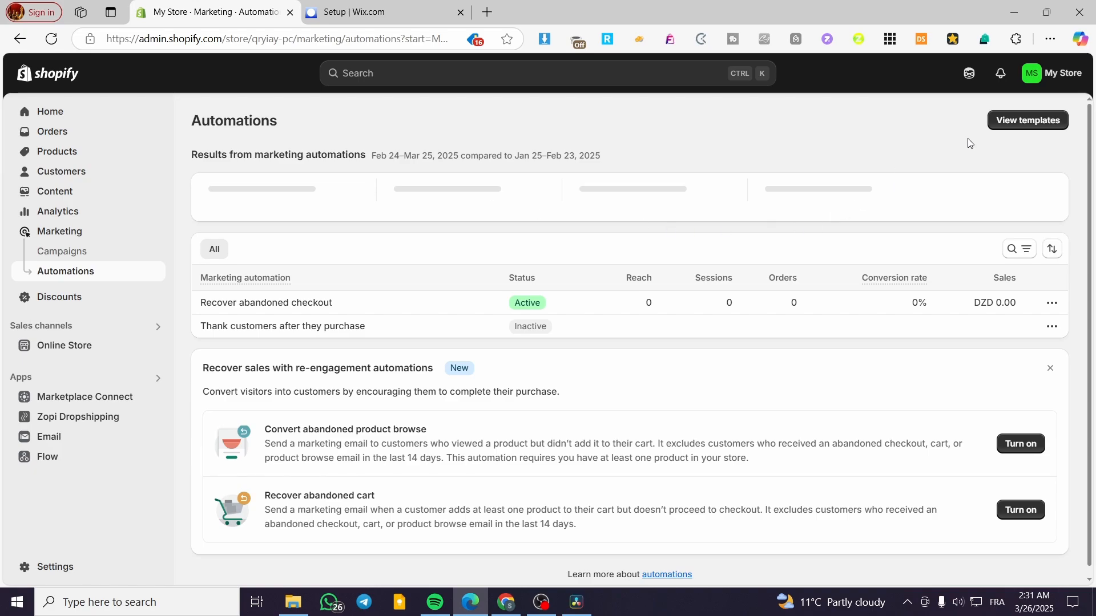
{"action": "scroll", "coordinate": [789, 400], "scroll_direction": "down", "scroll_amount": 1}
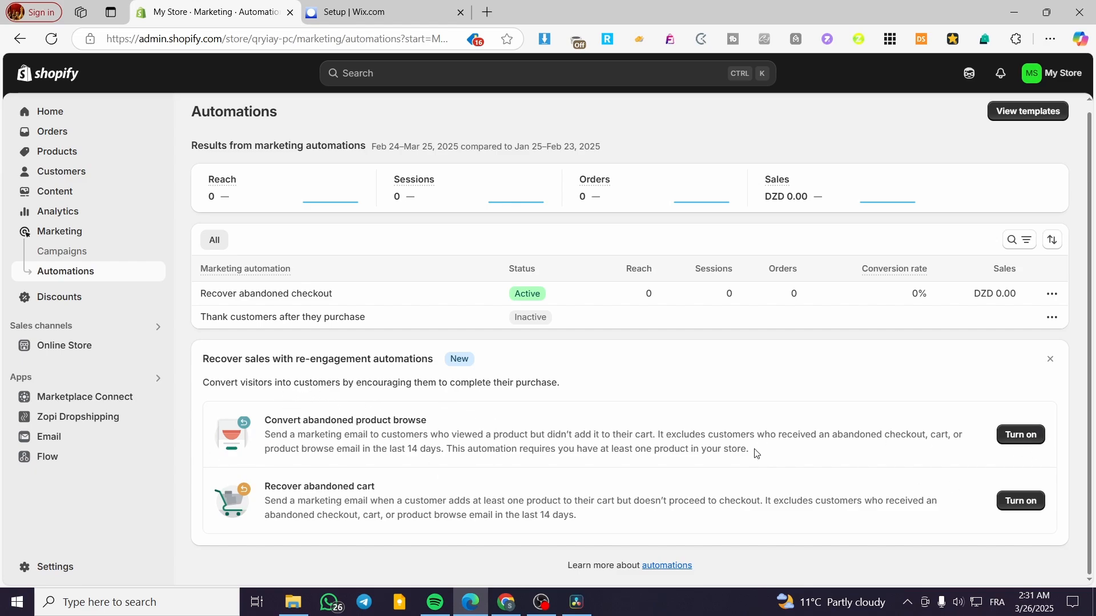
{"action": "left_click_drag", "start_coordinate": [756, 453], "coordinate": [263, 420]}
{"action": "left_click", "coordinate": [381, 427]}
{"action": "left_click", "coordinate": [1025, 437]}
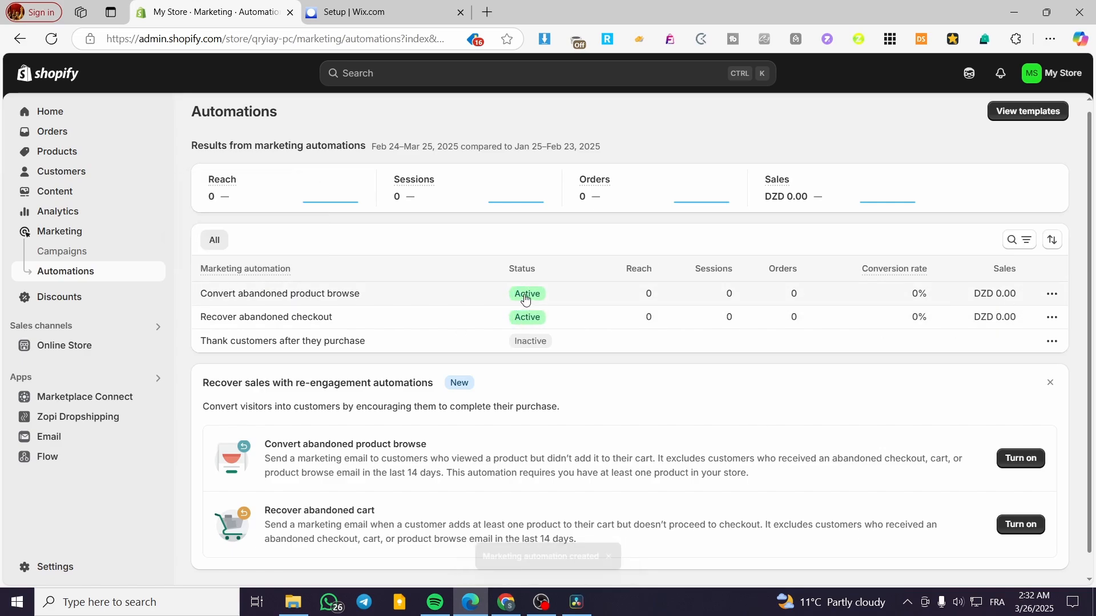
Create a custom automation from the automation templates page and open its trigger selection.
{"action": "left_click", "coordinate": [1033, 110]}
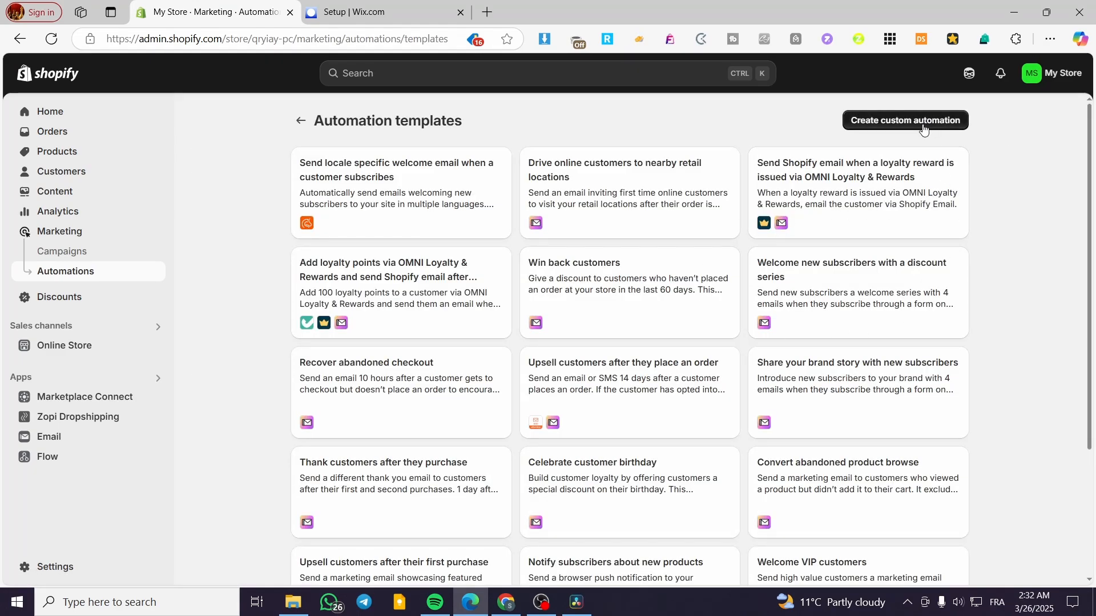
{"action": "left_click", "coordinate": [923, 126]}
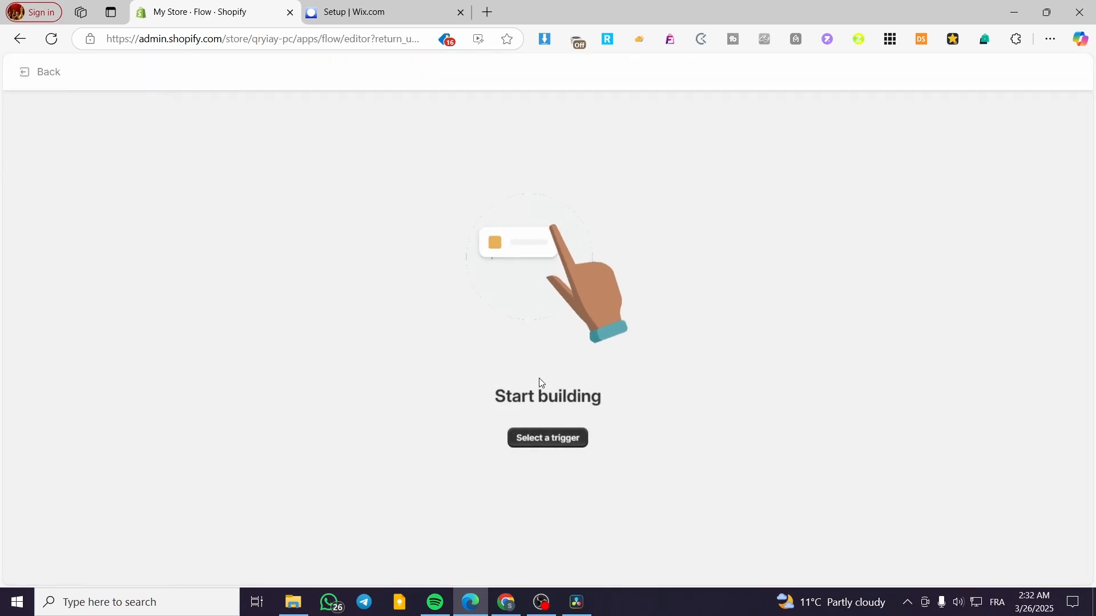
{"action": "left_click", "coordinate": [568, 439]}
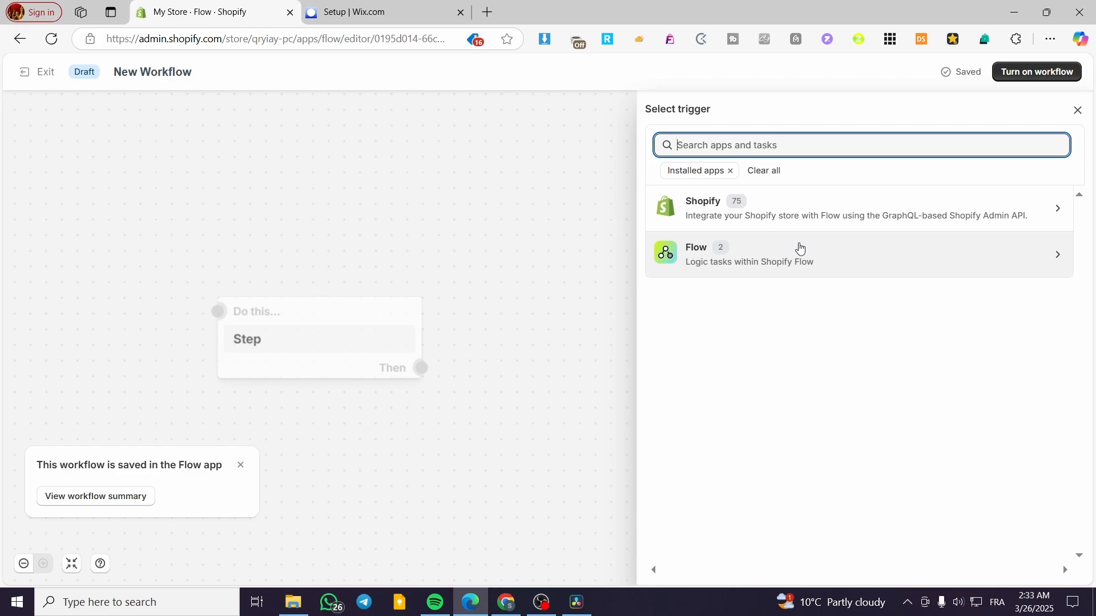
Compare the Shopify and Flow triggers and start the new workflow with Shopify's Collection created trigger.
{"action": "left_click", "coordinate": [807, 224]}
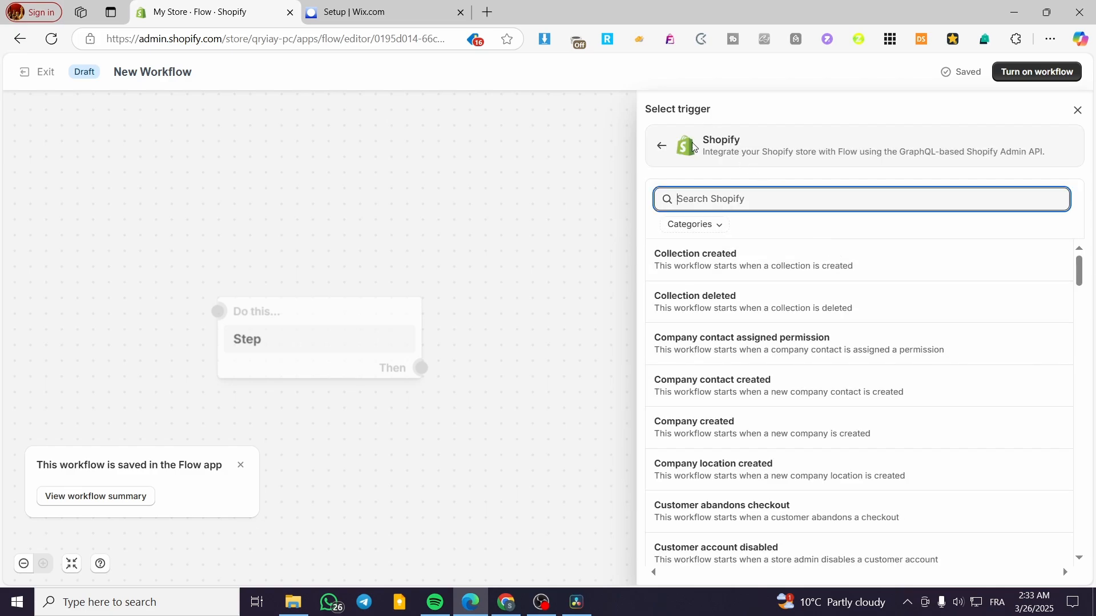
{"action": "left_click", "coordinate": [661, 146]}
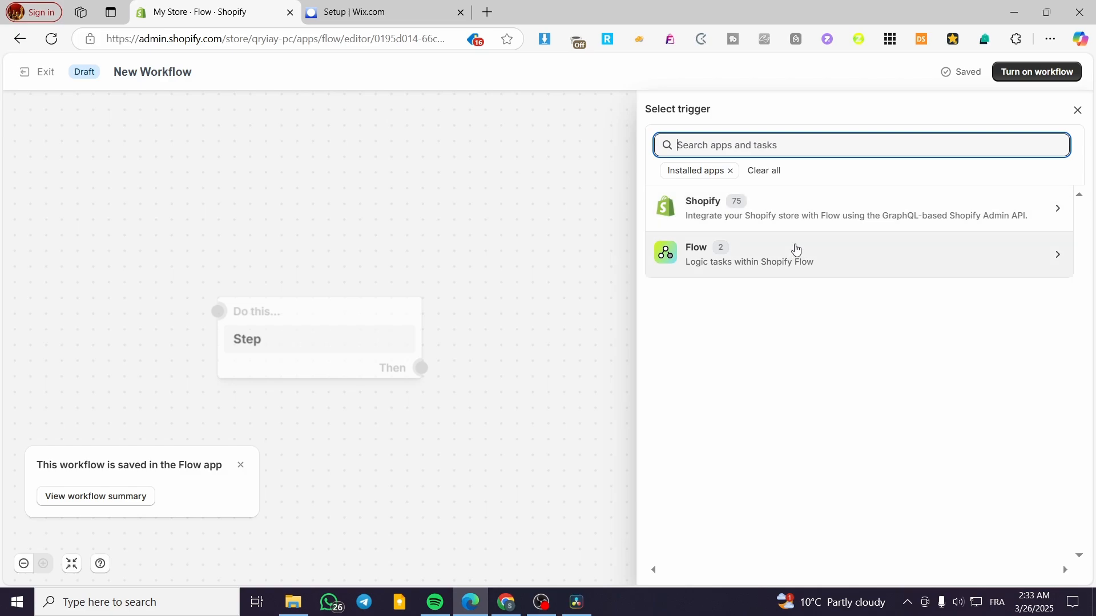
{"action": "left_click", "coordinate": [797, 249]}
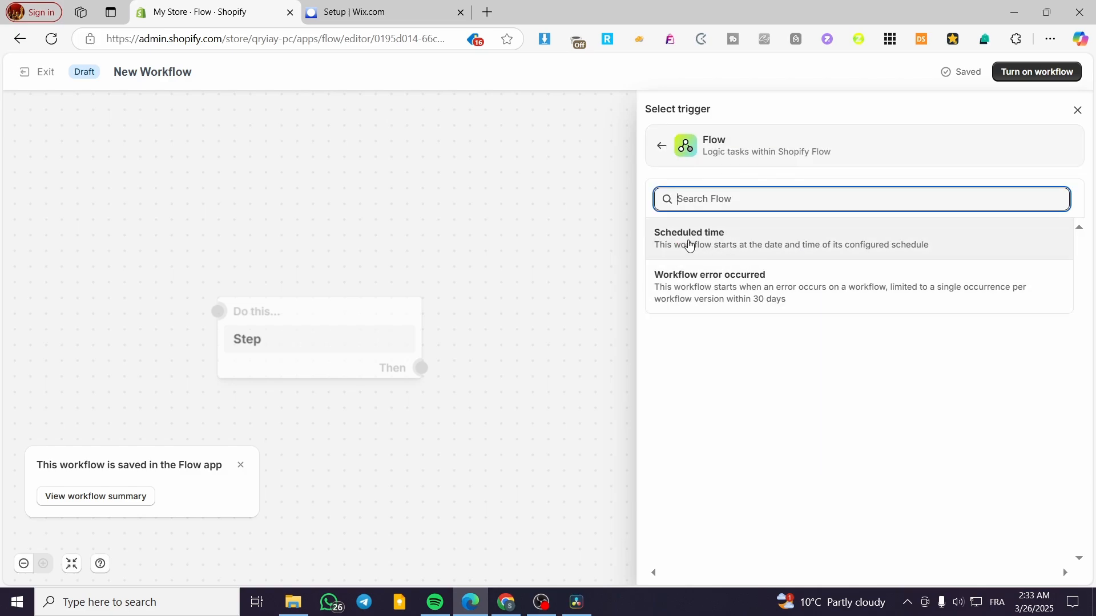
{"action": "left_click", "coordinate": [660, 144]}
{"action": "left_click", "coordinate": [723, 194]}
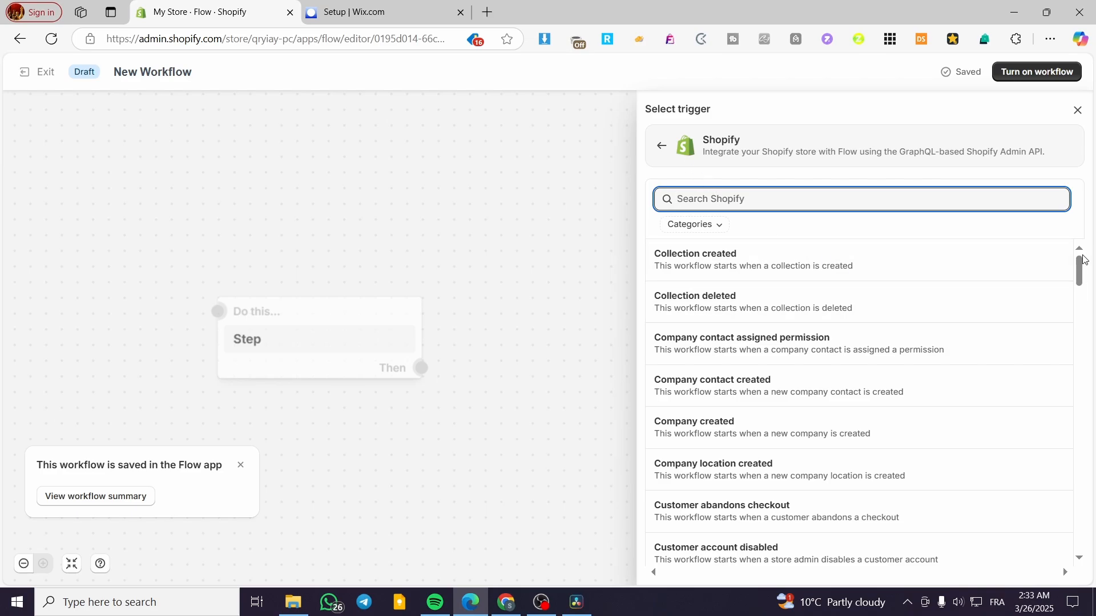
{"action": "mouse_move", "coordinate": [1084, 260]}
{"action": "left_mouse_down"}
{"action": "mouse_move", "coordinate": [1061, 532]}
{"action": "mouse_move", "coordinate": [1070, 269]}
{"action": "left_mouse_up"}
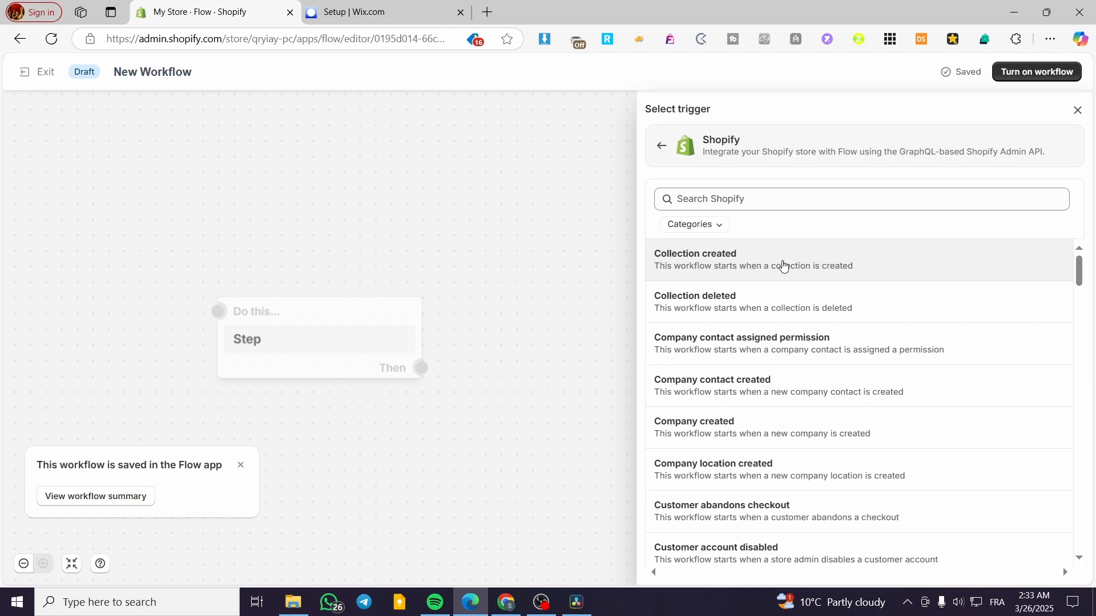
{"action": "left_click", "coordinate": [783, 266]}
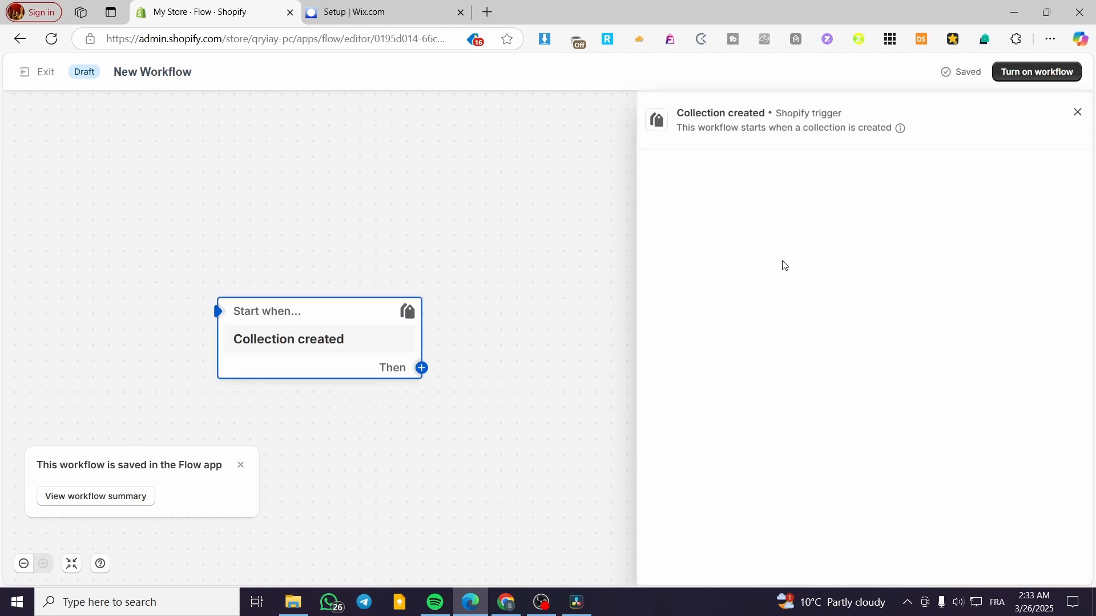
{"action": "left_click", "coordinate": [433, 260]}
Search the Shopify actions for "wait" to follow the Collection created trigger, and leave the action selection without choosing one.
{"action": "mouse_move", "coordinate": [292, 373]}
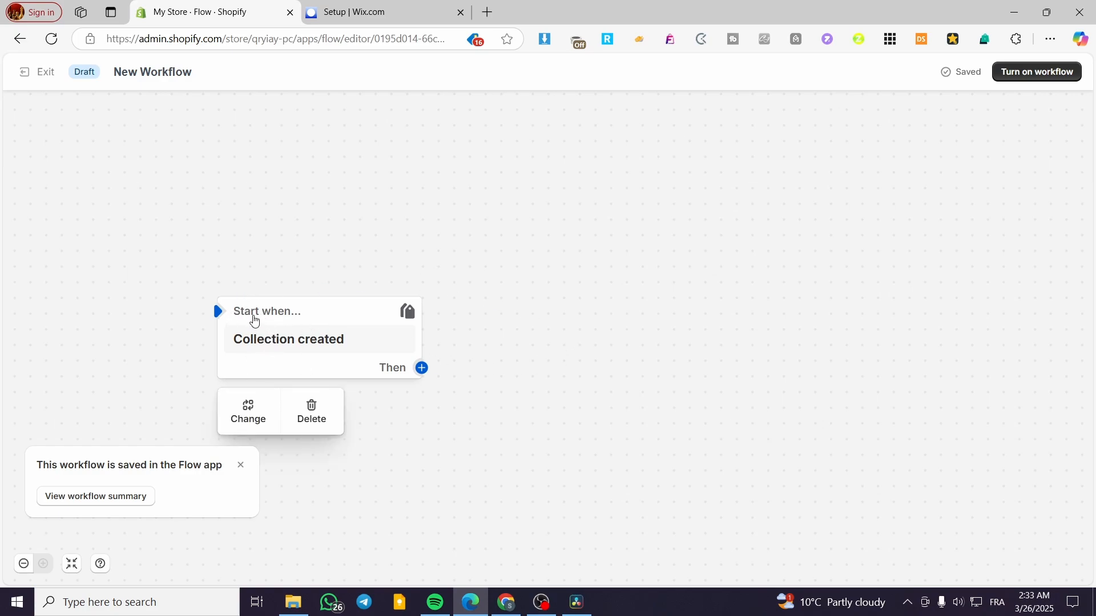
{"action": "left_click", "coordinate": [422, 369]}
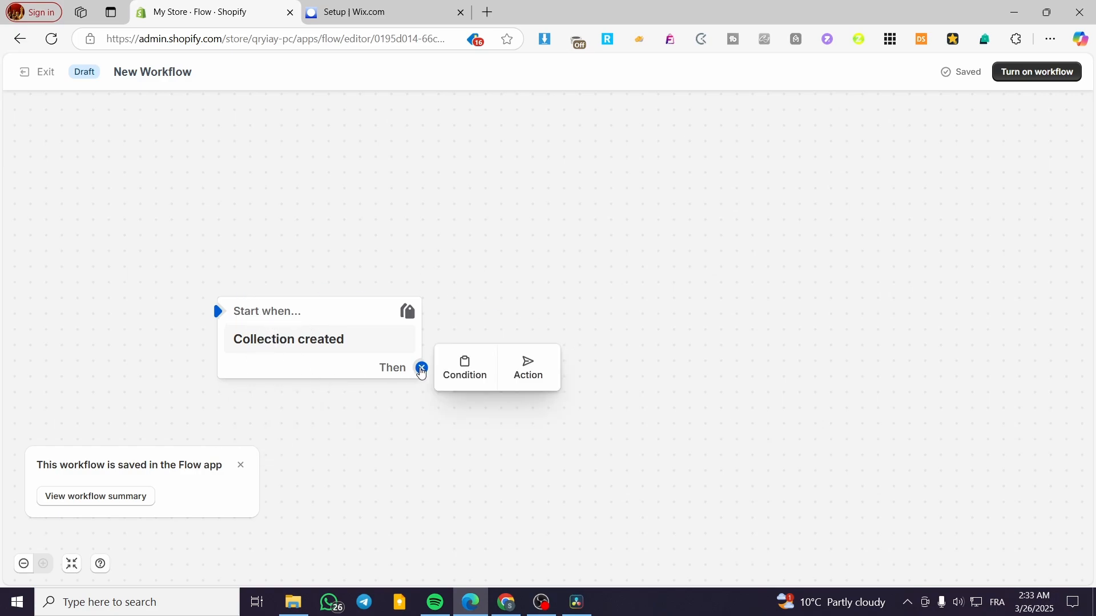
{"action": "left_click", "coordinate": [532, 367]}
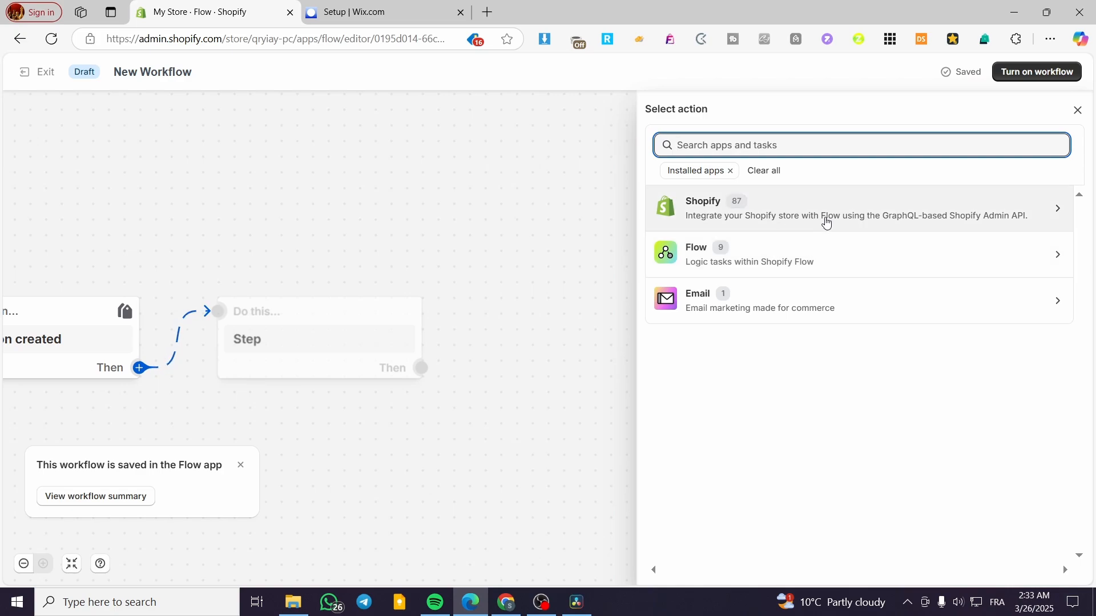
{"action": "left_click", "coordinate": [824, 221]}
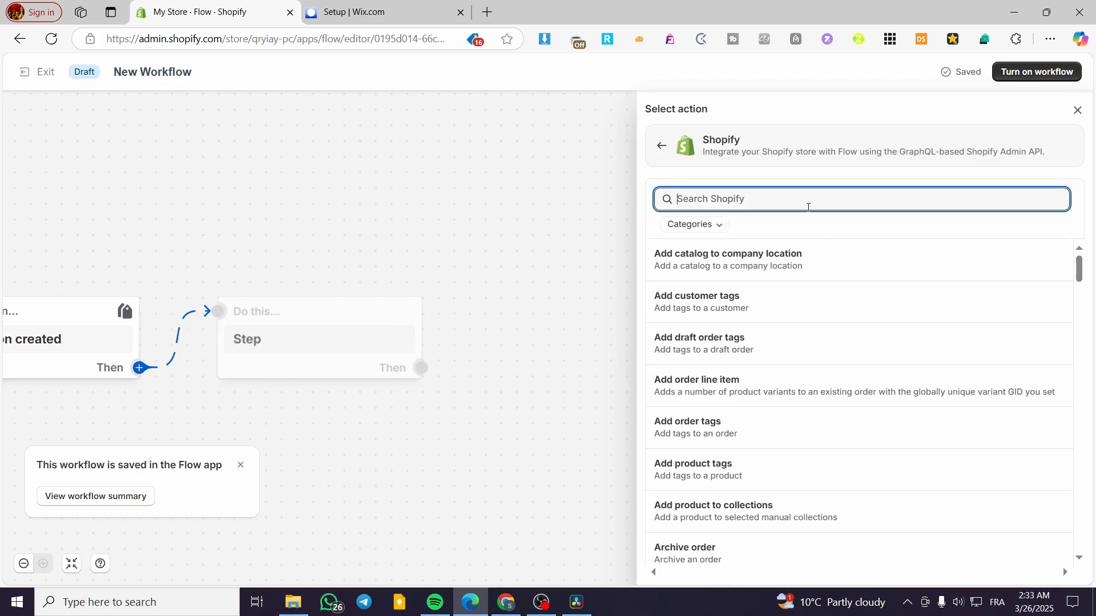
{"action": "type", "text": "wait"}
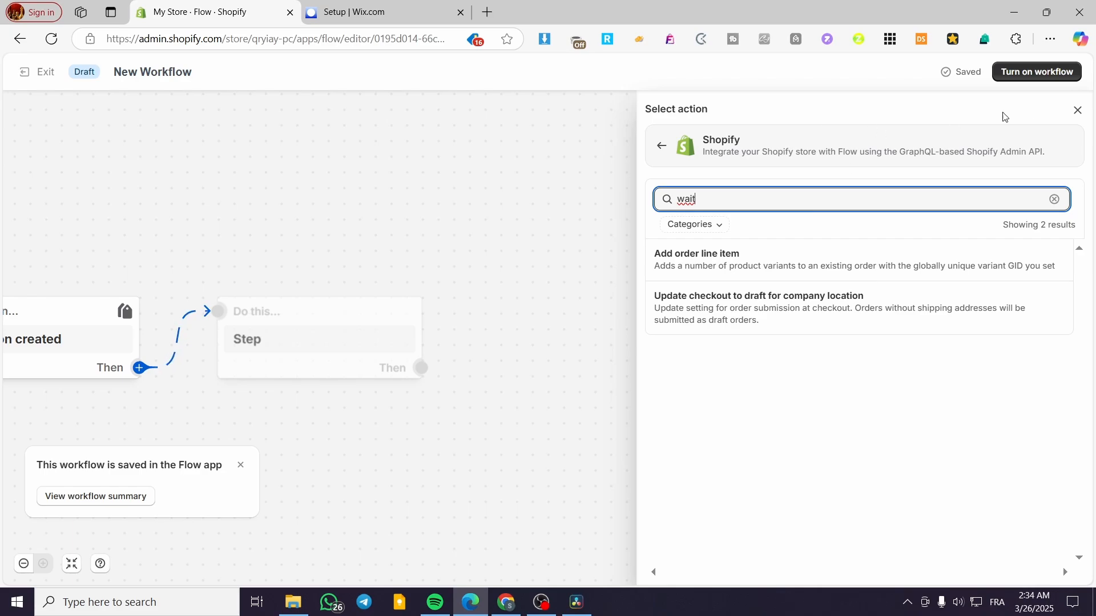
{"action": "left_click", "coordinate": [1077, 110]}
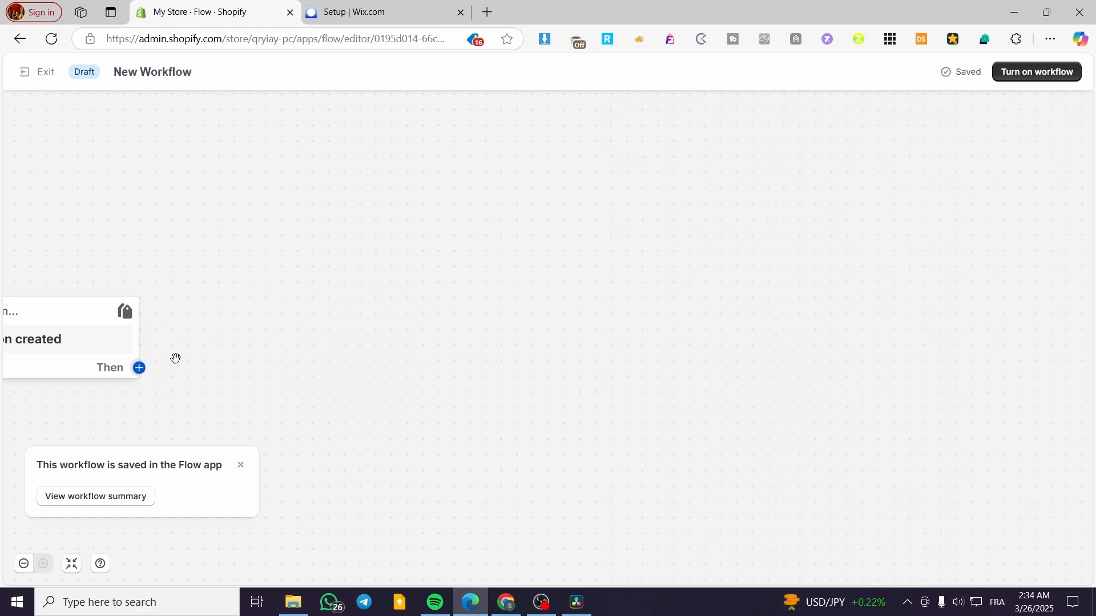
Leave the action selection and add a condition after the Collection created trigger.
{"action": "left_click", "coordinate": [140, 369]}
{"action": "left_click", "coordinate": [182, 343]}
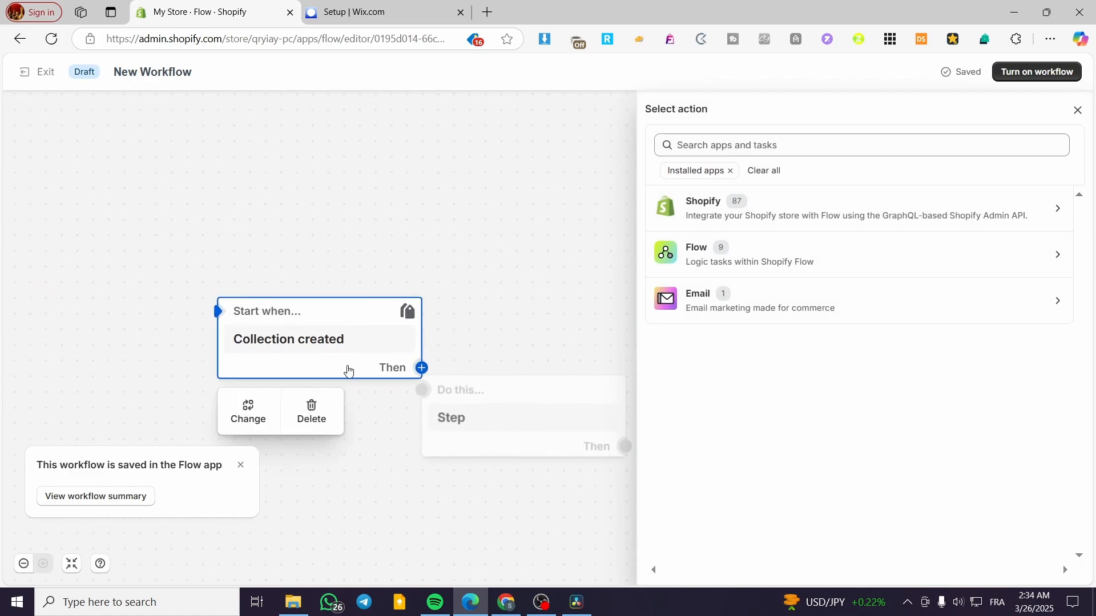
{"action": "left_click", "coordinate": [494, 297]}
{"action": "left_click", "coordinate": [422, 369]}
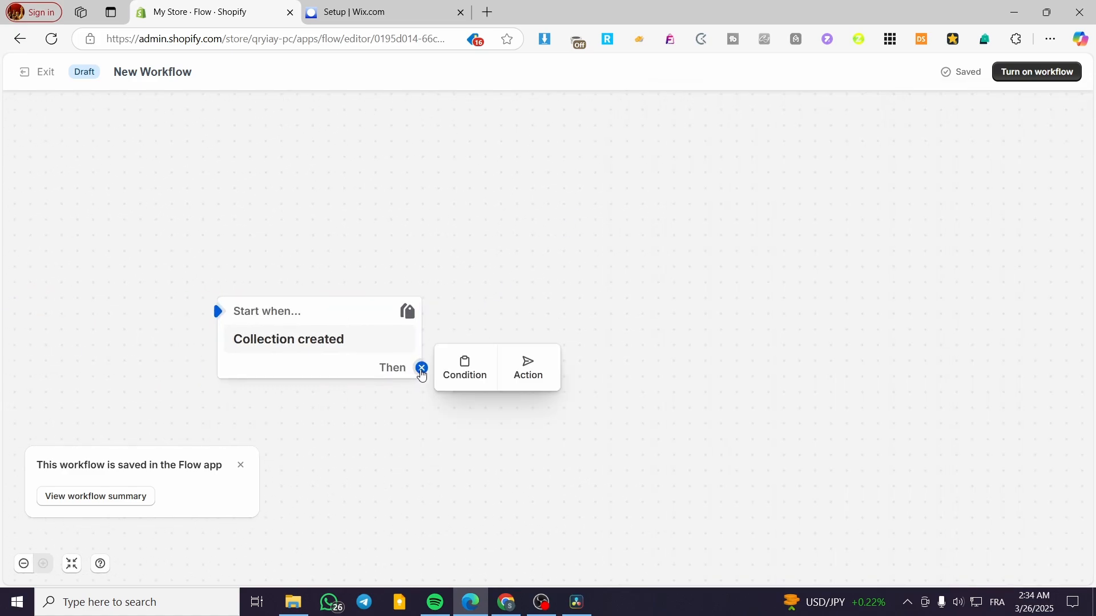
{"action": "left_click", "coordinate": [469, 368]}
{"action": "left_click", "coordinate": [601, 386]}
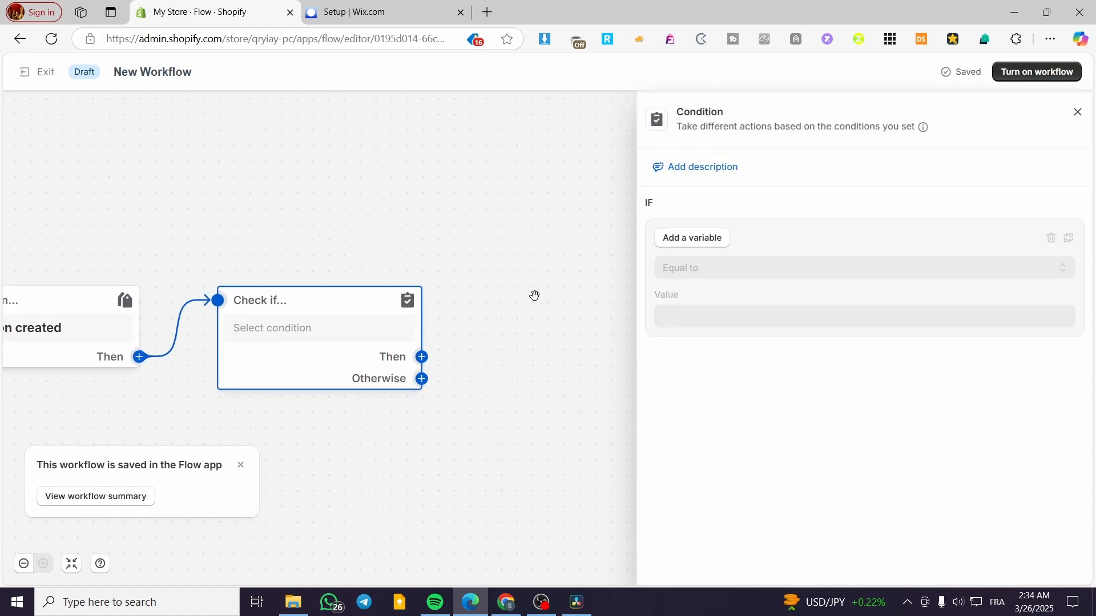
Search the condition's collection and shop variables for "wait", and leave the variable selection without choosing one.
{"action": "left_click", "coordinate": [693, 242]}
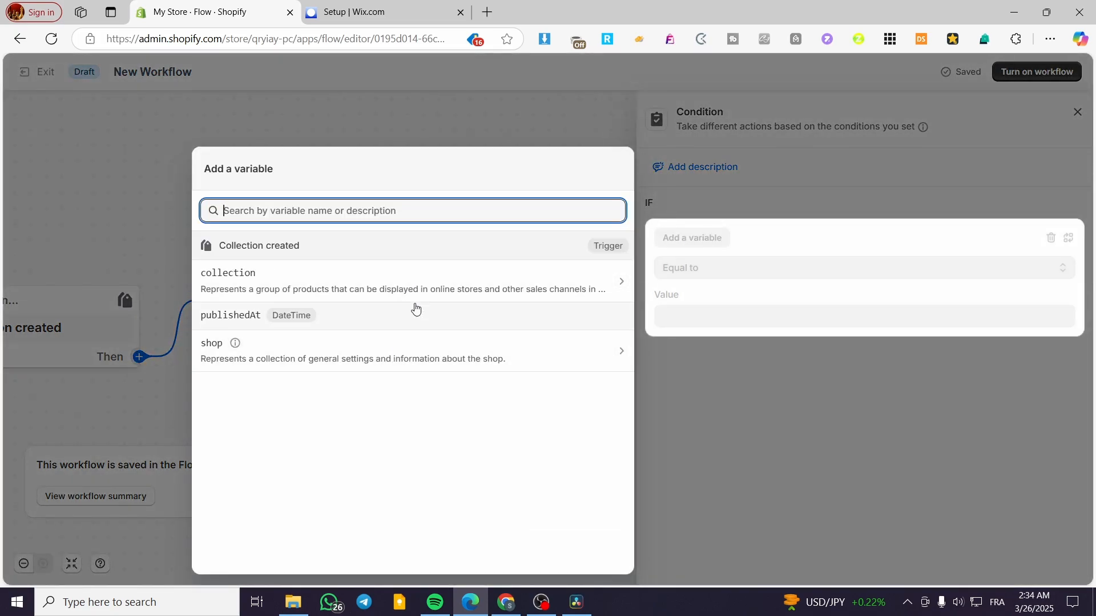
{"action": "left_click", "coordinate": [428, 274]}
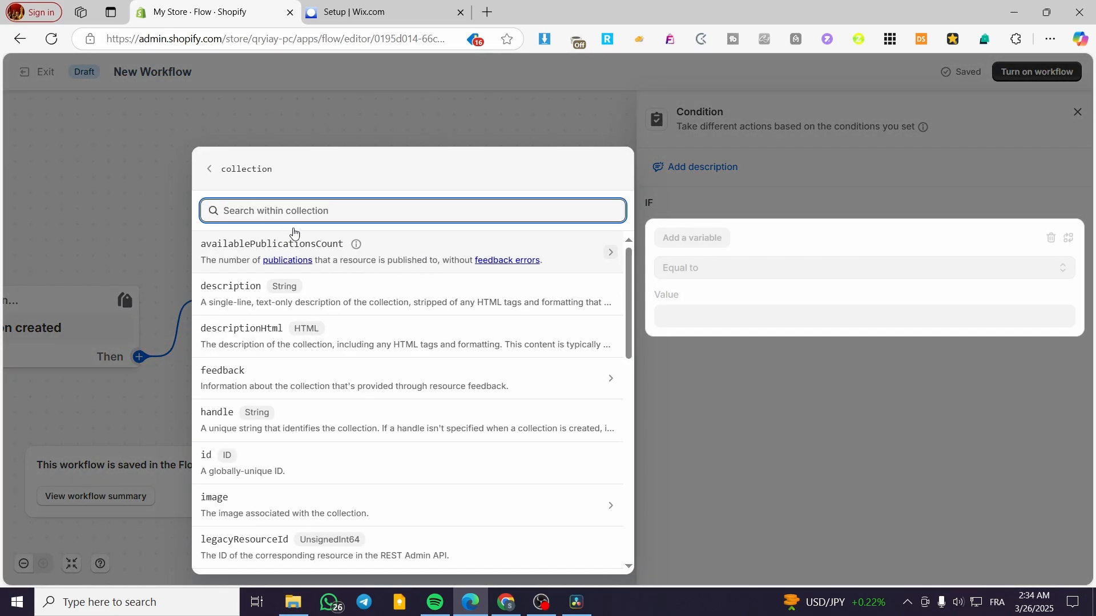
{"action": "type", "text": "wait"}
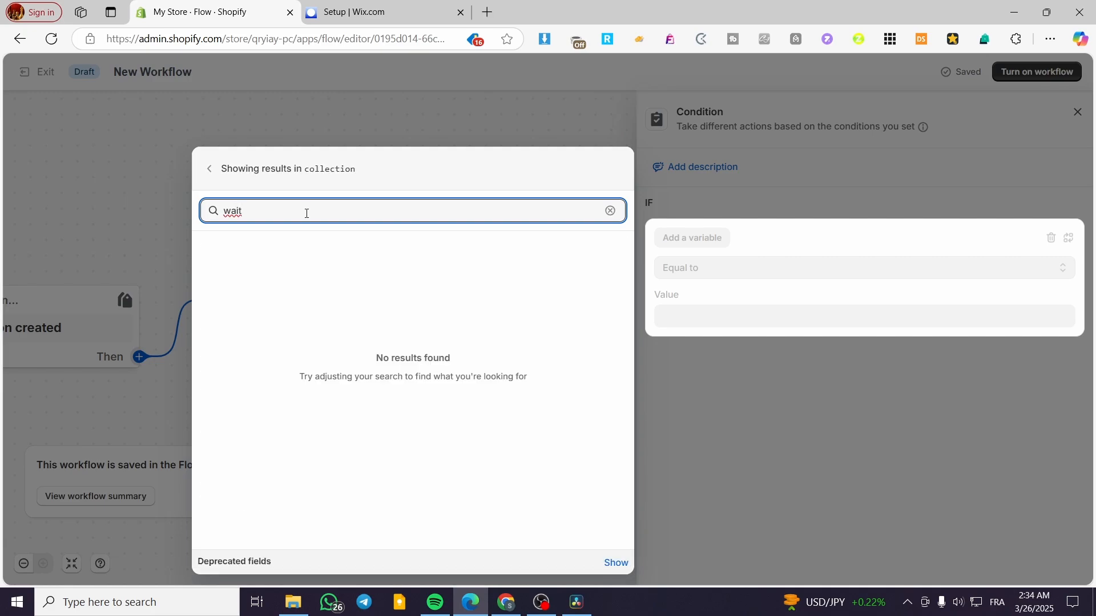
{"action": "left_click", "coordinate": [209, 169]}
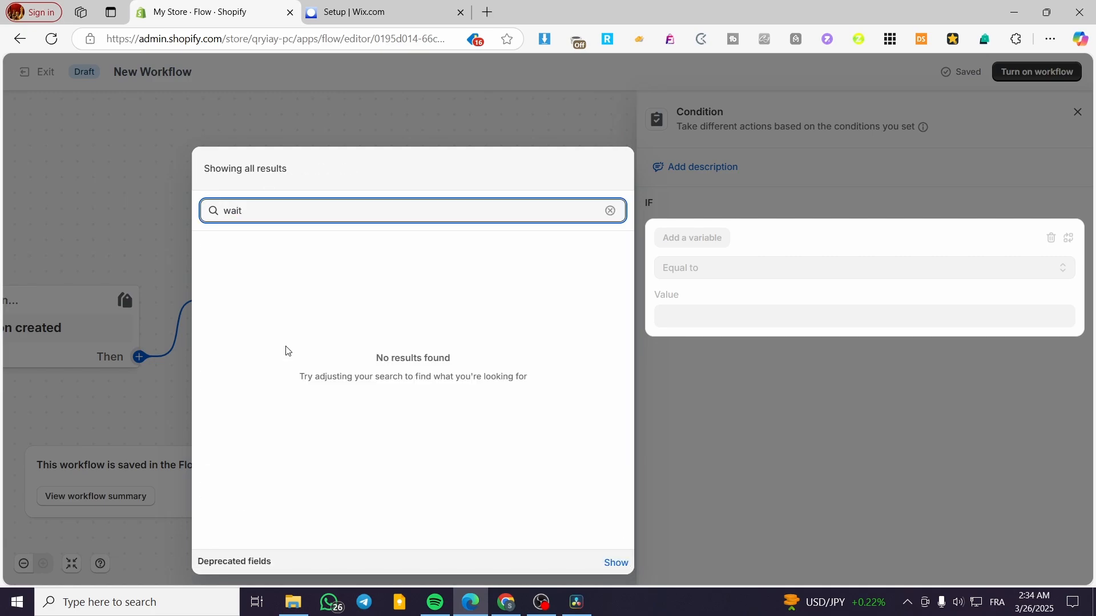
{"action": "left_click", "coordinate": [788, 398]}
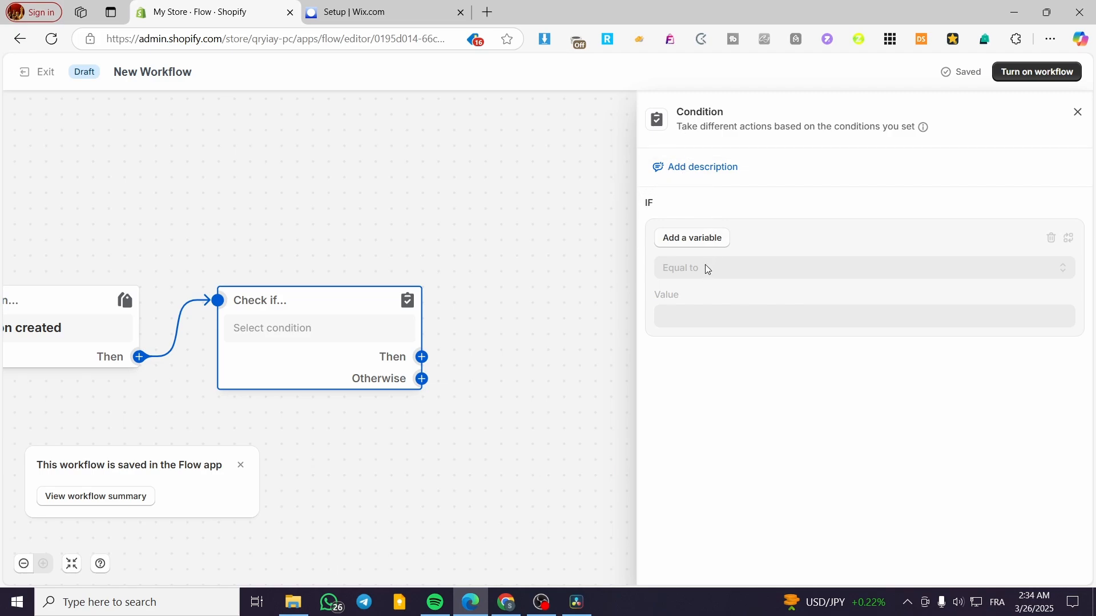
{"action": "left_click", "coordinate": [701, 243]}
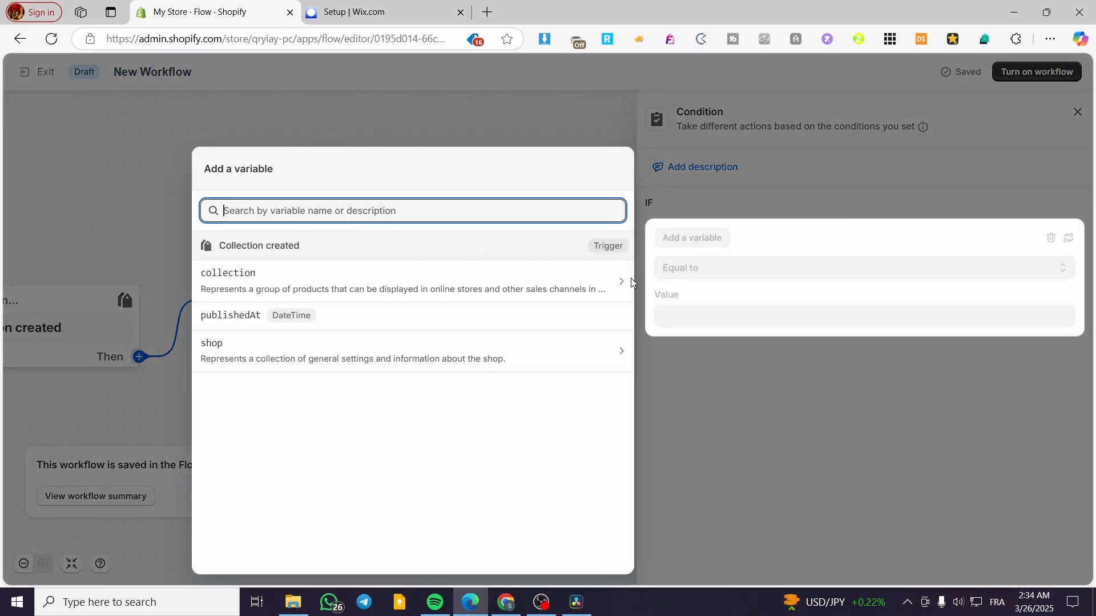
{"action": "left_click", "coordinate": [303, 356]}
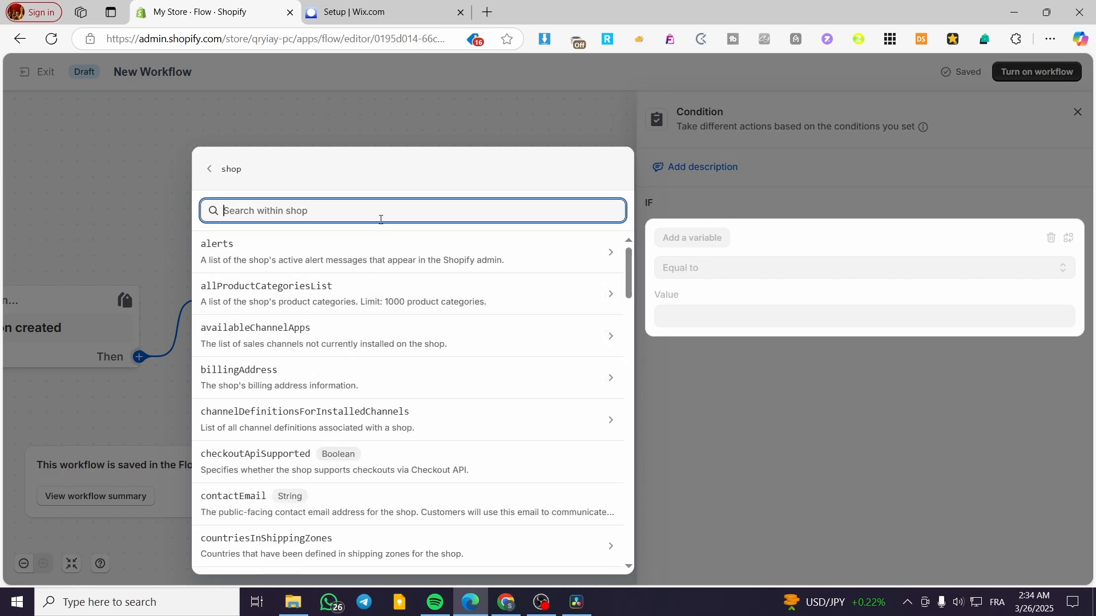
{"action": "type", "text": "wait"}
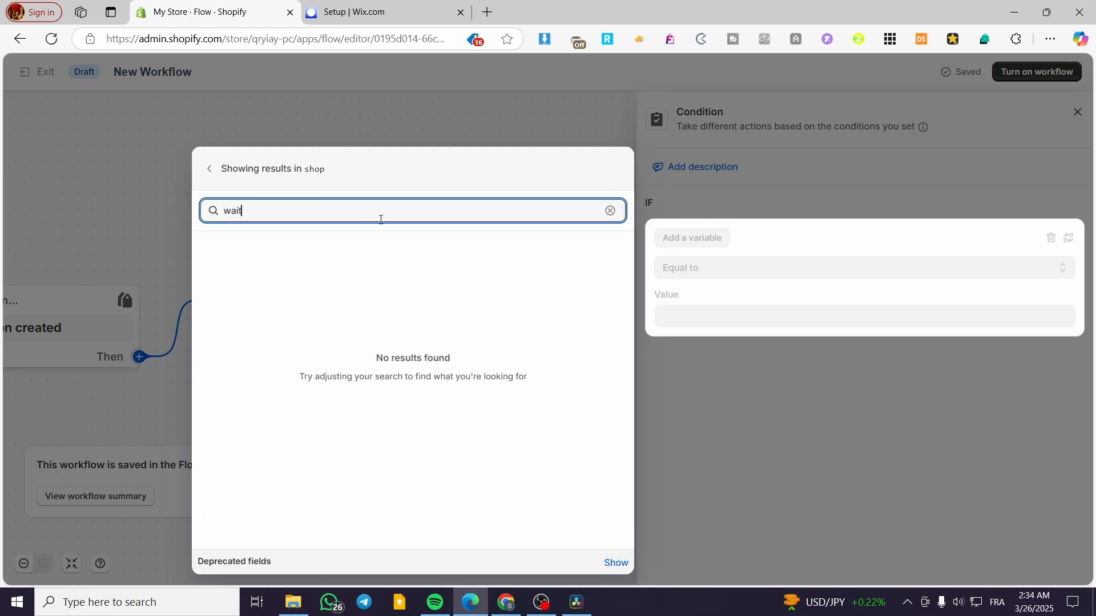
{"action": "left_click", "coordinate": [617, 120]}
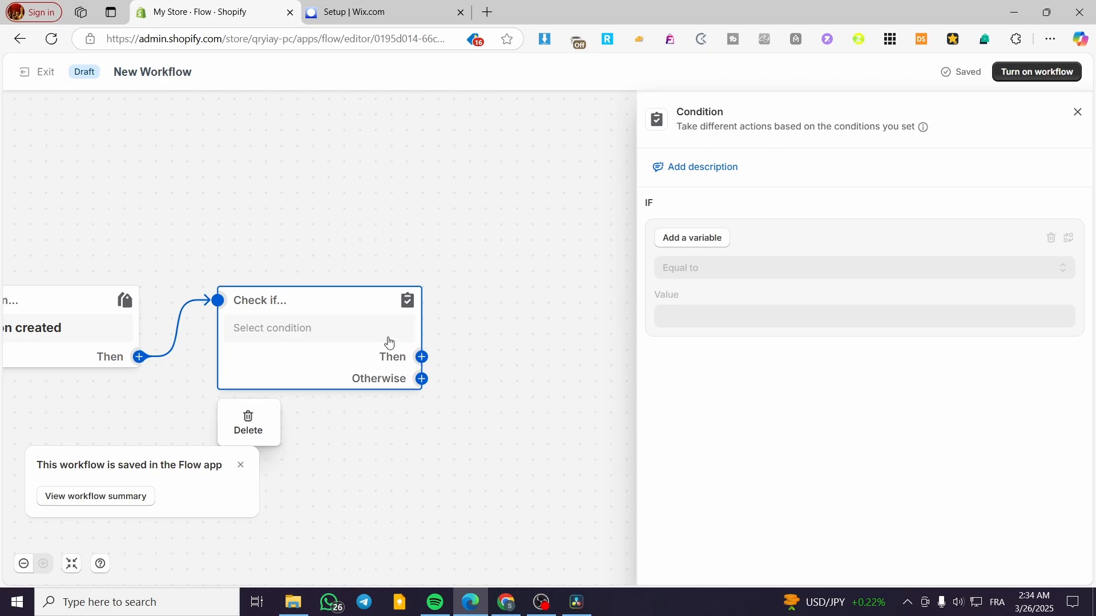
Delete the empty condition and add Flow's Wait action after the Collection created trigger instead.
{"action": "left_click", "coordinate": [249, 422]}
{"action": "left_click", "coordinate": [735, 358]}
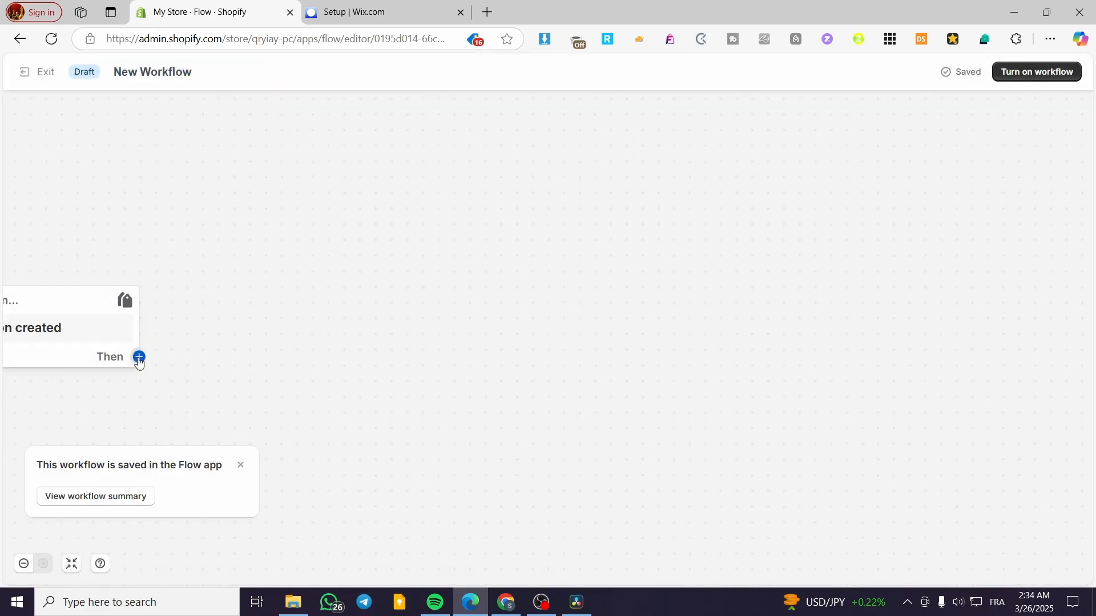
{"action": "left_click", "coordinate": [139, 358]}
{"action": "left_click", "coordinate": [265, 364]}
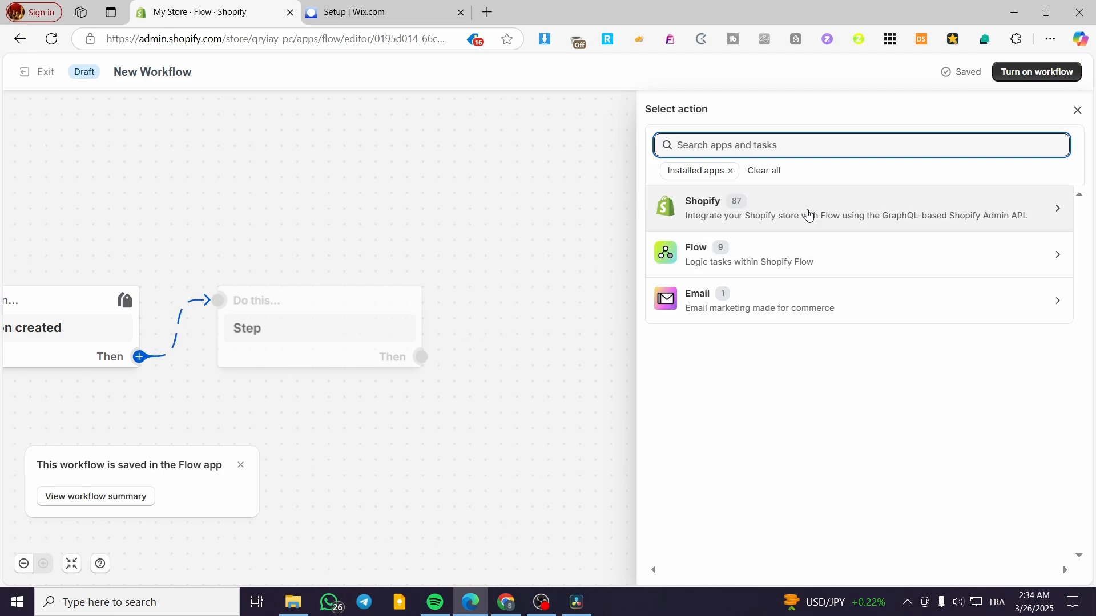
{"action": "type", "text": "wa"}
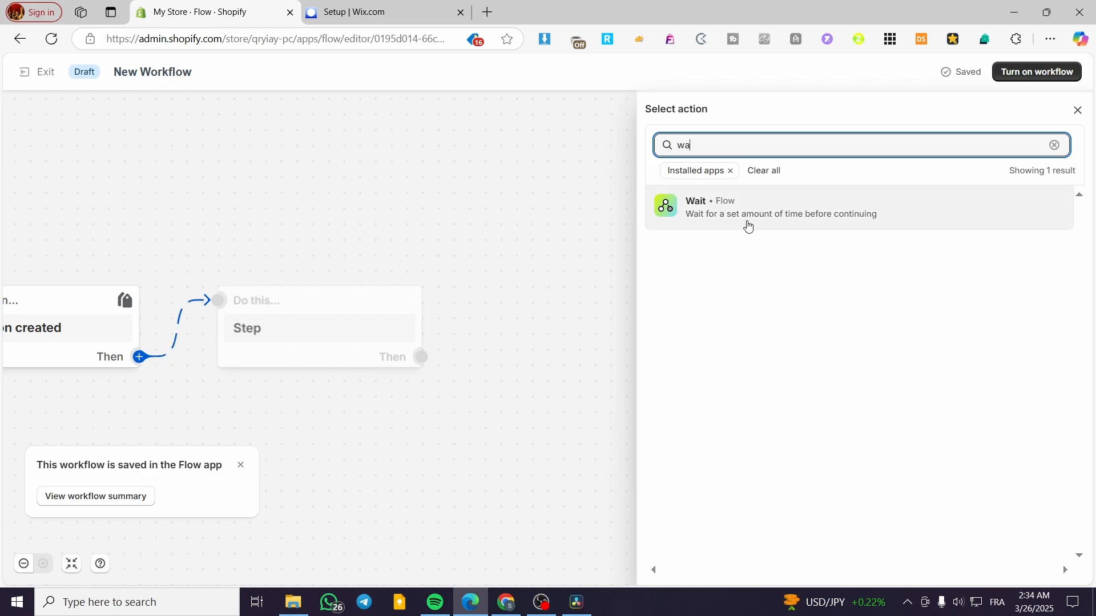
{"action": "left_click", "coordinate": [739, 213]}
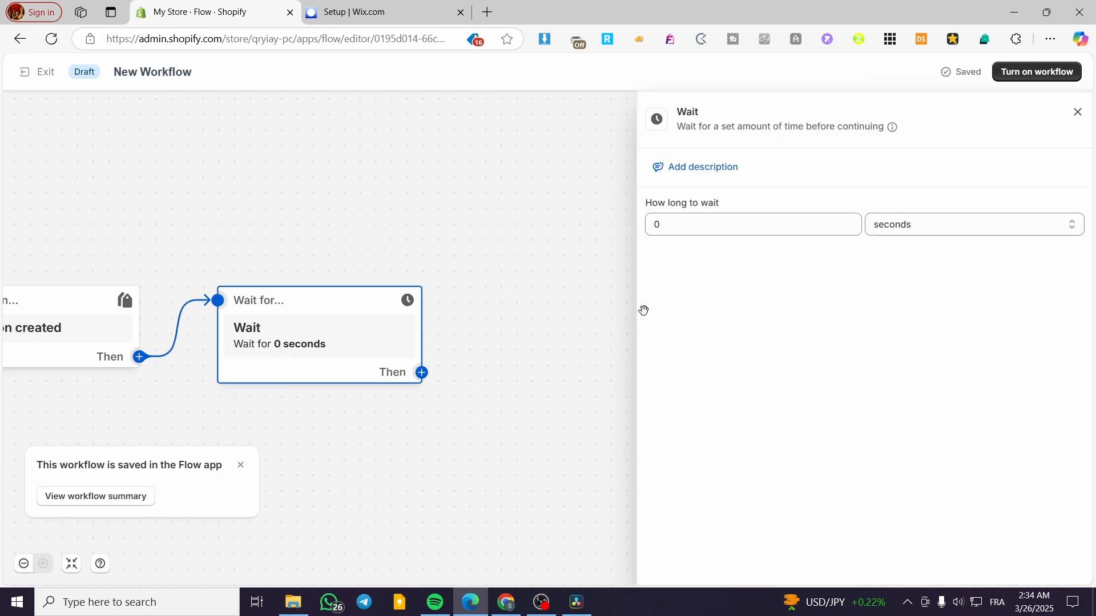
Set the Wait action's duration to 30 minutes and move its block higher on the canvas.
{"action": "left_click", "coordinate": [926, 231]}
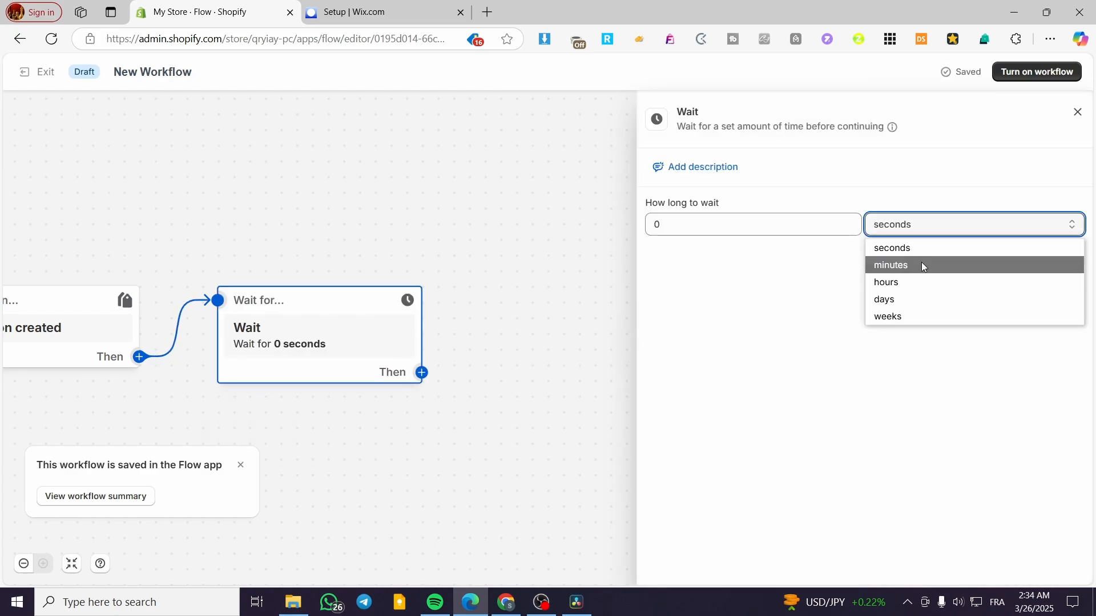
{"action": "left_click", "coordinate": [916, 266]}
{"action": "left_click_drag", "start_coordinate": [666, 227], "coordinate": [598, 228]}
{"action": "type", "text": "30"}
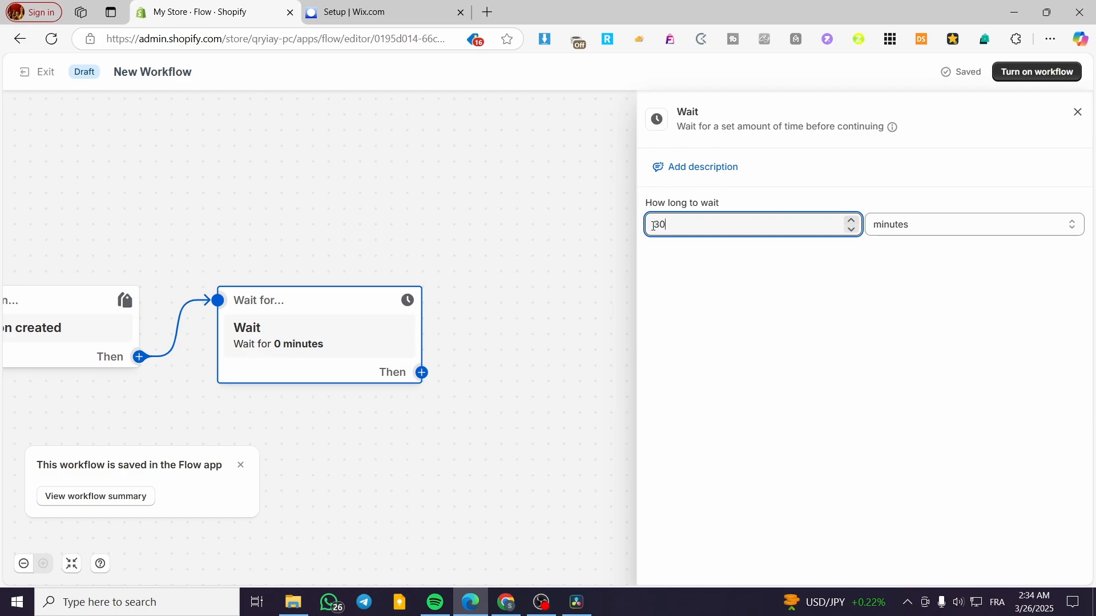
{"action": "left_click", "coordinate": [599, 227]}
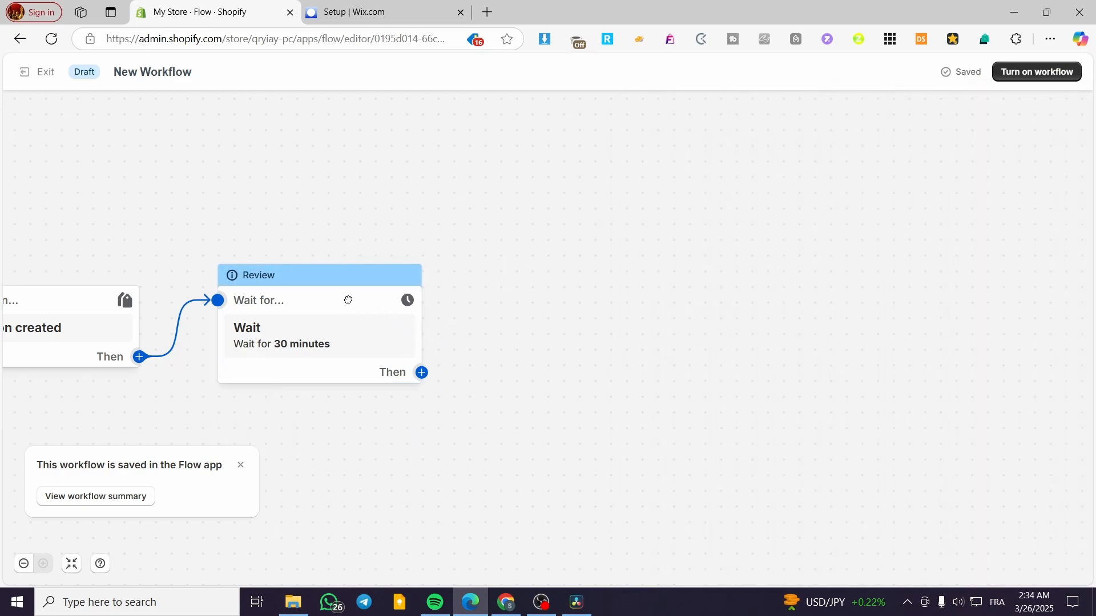
{"action": "left_click_drag", "start_coordinate": [347, 299], "coordinate": [375, 190]}
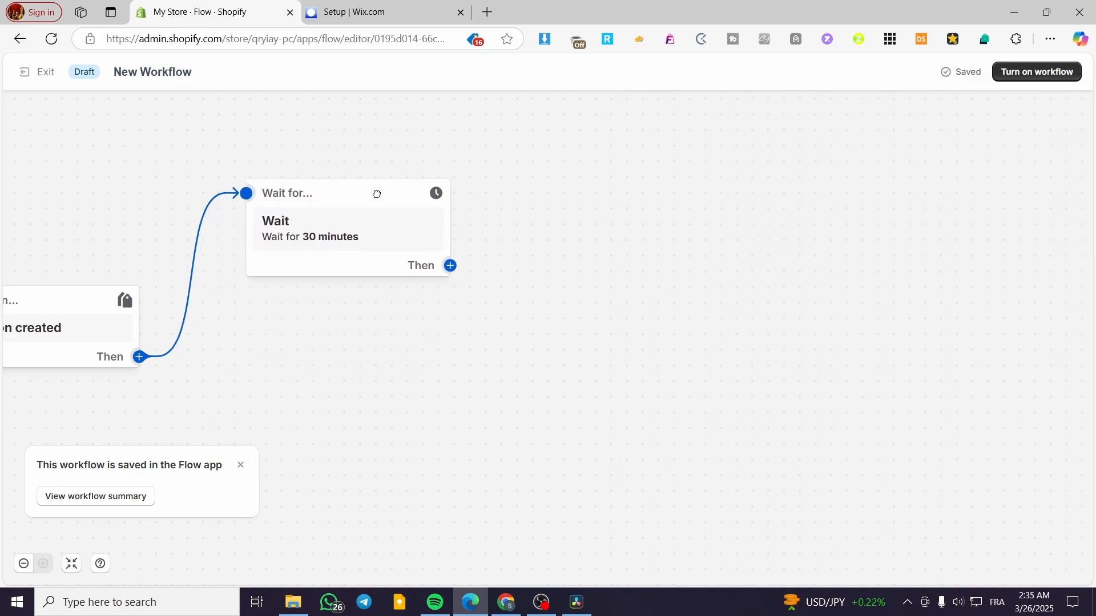
Add Email's Send marketing email action after the wait and open its email template selection.
{"action": "left_click", "coordinate": [453, 263]}
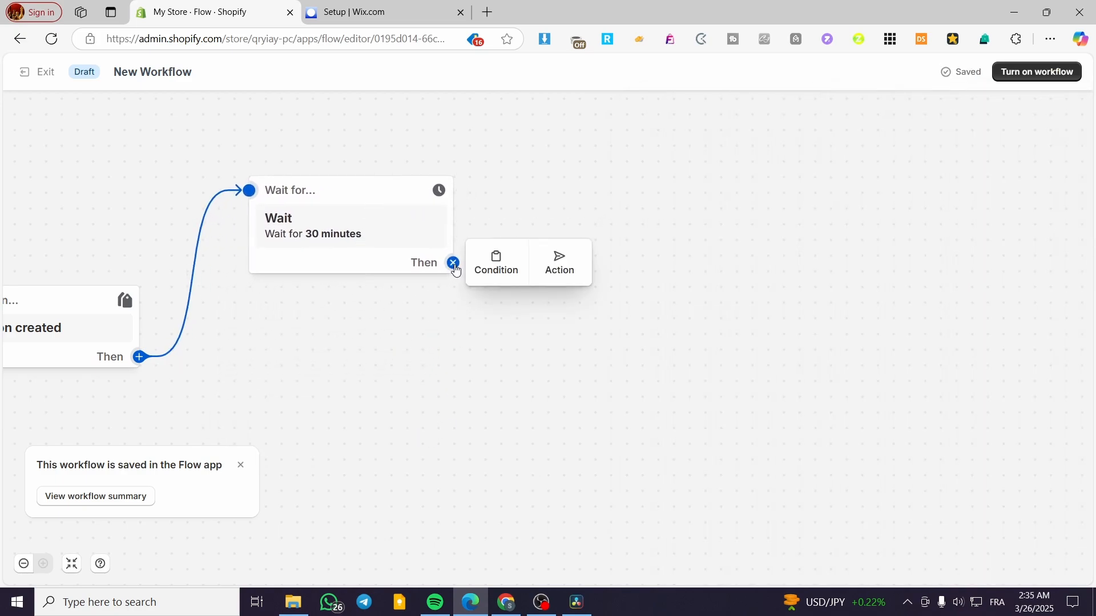
{"action": "left_click", "coordinate": [571, 262]}
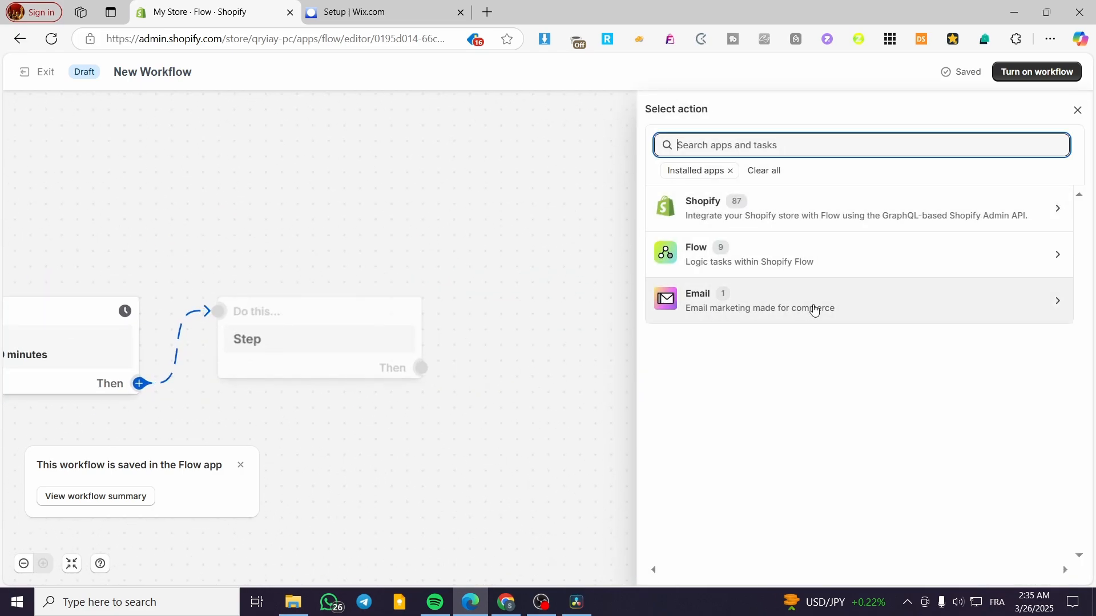
{"action": "left_click", "coordinate": [814, 310]}
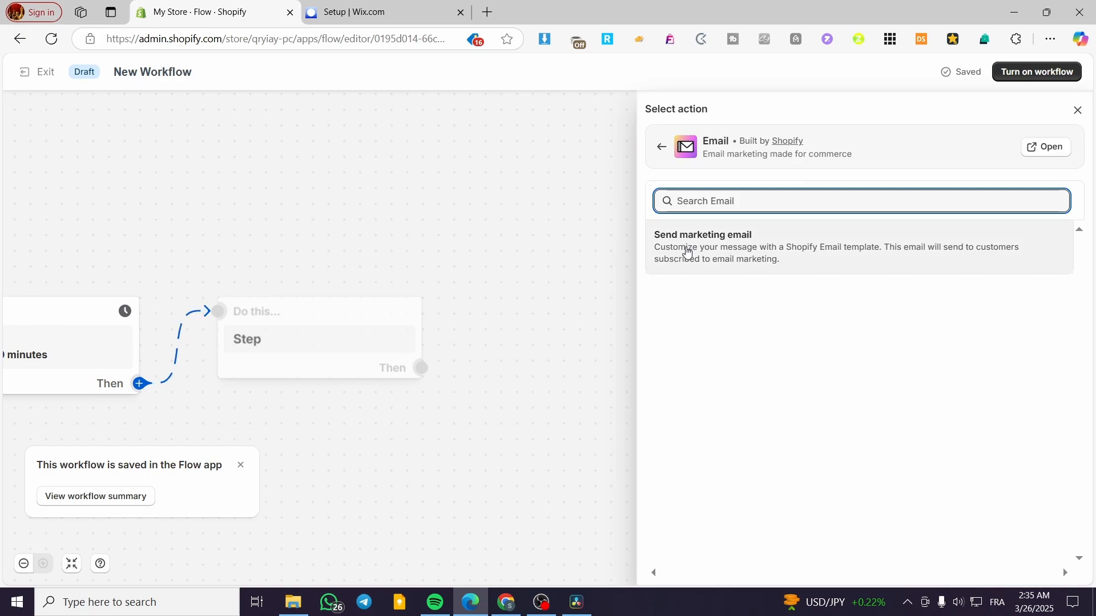
{"action": "left_click", "coordinate": [682, 253]}
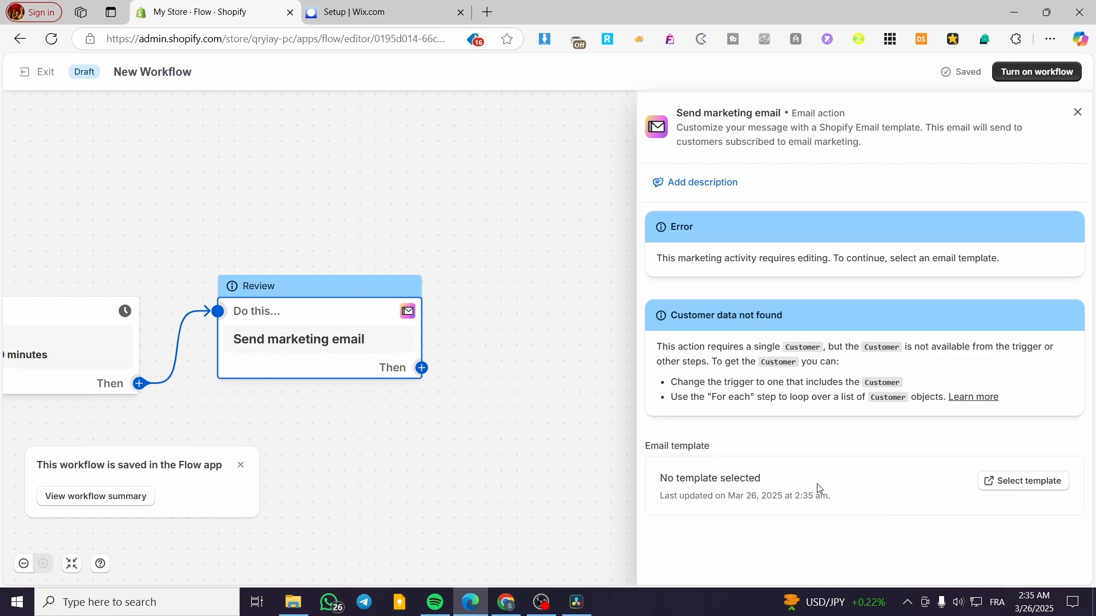
{"action": "left_click", "coordinate": [1040, 483]}
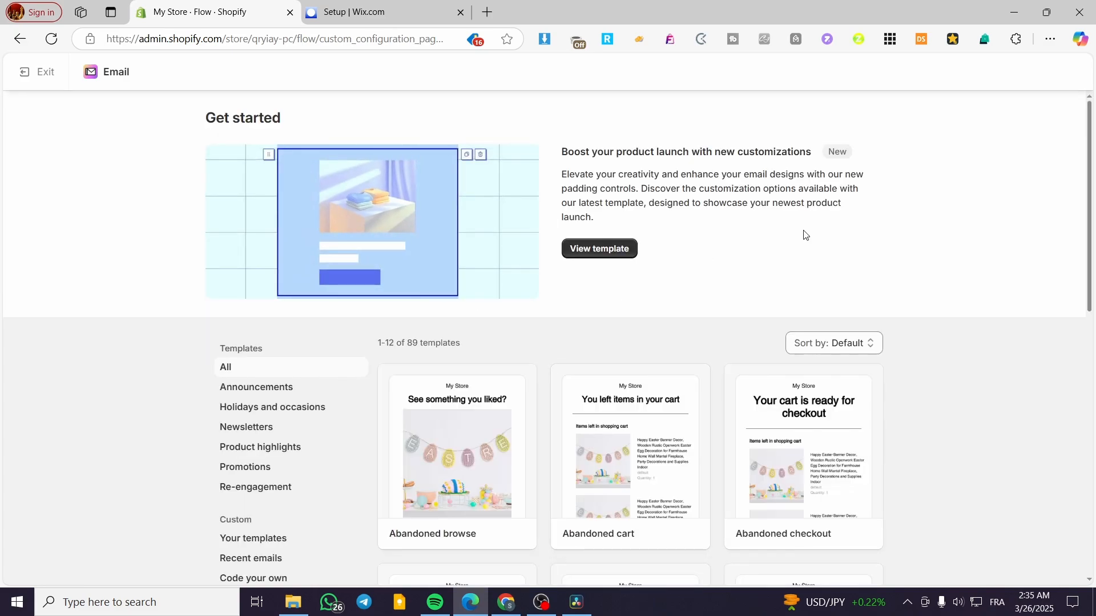
Look through the full list of email templates and the Promotions category for a suitable design.
{"action": "scroll", "coordinate": [560, 308], "scroll_direction": "down", "scroll_amount": 3}
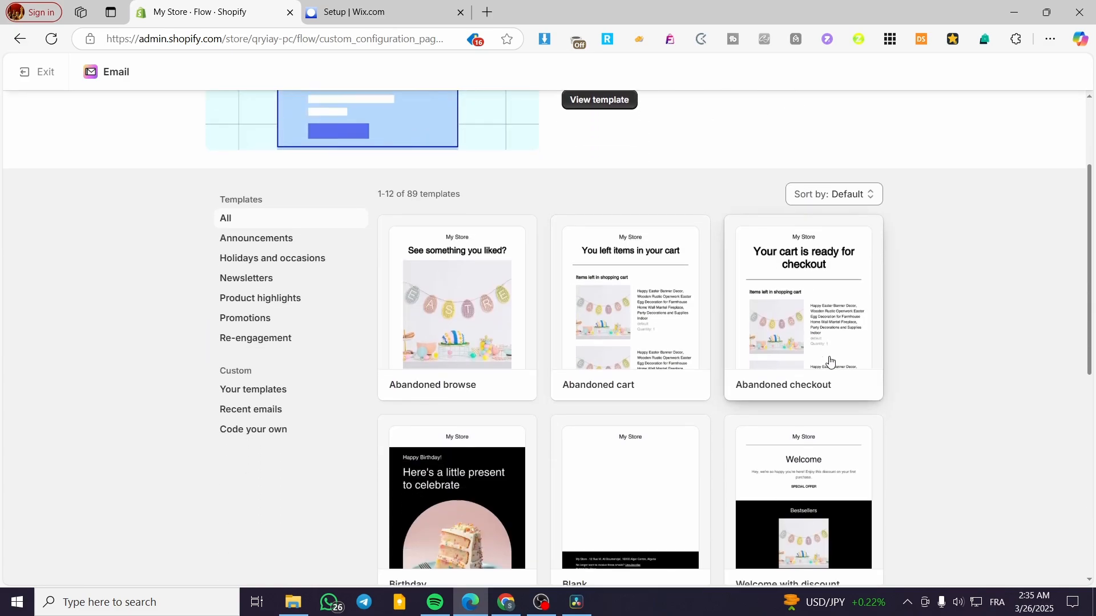
{"action": "scroll", "coordinate": [856, 365], "scroll_direction": "down", "scroll_amount": 3}
{"action": "scroll", "coordinate": [384, 313], "scroll_direction": "up", "scroll_amount": 2}
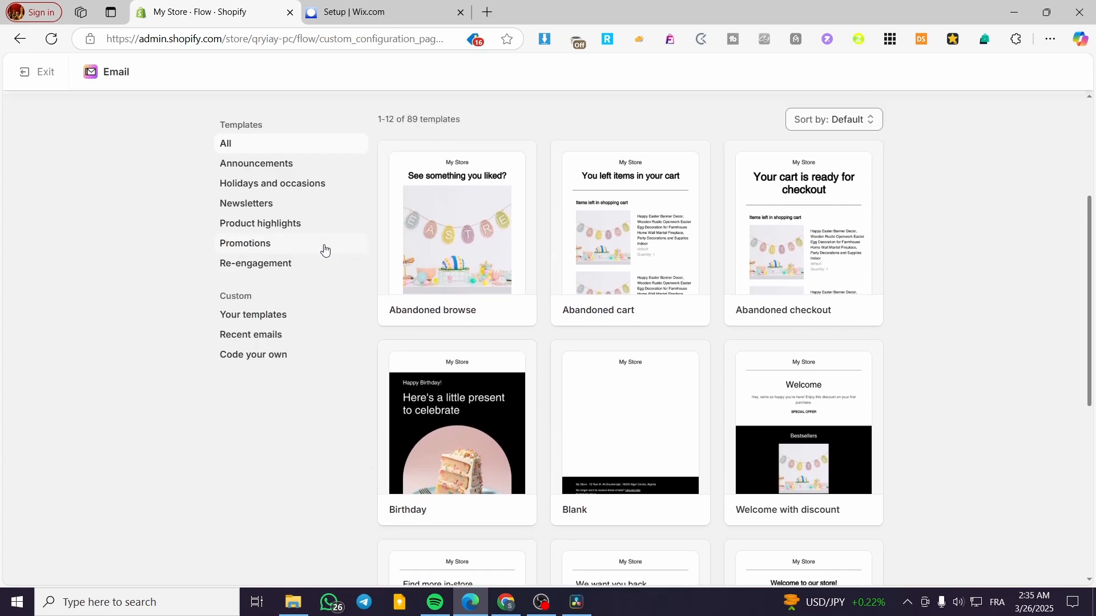
{"action": "left_click", "coordinate": [278, 260]}
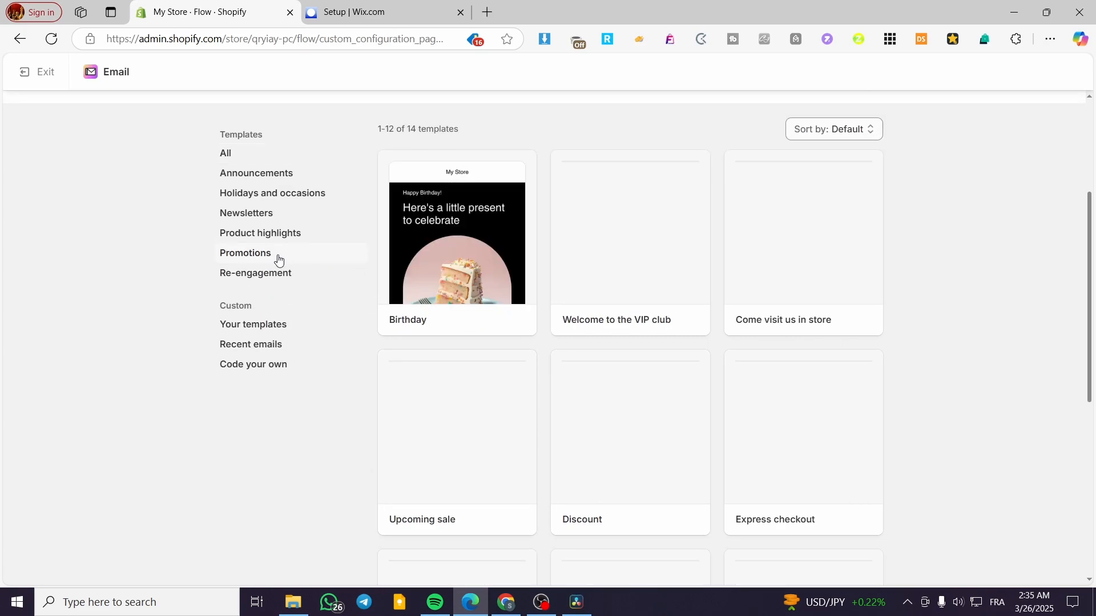
{"action": "scroll", "coordinate": [727, 278], "scroll_direction": "down", "scroll_amount": 5}
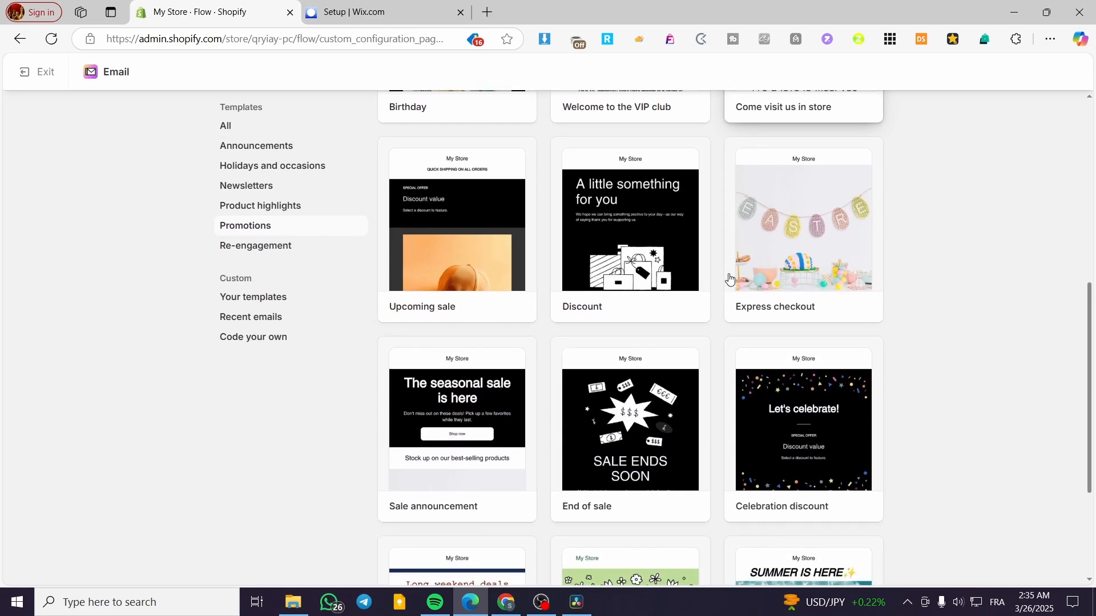
{"action": "scroll", "coordinate": [826, 301], "scroll_direction": "down", "scroll_amount": 1}
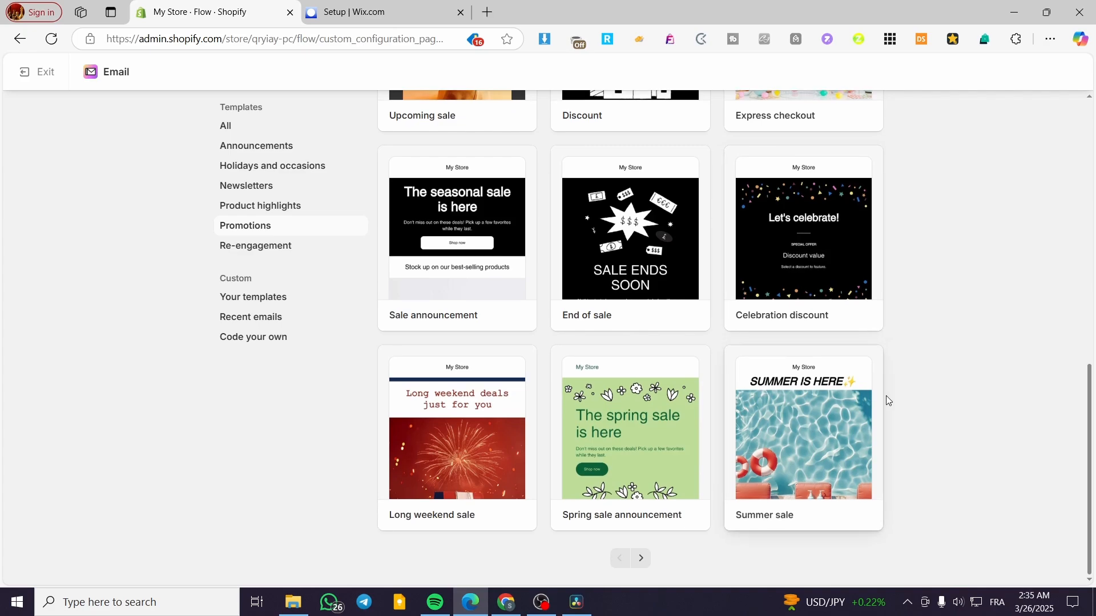
{"action": "scroll", "coordinate": [326, 360], "scroll_direction": "up", "scroll_amount": 8}
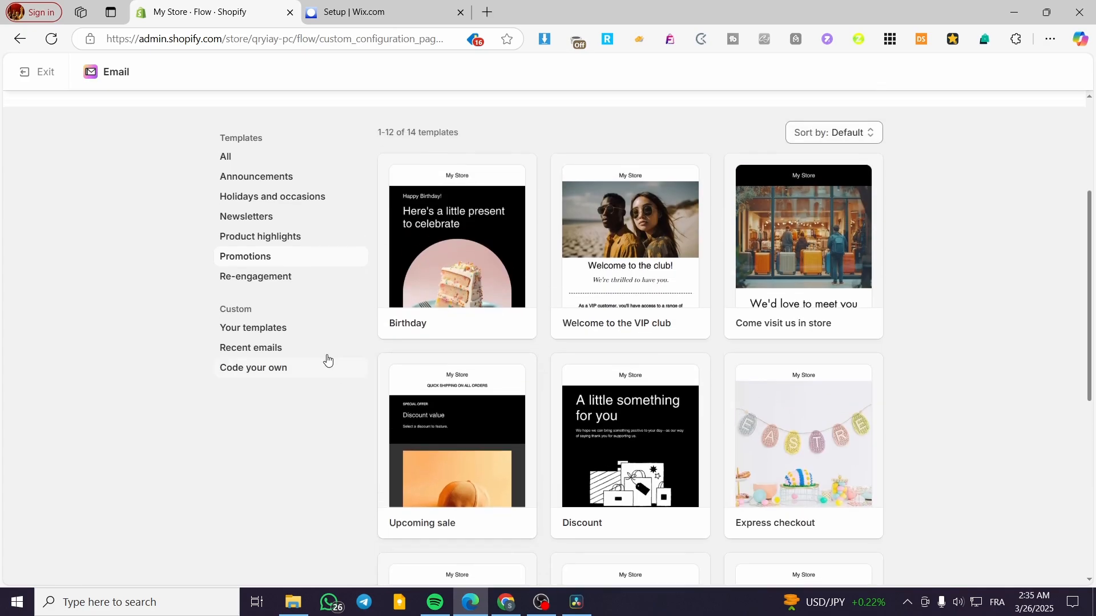
Choose the Online store template from the Announcements category for the marketing email.
{"action": "left_click", "coordinate": [258, 267]}
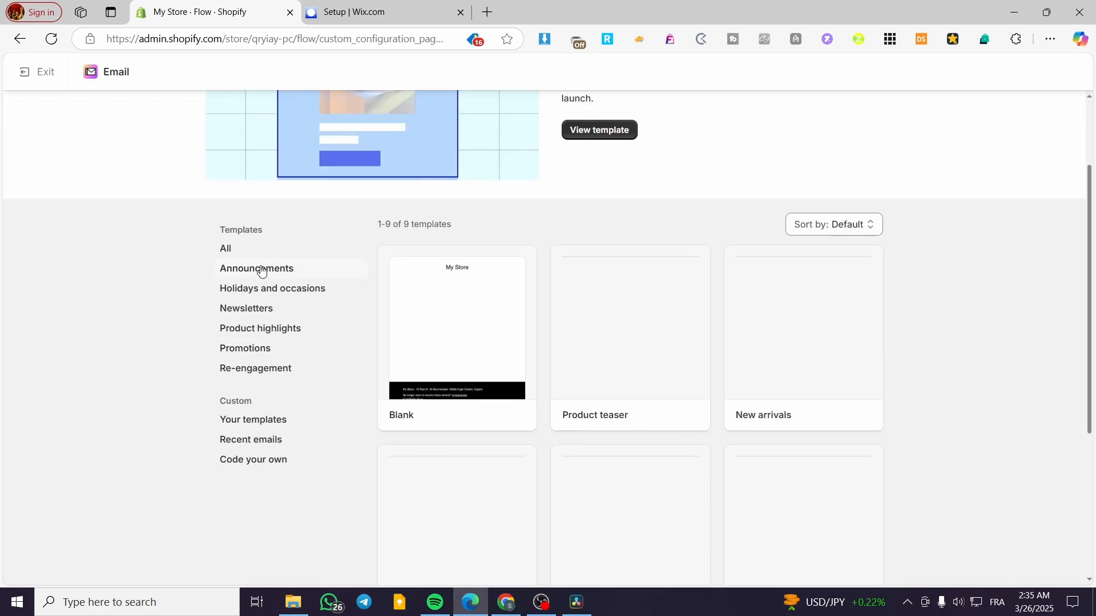
{"action": "scroll", "coordinate": [845, 345], "scroll_direction": "down", "scroll_amount": 2}
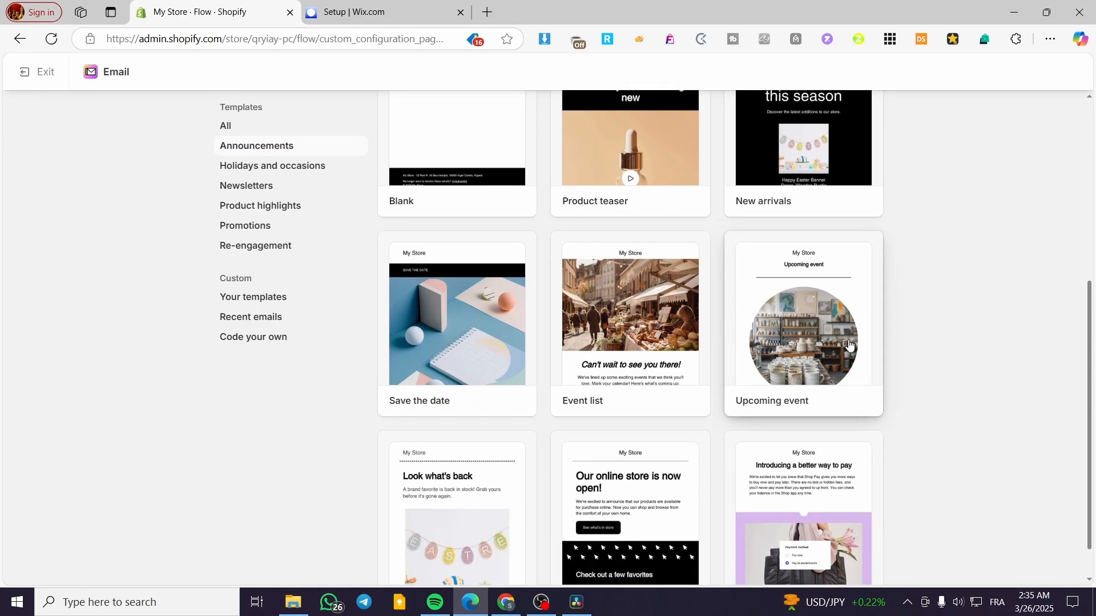
{"action": "scroll", "coordinate": [841, 341], "scroll_direction": "down", "scroll_amount": 1}
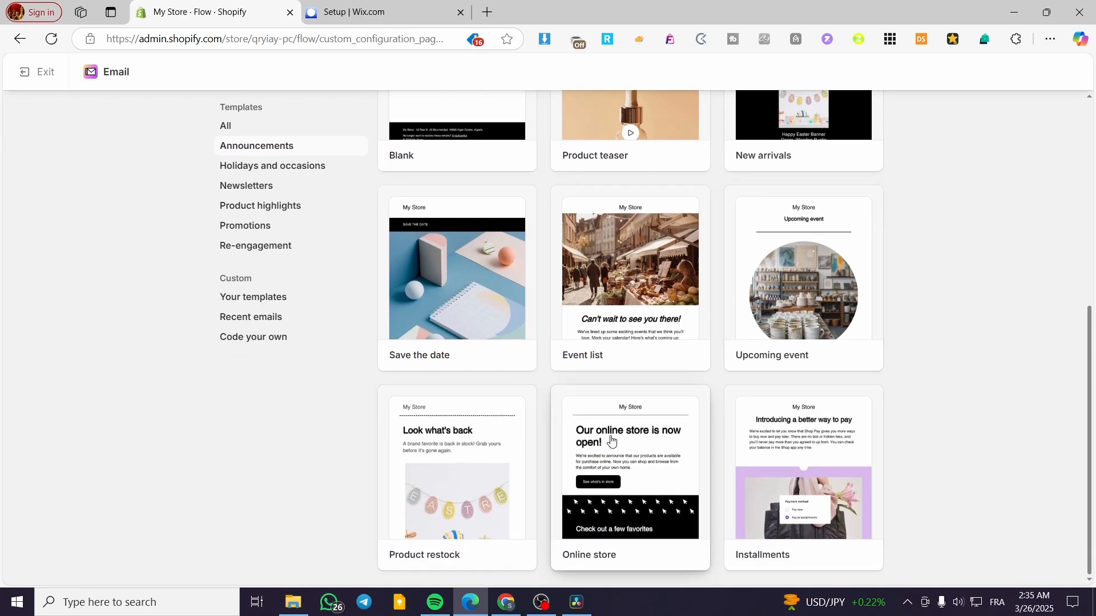
{"action": "left_click", "coordinate": [611, 444]}
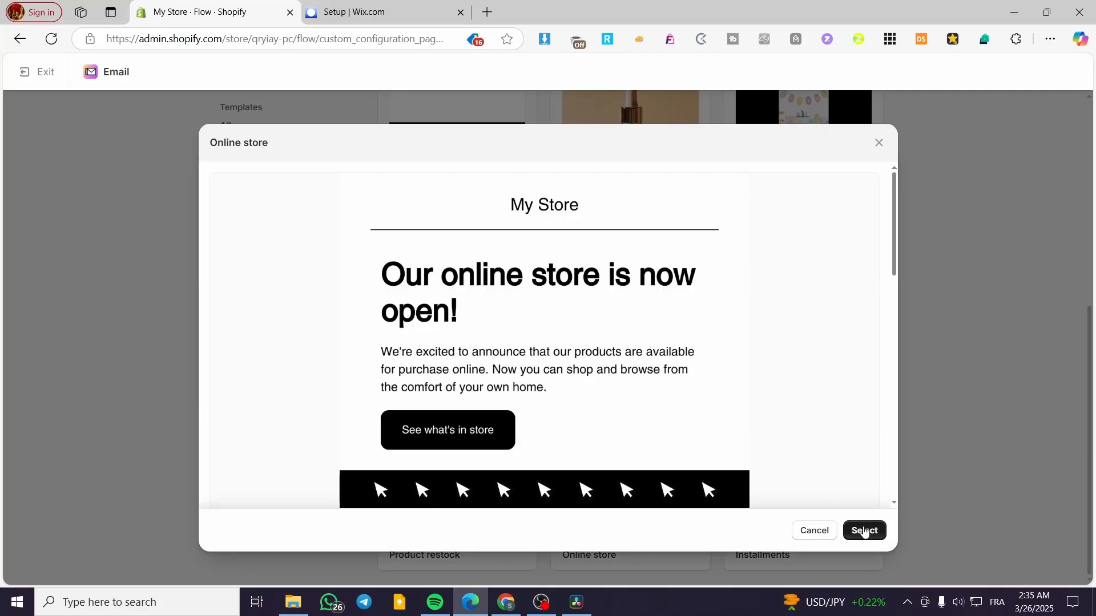
{"action": "left_click", "coordinate": [862, 530]}
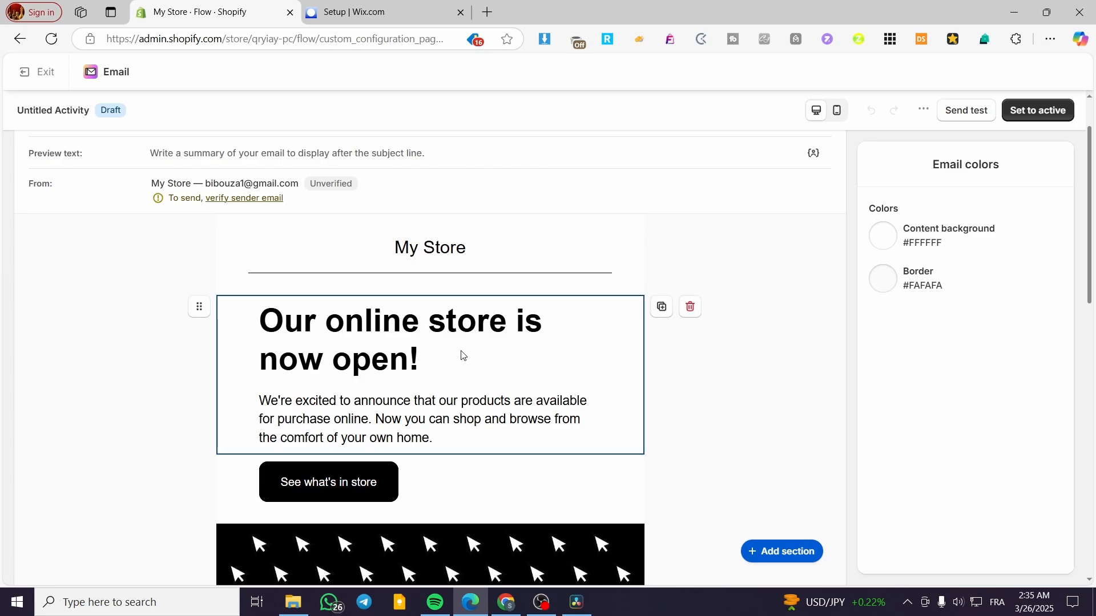
Replace "now open" in the email heading so it reads "Our online store is Having a new Collection!".
{"action": "left_click", "coordinate": [432, 359]}
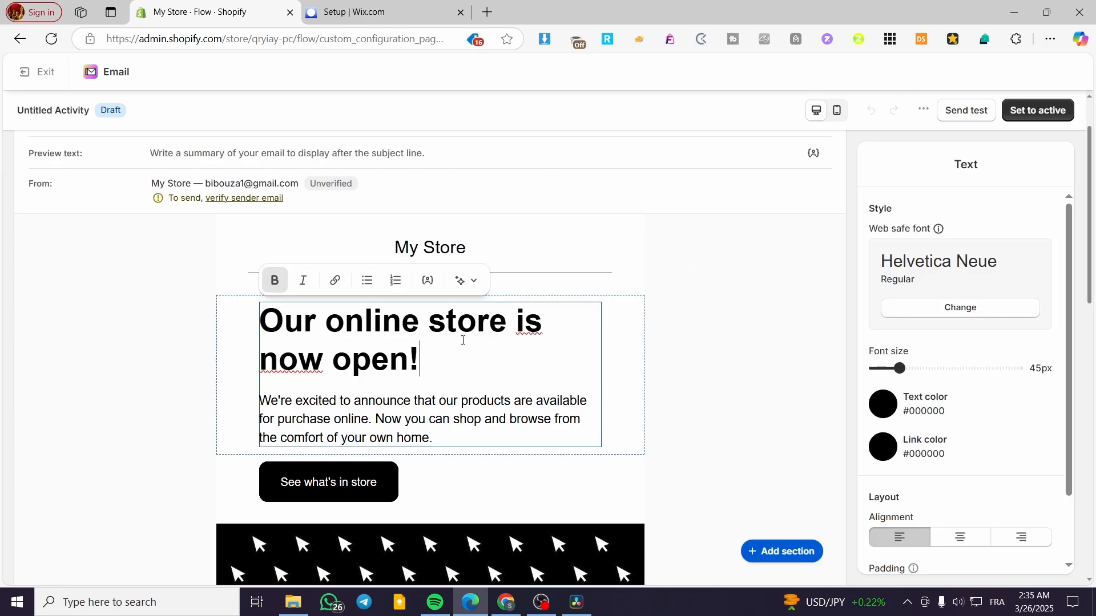
{"action": "left_click_drag", "start_coordinate": [409, 360], "coordinate": [270, 345]}
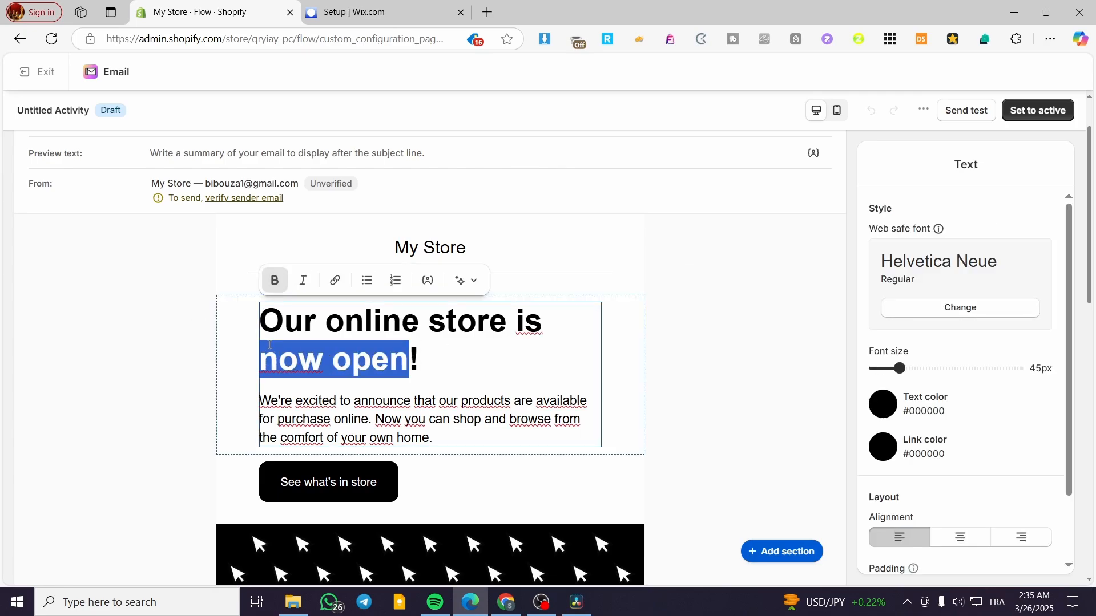
{"action": "type", "text": "Ha"}
{"action": "type", "text": "ving a "}
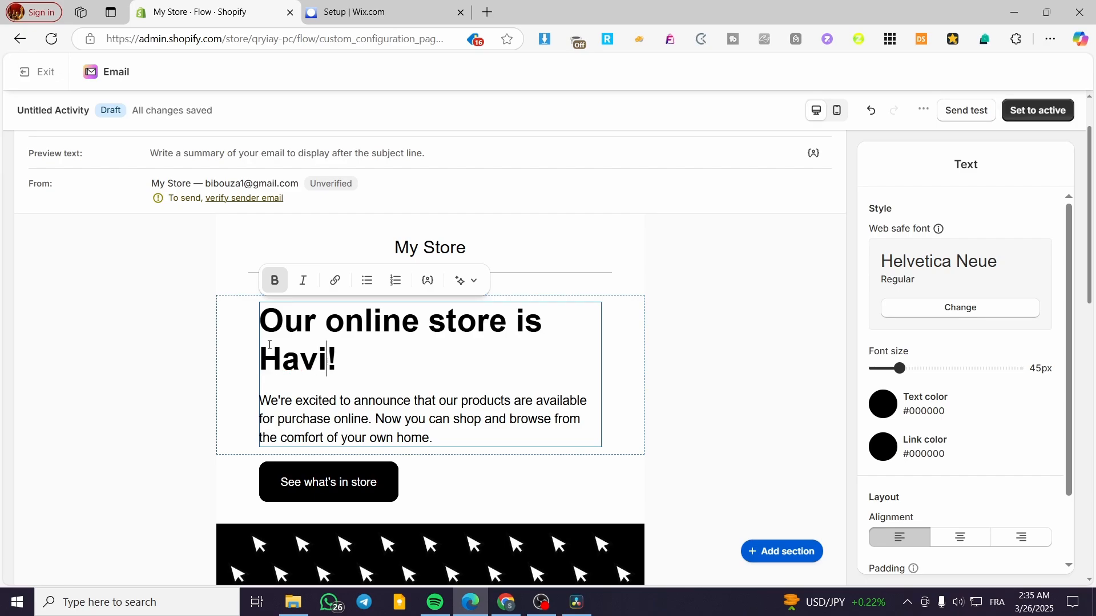
{"action": "type", "text": "new Colle"}
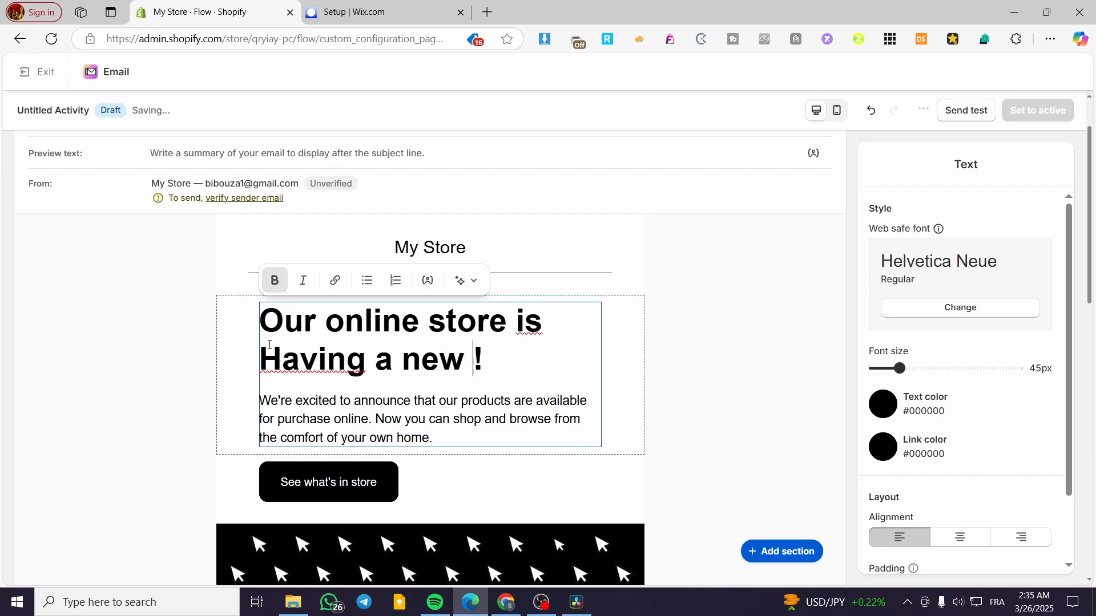
{"action": "type", "text": "ction"}
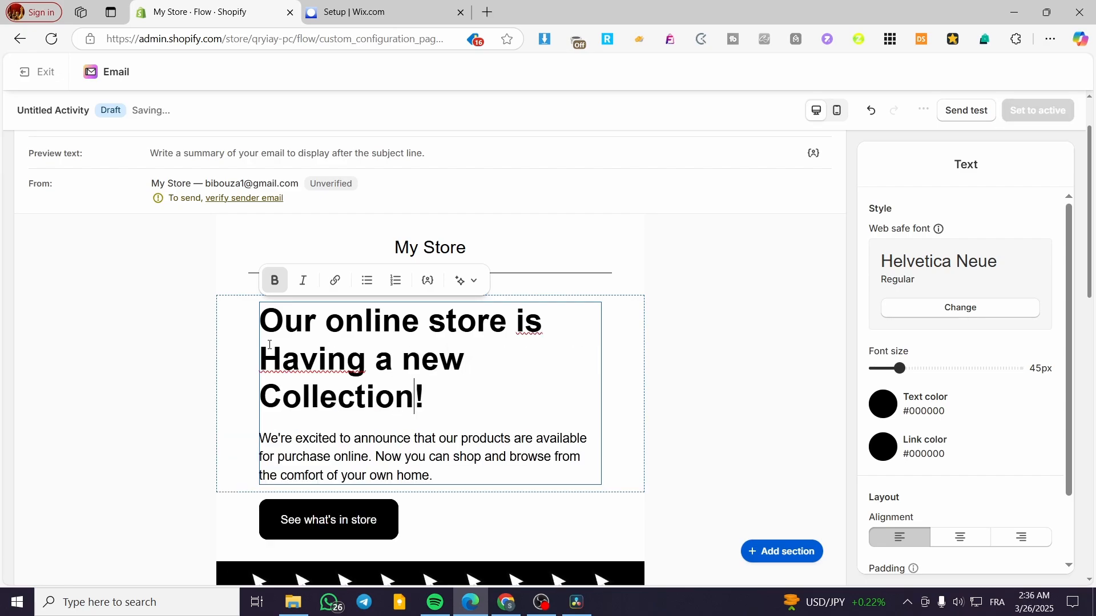
Insert "new" before "products" in the paragraph below the heading.
{"action": "left_click", "coordinate": [521, 441]}
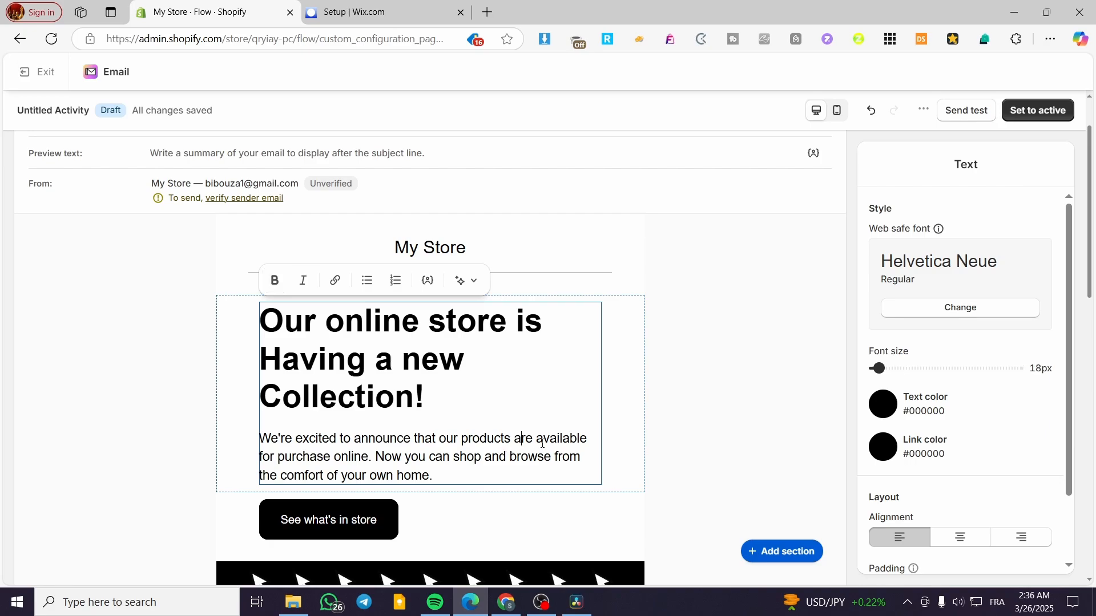
{"action": "type", "text": "new"}
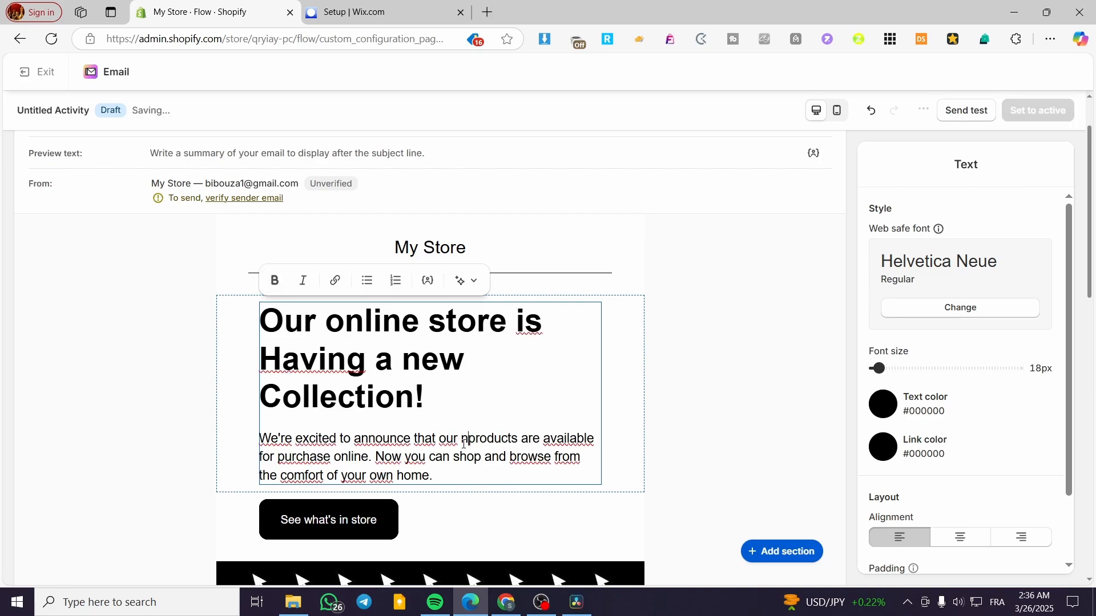
{"action": "left_click", "coordinate": [692, 366]}
{"action": "scroll", "coordinate": [481, 314], "scroll_direction": "down", "scroll_amount": 2}
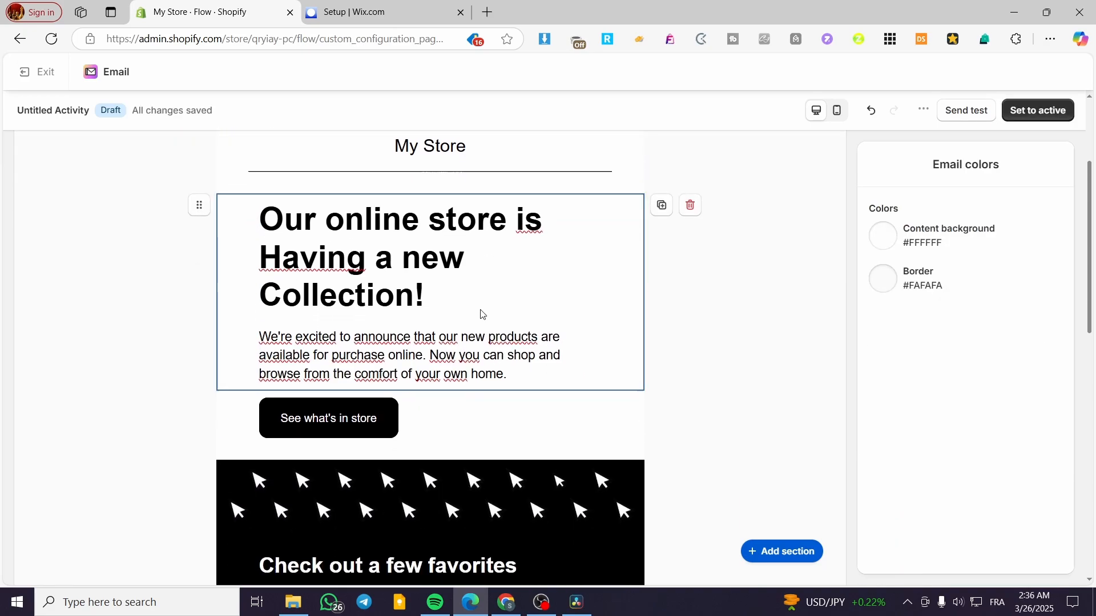
{"action": "scroll", "coordinate": [516, 228], "scroll_direction": "up", "scroll_amount": 1}
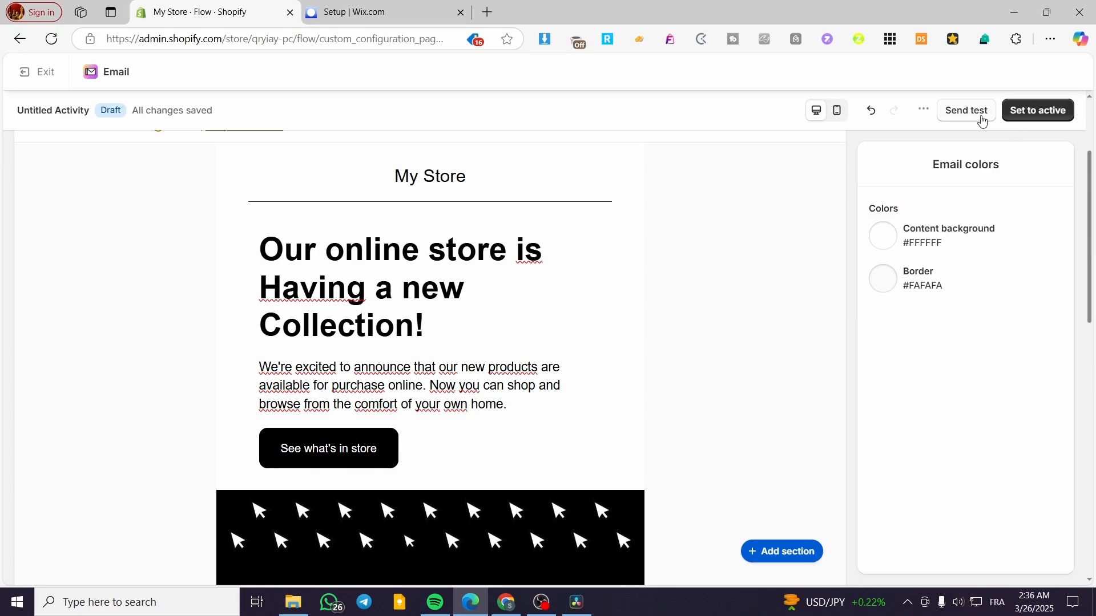
Add a Multicolumn section above the heading and link column one's image to All collections.
{"action": "left_click", "coordinate": [430, 225]}
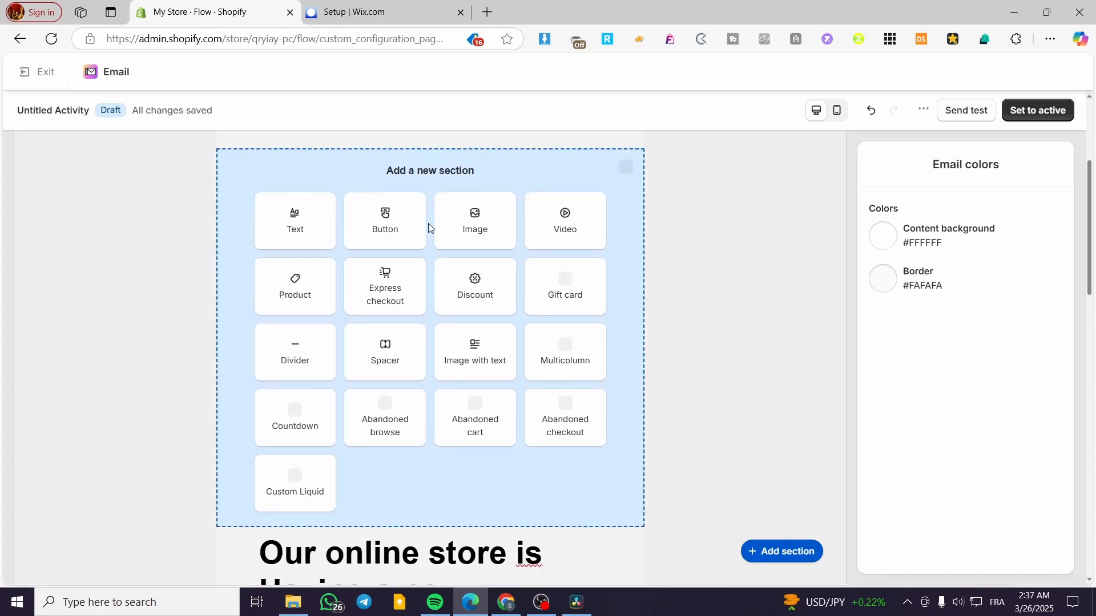
{"action": "left_click", "coordinate": [586, 363]}
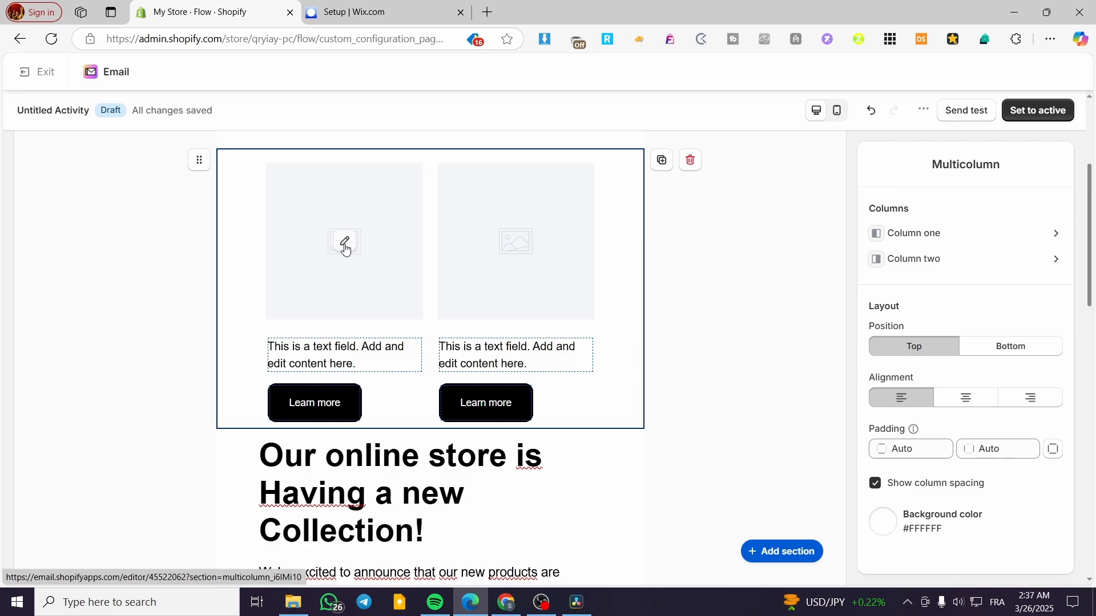
{"action": "left_click", "coordinate": [939, 234]}
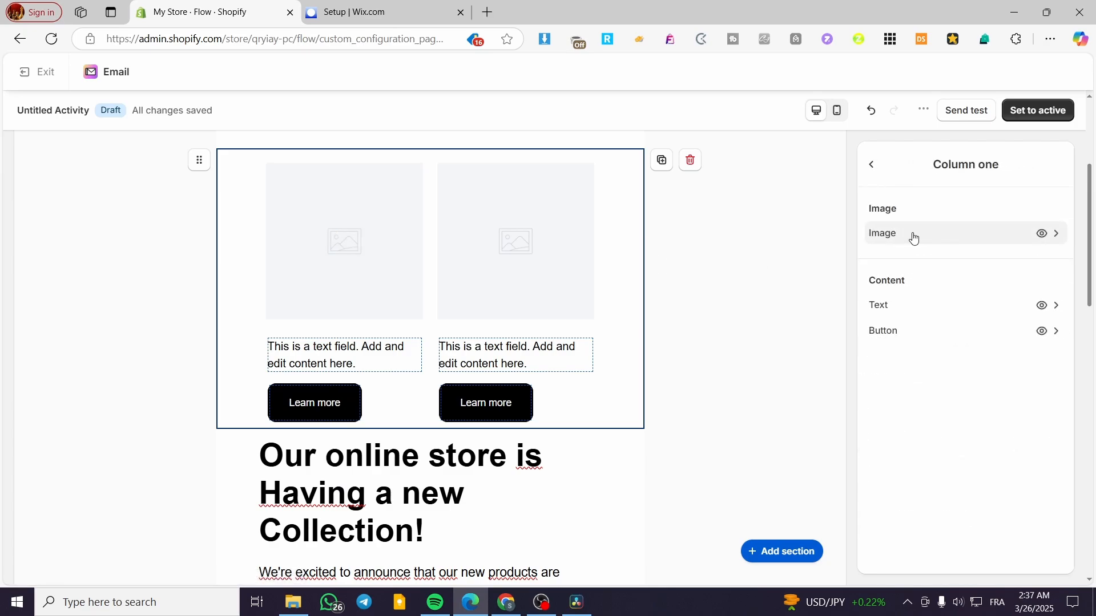
{"action": "left_click", "coordinate": [913, 238]}
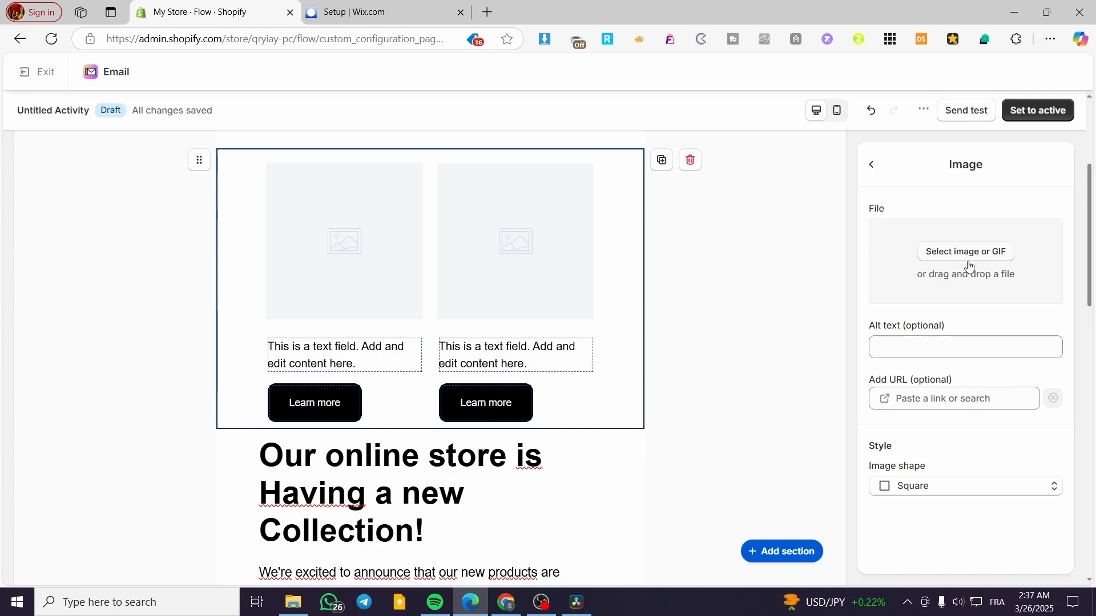
{"action": "left_click", "coordinate": [953, 403]}
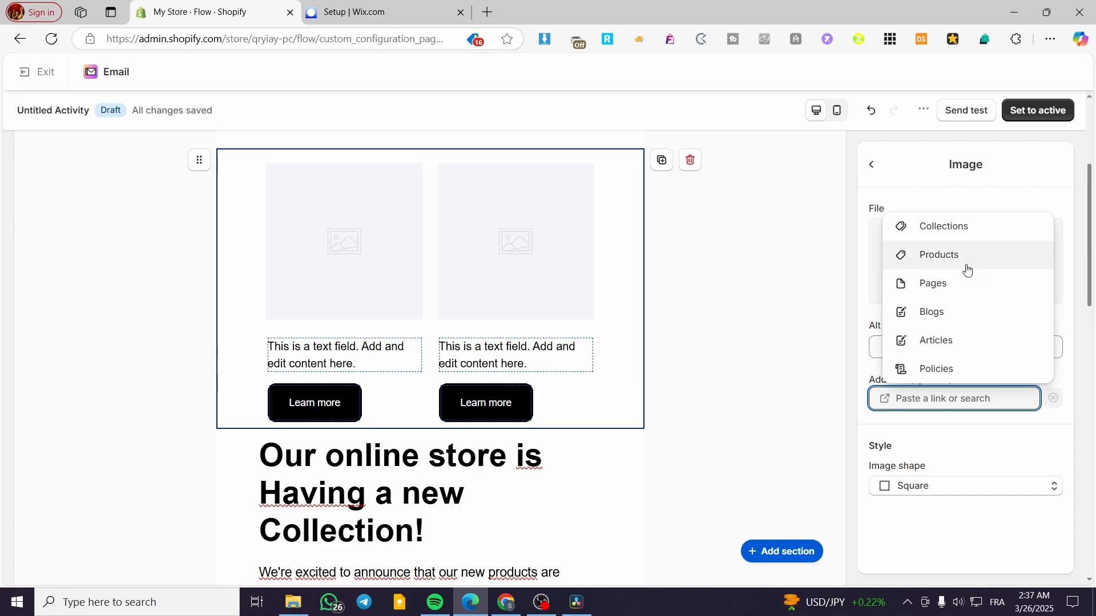
{"action": "left_click", "coordinate": [991, 231]}
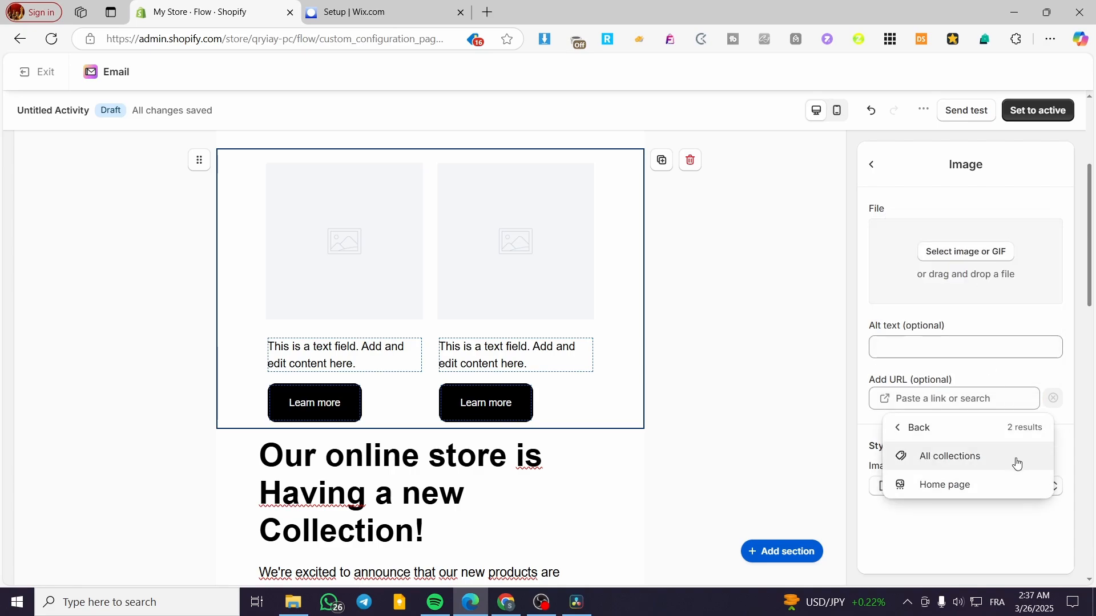
{"action": "left_click", "coordinate": [998, 461]}
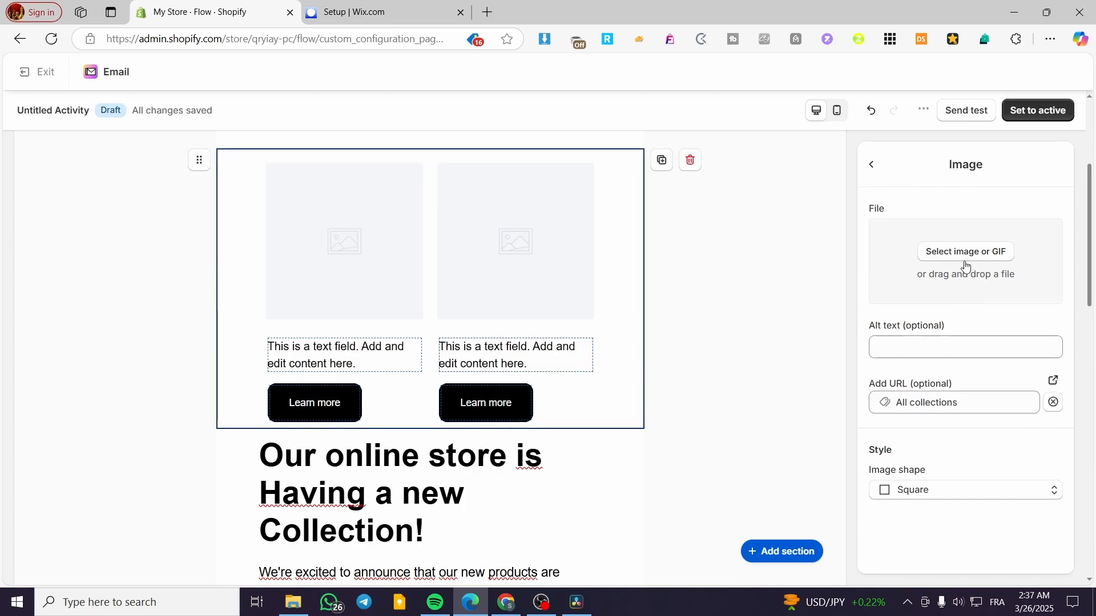
{"action": "left_click", "coordinate": [873, 167]}
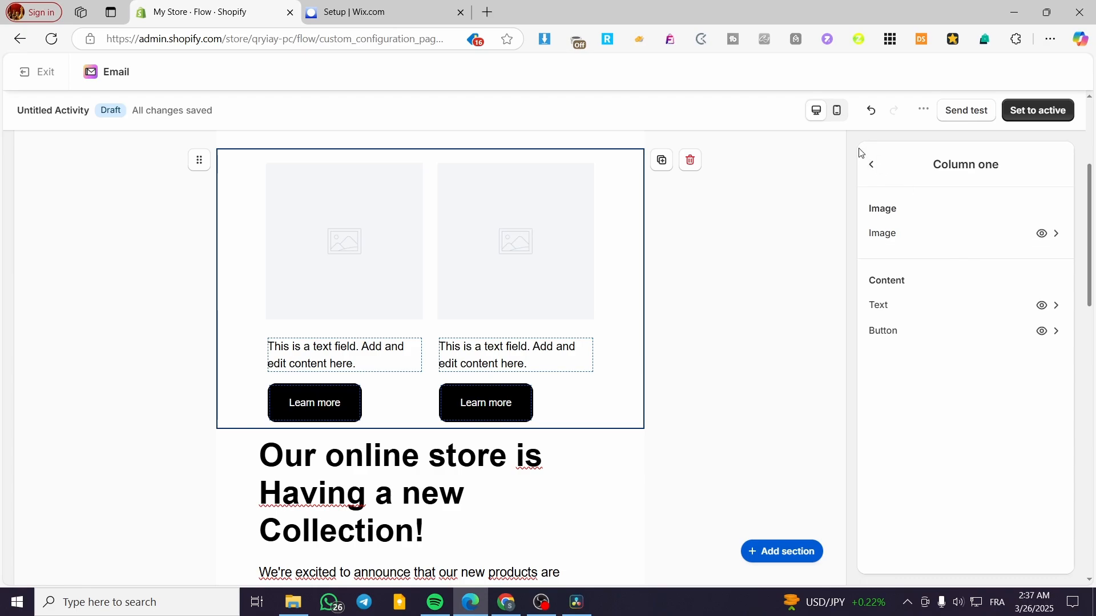
Link the image in column two of the Multicolumn section to the Home page.
{"action": "left_click", "coordinate": [872, 165]}
{"action": "left_click", "coordinate": [966, 260]}
{"action": "left_click", "coordinate": [947, 237]}
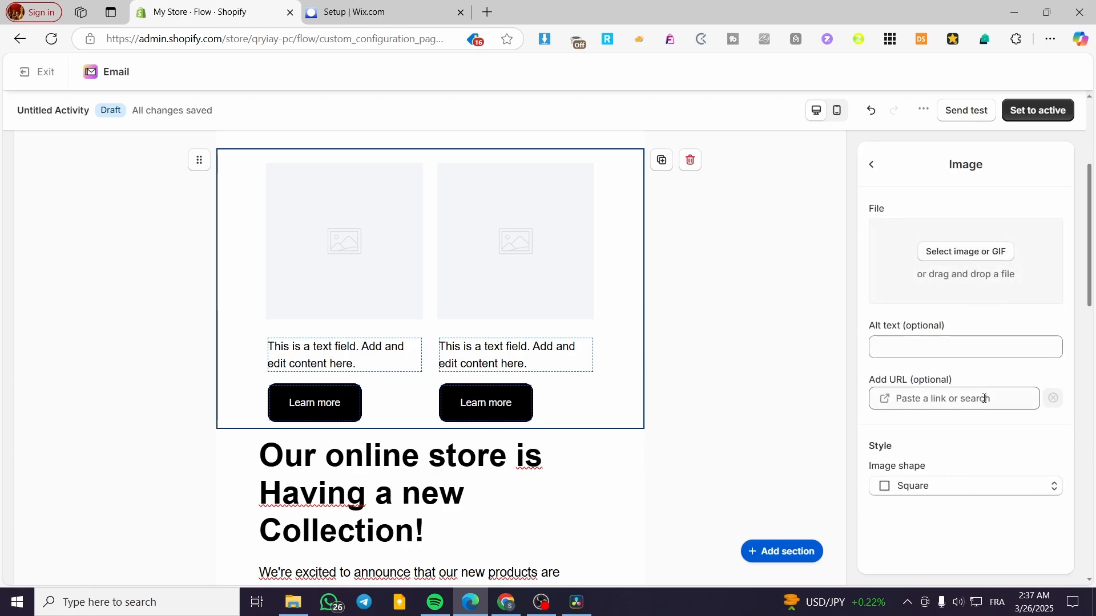
{"action": "left_click", "coordinate": [915, 398]}
{"action": "left_click", "coordinate": [965, 229]}
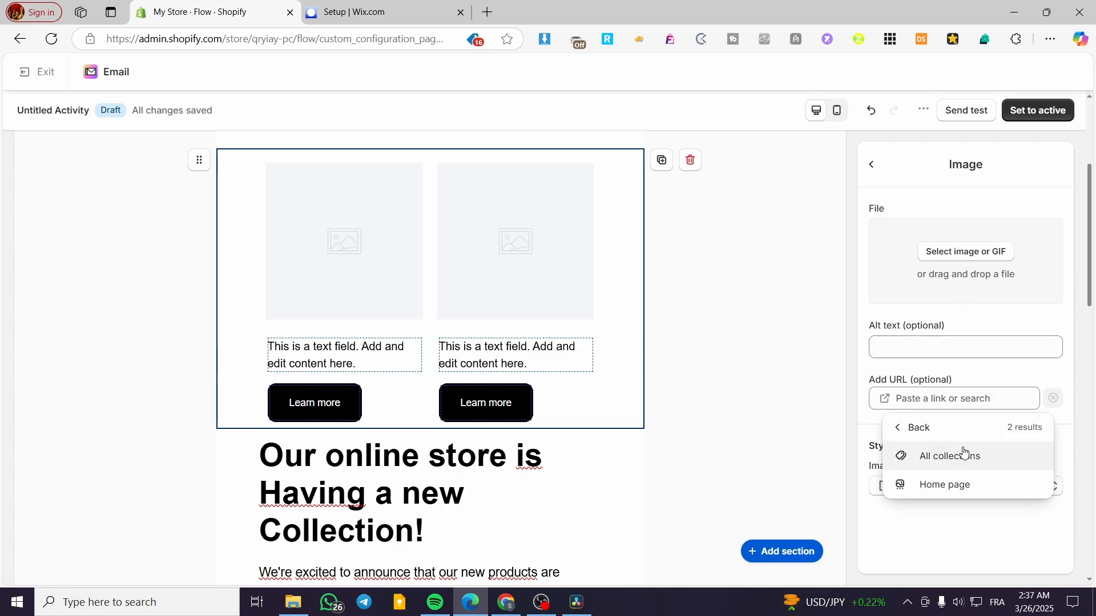
{"action": "left_click", "coordinate": [962, 458]}
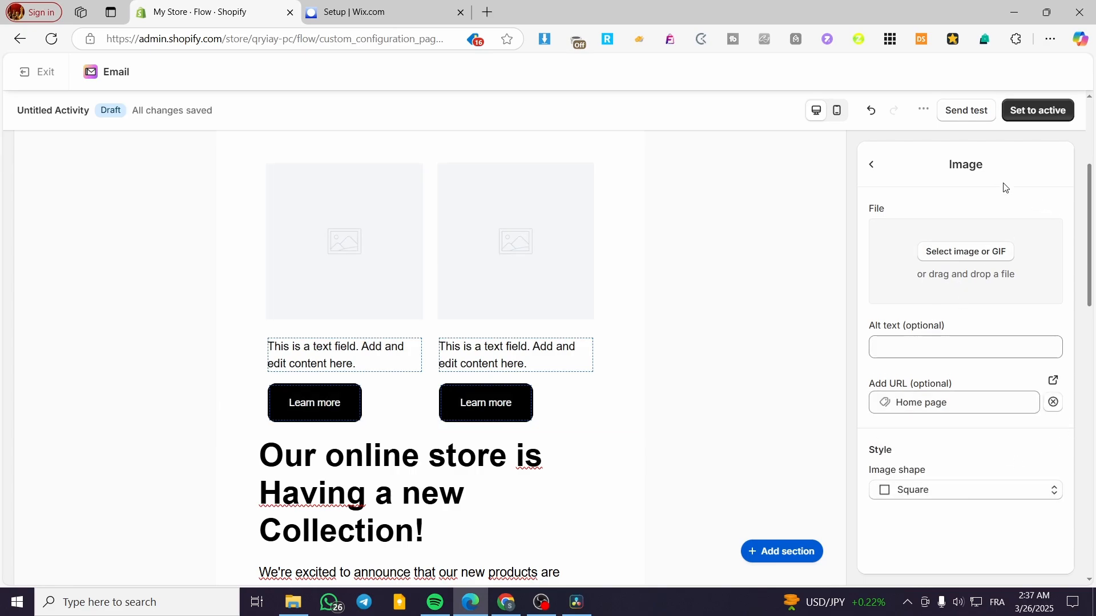
{"action": "left_click", "coordinate": [873, 178]}
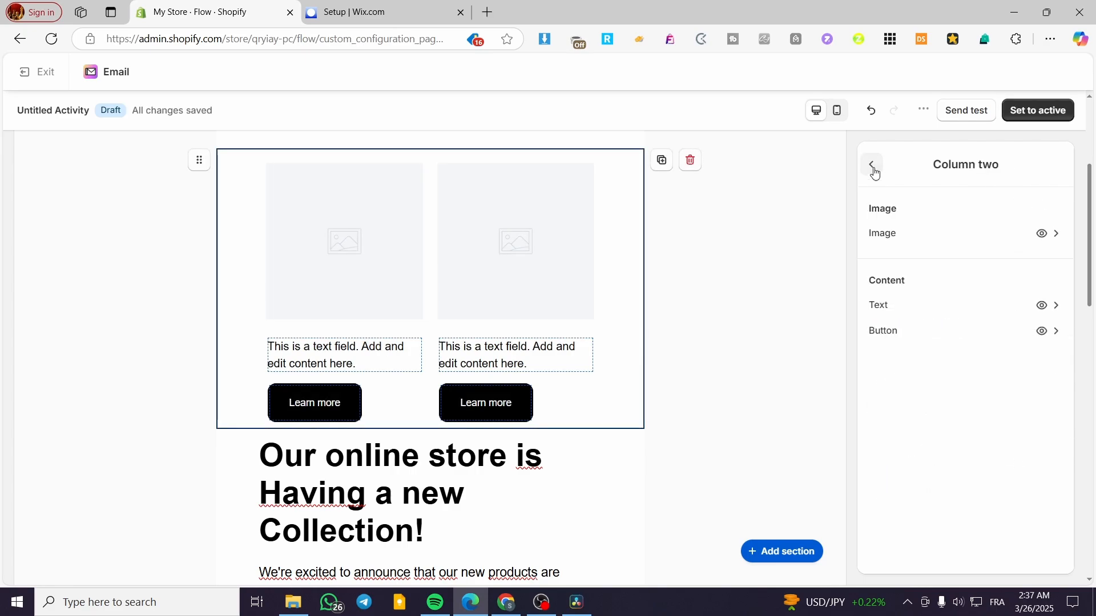
{"action": "left_click", "coordinate": [874, 168]}
Move the Multicolumn section below the heading and intro text, directly above the "See what's in store" button.
{"action": "scroll", "coordinate": [452, 496], "scroll_direction": "down", "scroll_amount": 9}
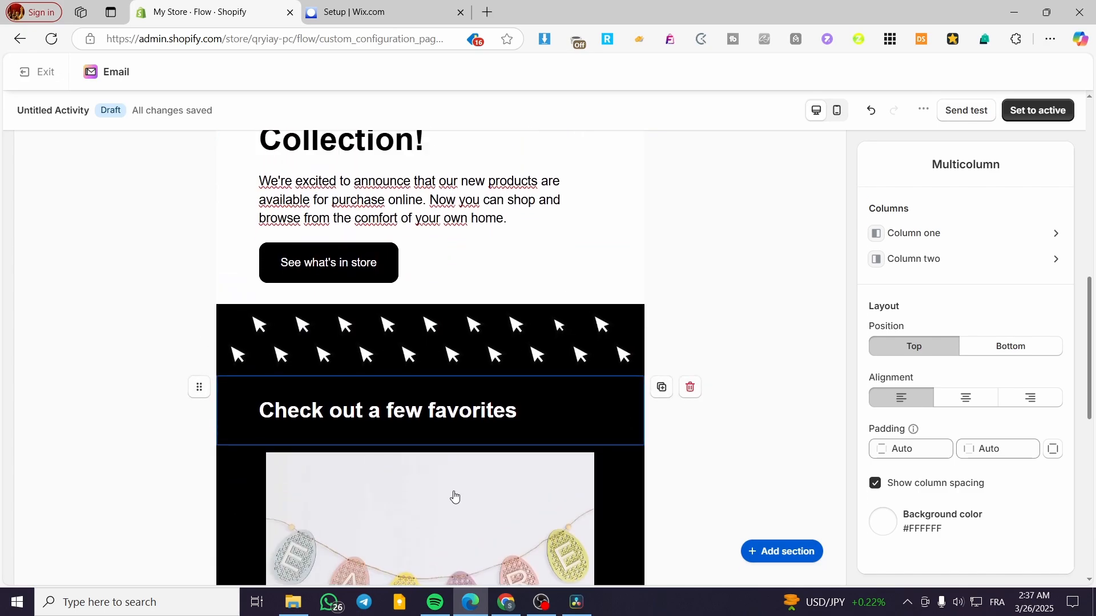
{"action": "scroll", "coordinate": [461, 486], "scroll_direction": "down", "scroll_amount": 4}
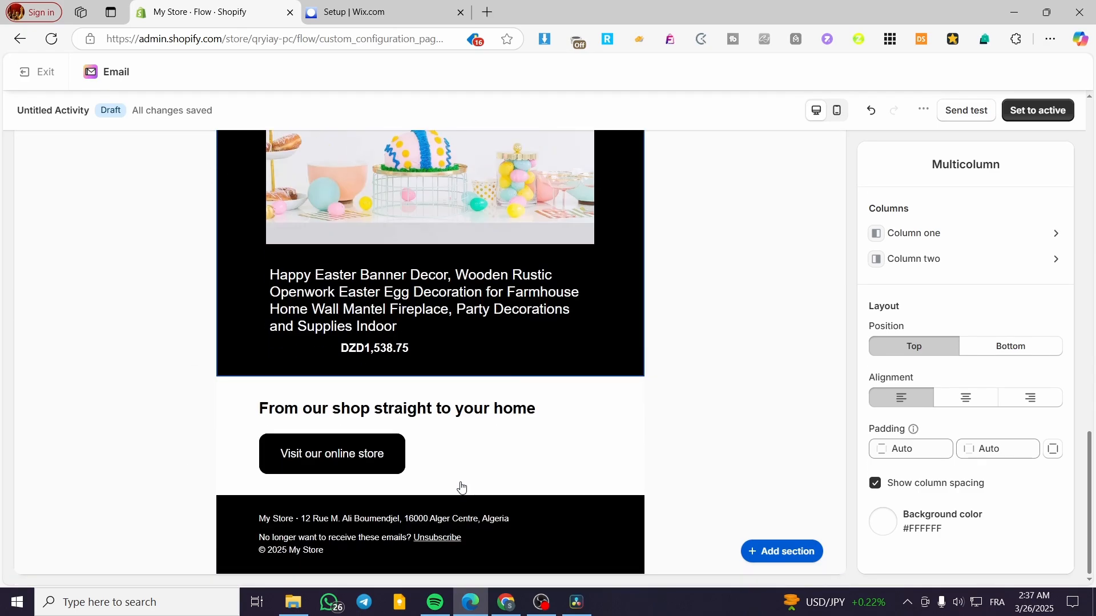
{"action": "scroll", "coordinate": [462, 486], "scroll_direction": "up", "scroll_amount": 12}
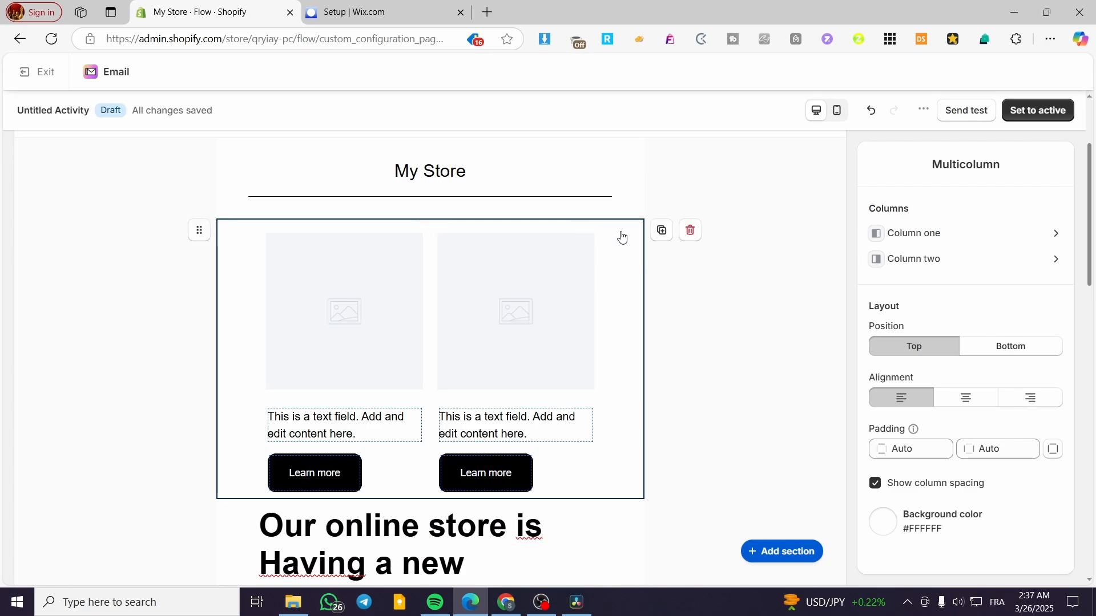
{"action": "left_click_drag", "start_coordinate": [197, 234], "coordinate": [253, 365]}
{"action": "scroll", "coordinate": [626, 379], "scroll_direction": "down", "scroll_amount": 7}
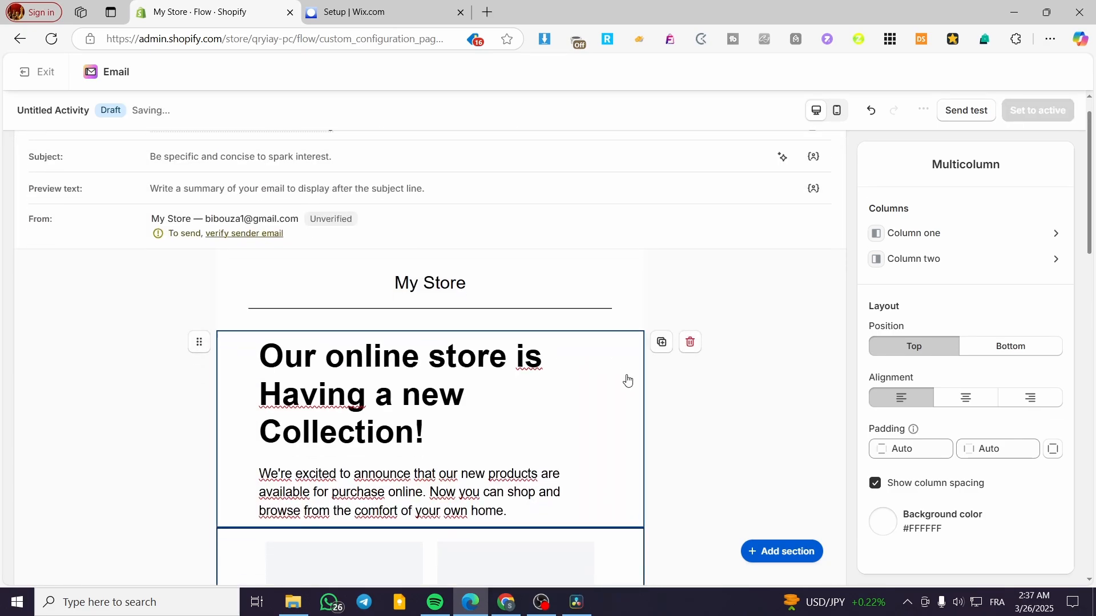
Set the Multicolumn section's background color to blue #0281BC.
{"action": "left_click", "coordinate": [695, 337]}
{"action": "left_click", "coordinate": [622, 335]}
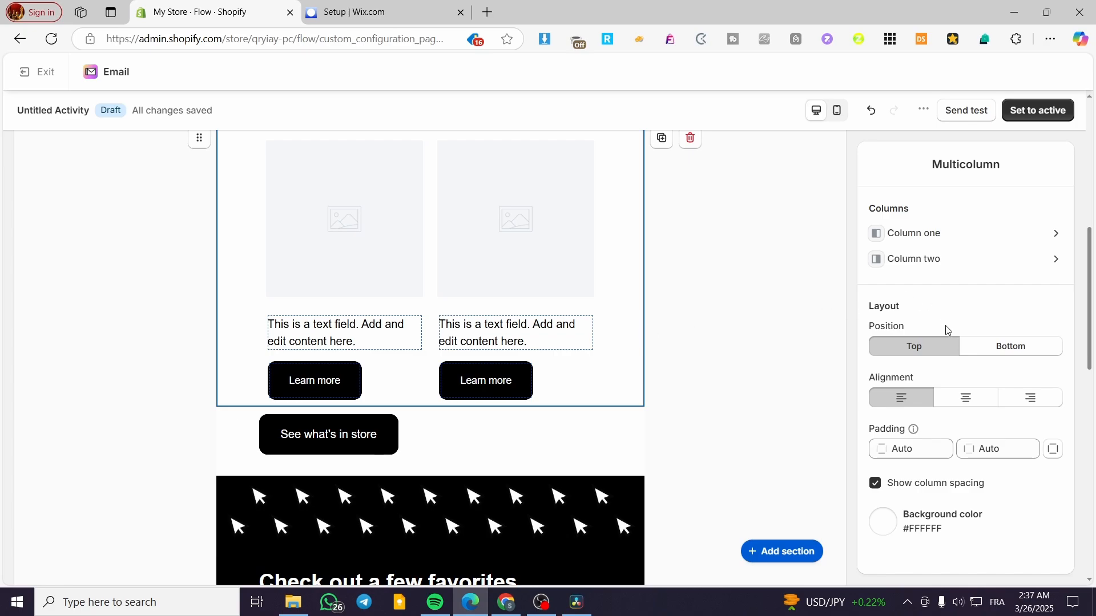
{"action": "left_click", "coordinate": [883, 522]}
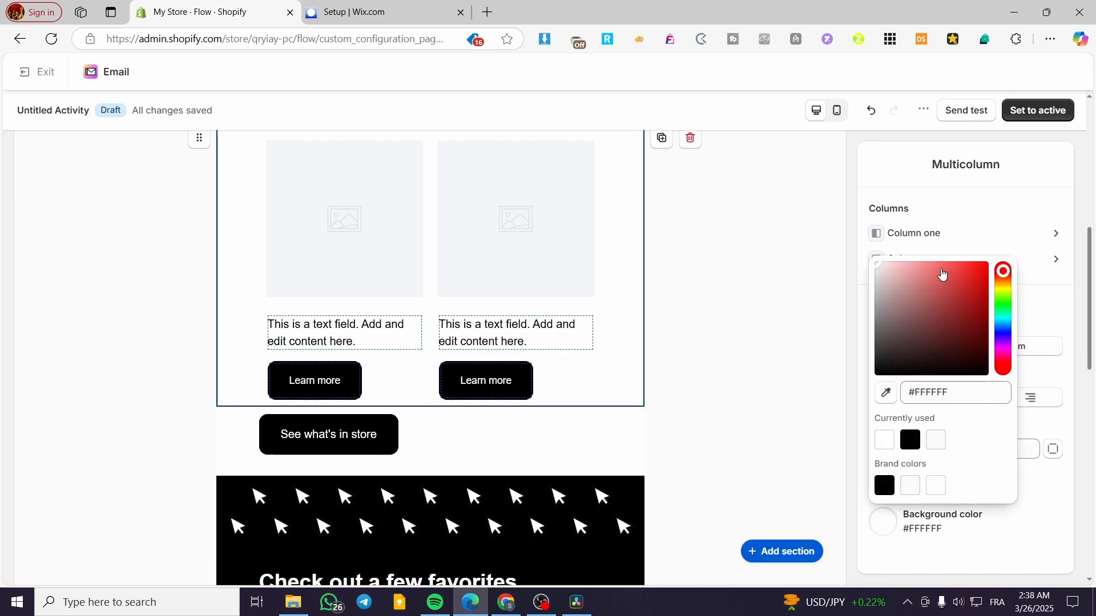
{"action": "left_click", "coordinate": [1009, 334]}
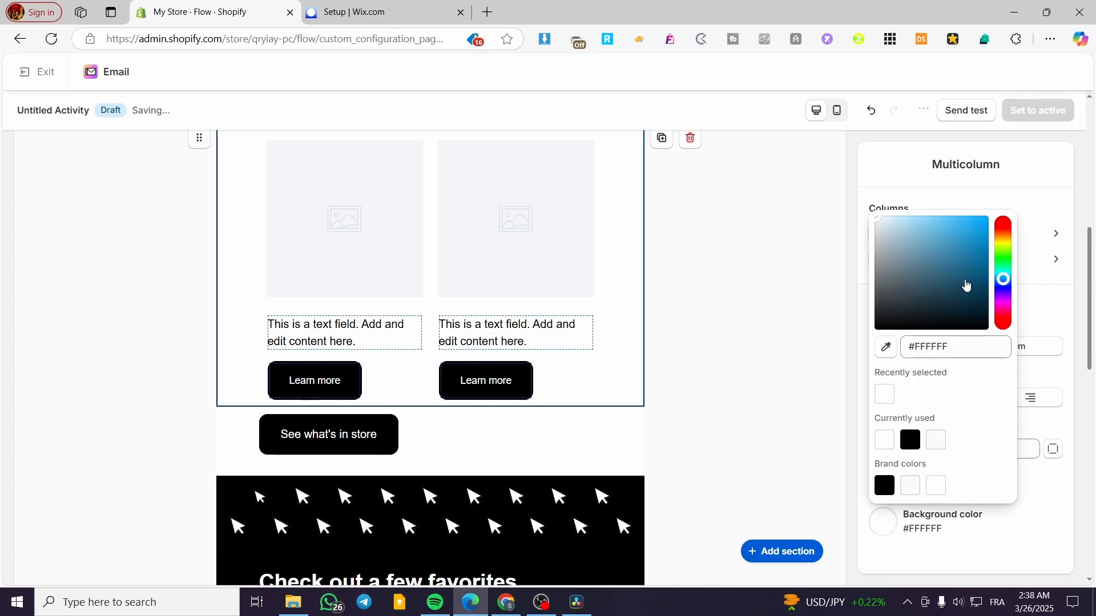
{"action": "left_click", "coordinate": [970, 221]}
{"action": "left_click_drag", "start_coordinate": [970, 223], "coordinate": [989, 249]}
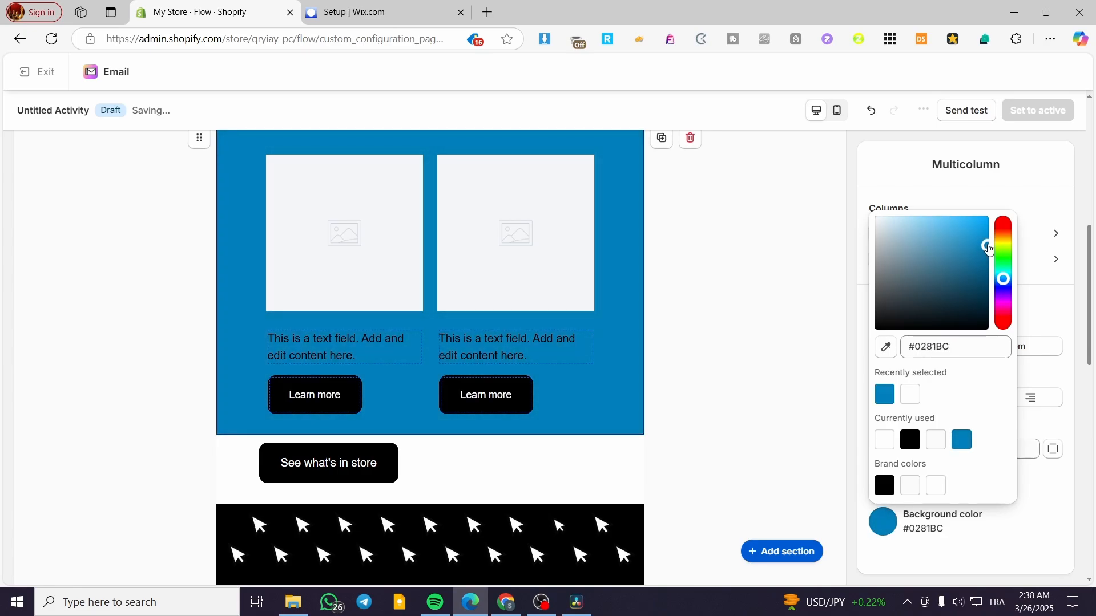
{"action": "left_click", "coordinate": [795, 261]}
{"action": "scroll", "coordinate": [737, 382], "scroll_direction": "up", "scroll_amount": 1}
{"action": "scroll", "coordinate": [713, 382], "scroll_direction": "up", "scroll_amount": 5}
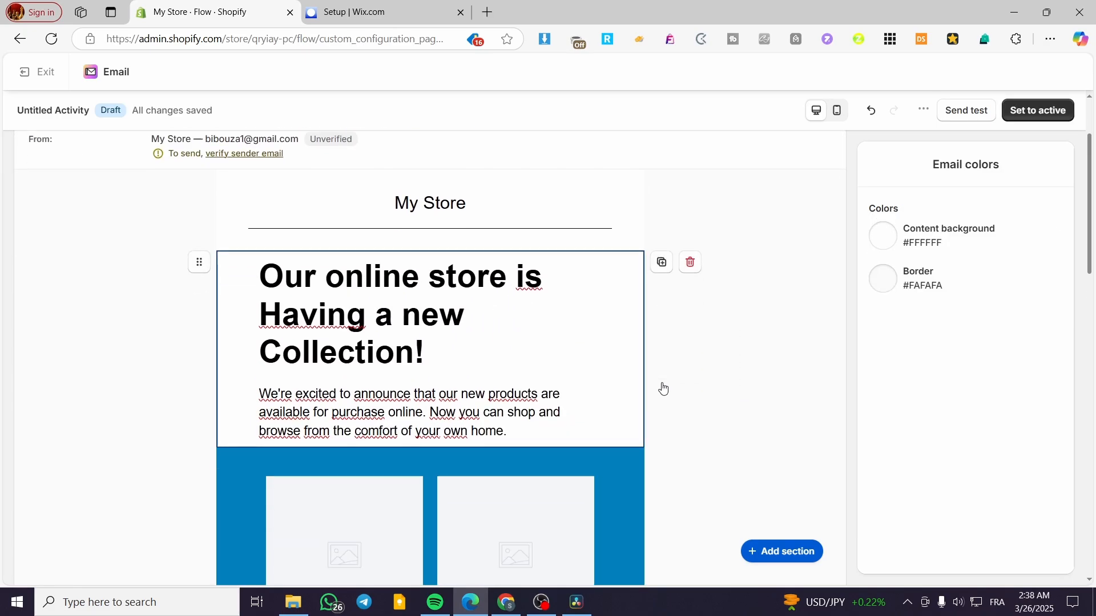
Set the background color of the heading and intro text section to blue #0281BC.
{"action": "scroll", "coordinate": [627, 314], "scroll_direction": "down", "scroll_amount": 3}
{"action": "left_click", "coordinate": [600, 239]}
{"action": "scroll", "coordinate": [913, 541], "scroll_direction": "down", "scroll_amount": 2}
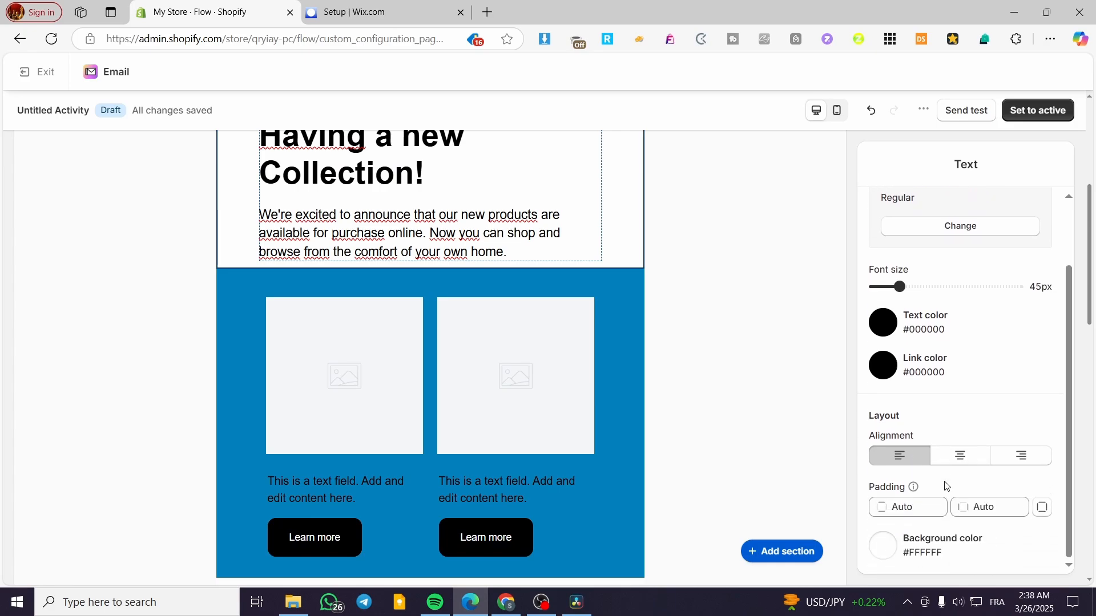
{"action": "scroll", "coordinate": [904, 518], "scroll_direction": "down", "scroll_amount": 1}
{"action": "left_click", "coordinate": [885, 545]}
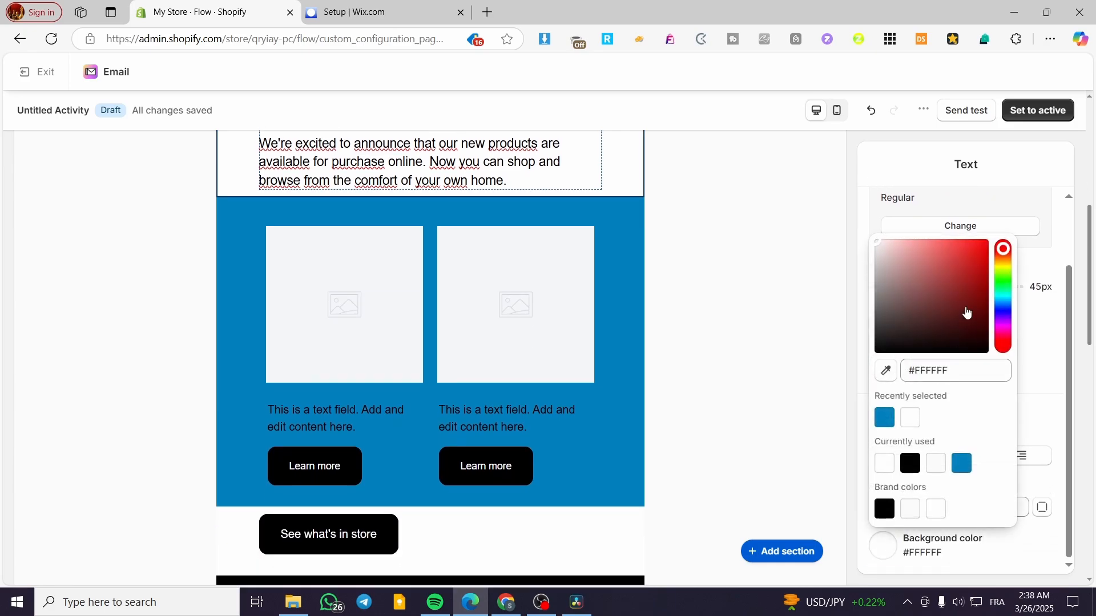
{"action": "left_click", "coordinate": [885, 419]}
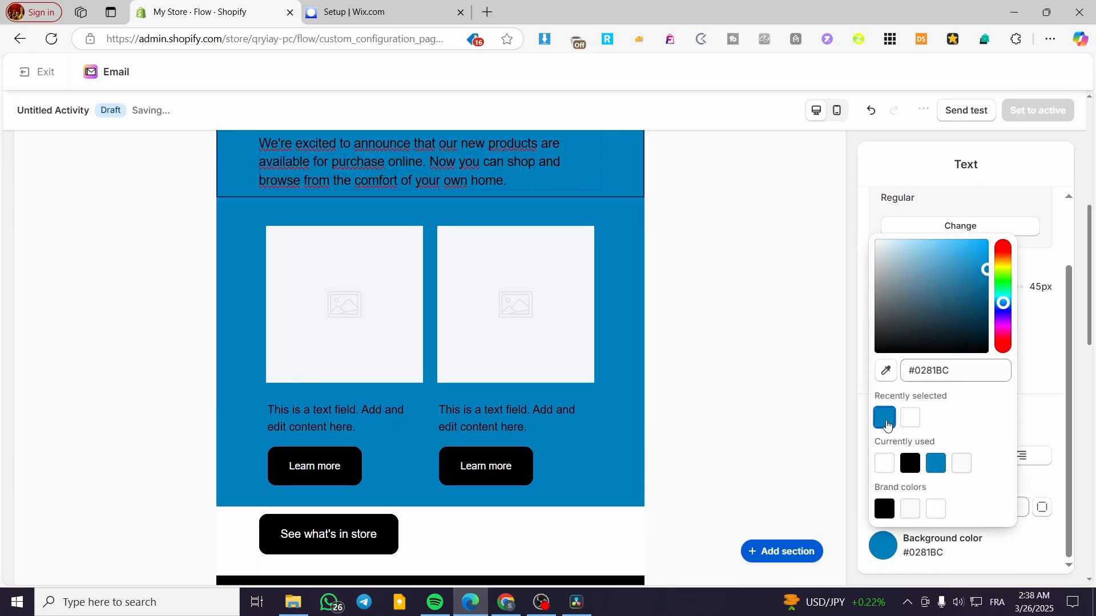
{"action": "left_click", "coordinate": [742, 368]}
{"action": "scroll", "coordinate": [759, 367], "scroll_direction": "up", "scroll_amount": 5}
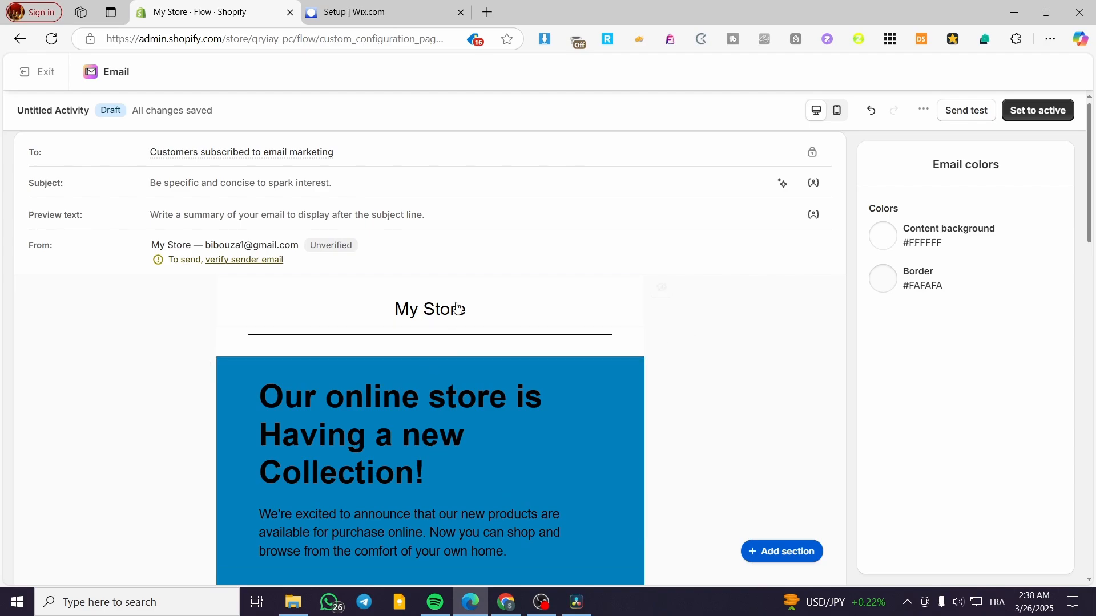
Leave the email editor, keeping the marketing email in draft state, and return to the workflow.
{"action": "left_click", "coordinate": [457, 309]}
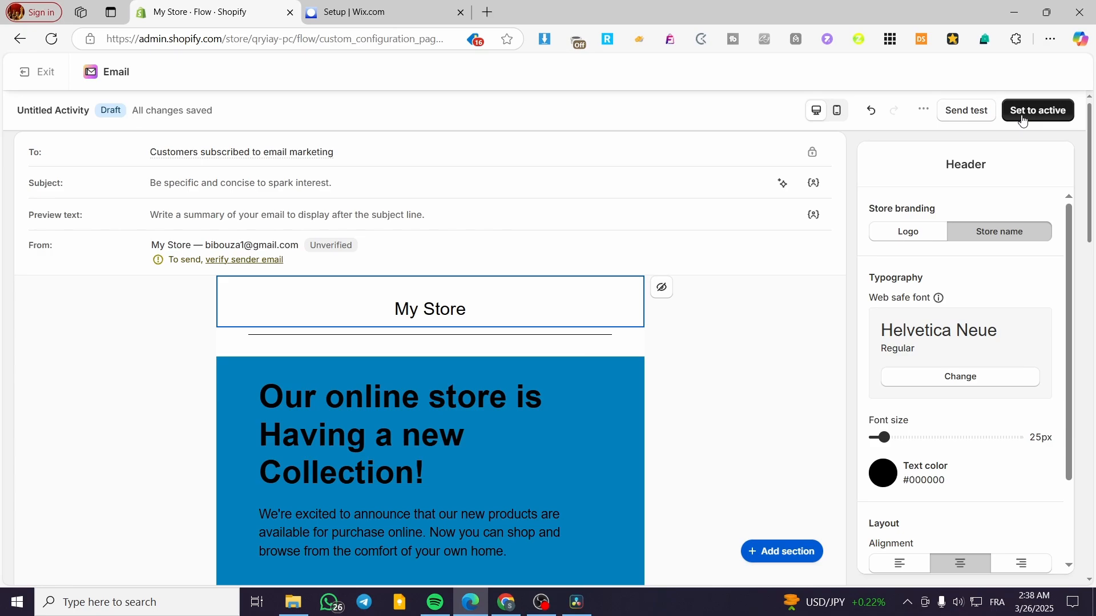
{"action": "left_click", "coordinate": [41, 72]}
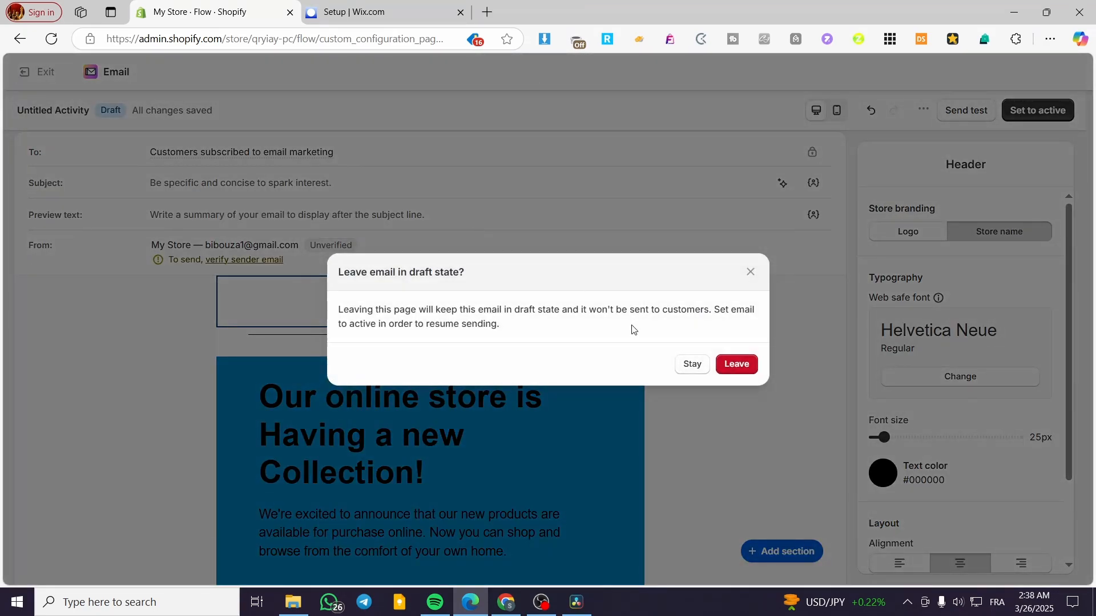
{"action": "left_click", "coordinate": [732, 369]}
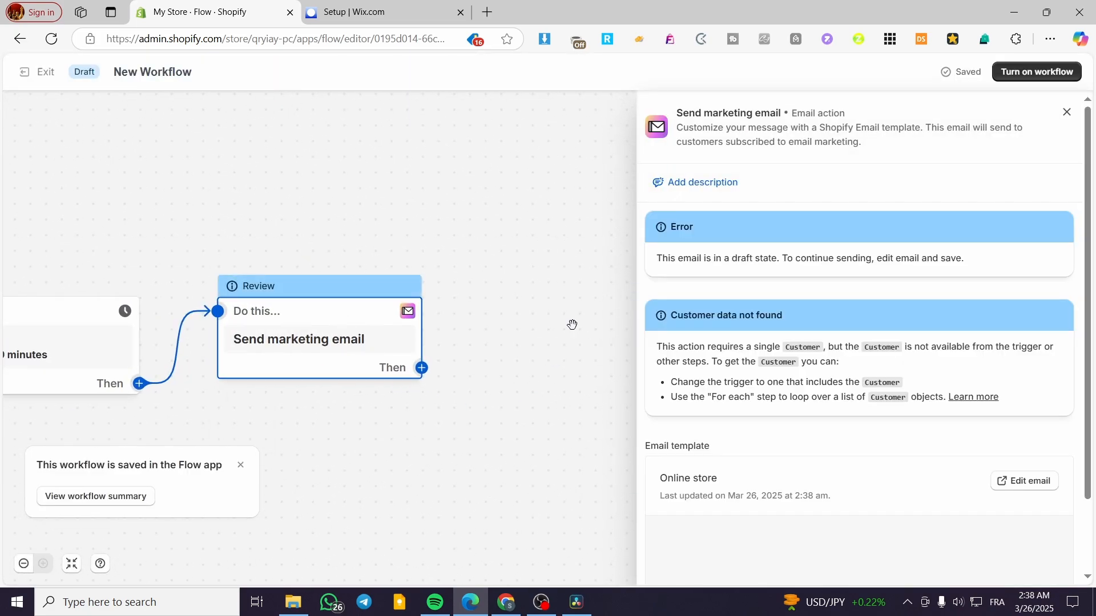
Arrange the Wait and Send marketing email steps roughly in a row after the Collection created trigger.
{"action": "left_click_drag", "start_coordinate": [384, 216], "coordinate": [638, 178]}
{"action": "left_click_drag", "start_coordinate": [436, 438], "coordinate": [594, 306]}
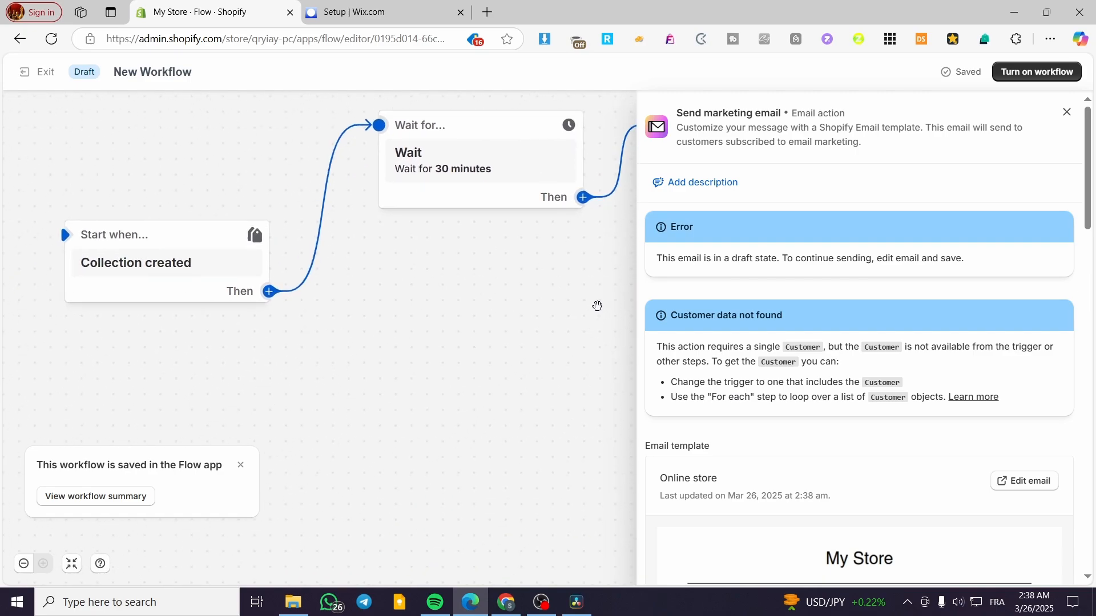
{"action": "left_click_drag", "start_coordinate": [500, 338], "coordinate": [421, 412]}
{"action": "left_click_drag", "start_coordinate": [398, 226], "coordinate": [414, 350]}
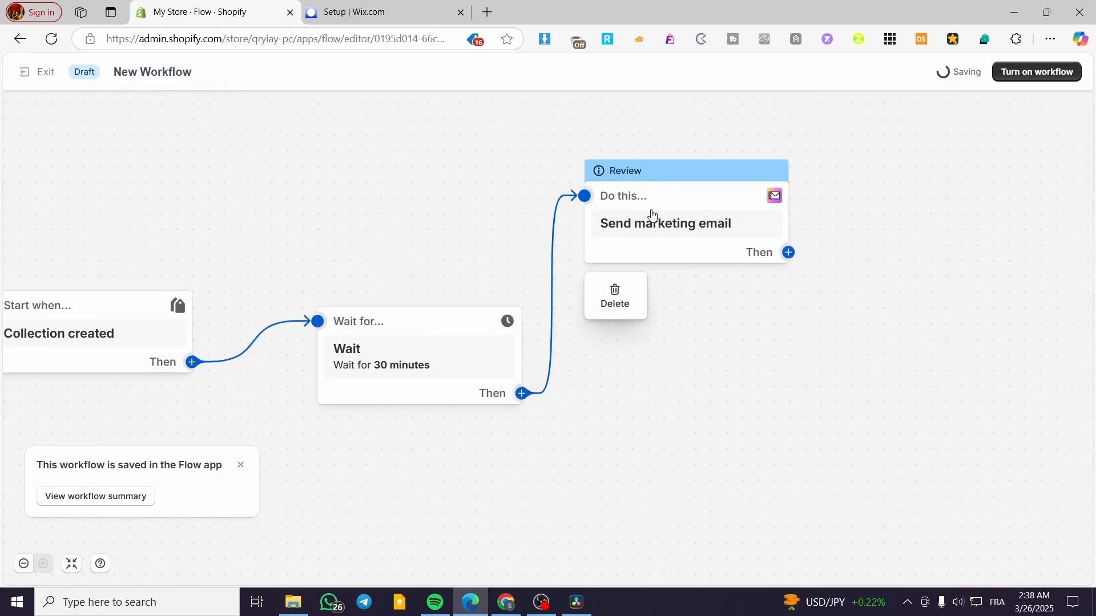
{"action": "left_click_drag", "start_coordinate": [648, 212], "coordinate": [673, 384]}
{"action": "left_click_drag", "start_coordinate": [421, 482], "coordinate": [490, 426]}
{"action": "scroll", "coordinate": [534, 428], "scroll_direction": "down", "scroll_amount": 5}
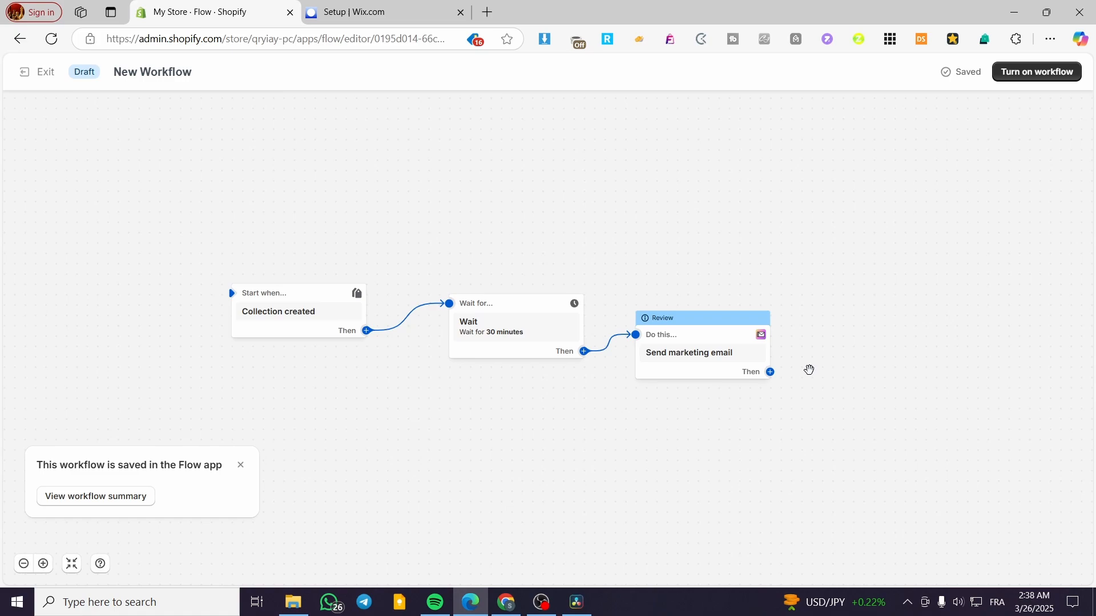
Exit the workflow editor and go to the store's list of marketing automations.
{"action": "left_click", "coordinate": [584, 352]}
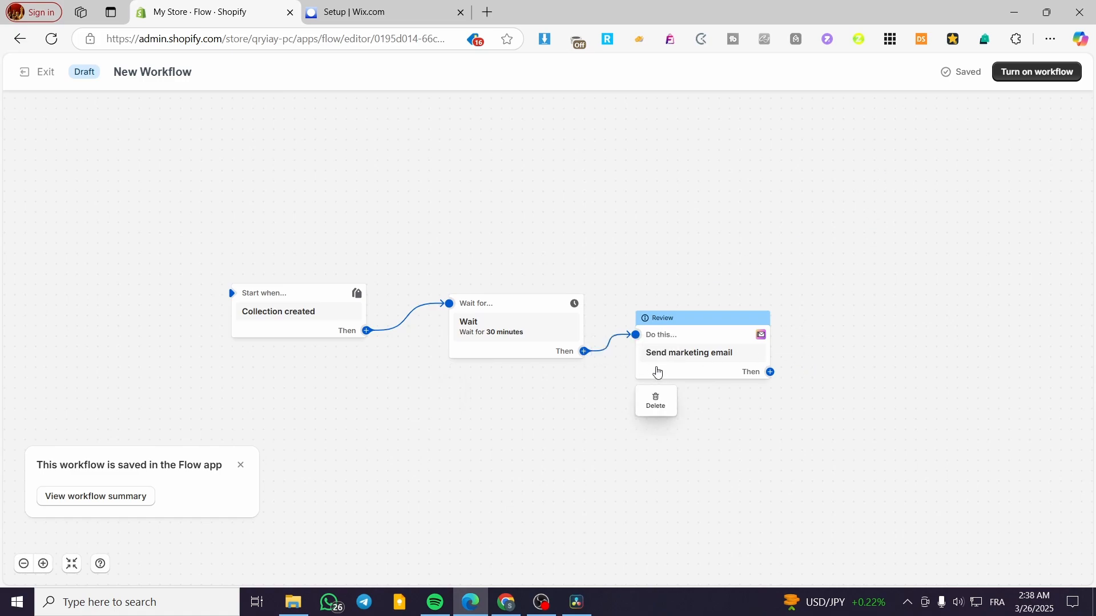
{"action": "left_click", "coordinate": [654, 353]}
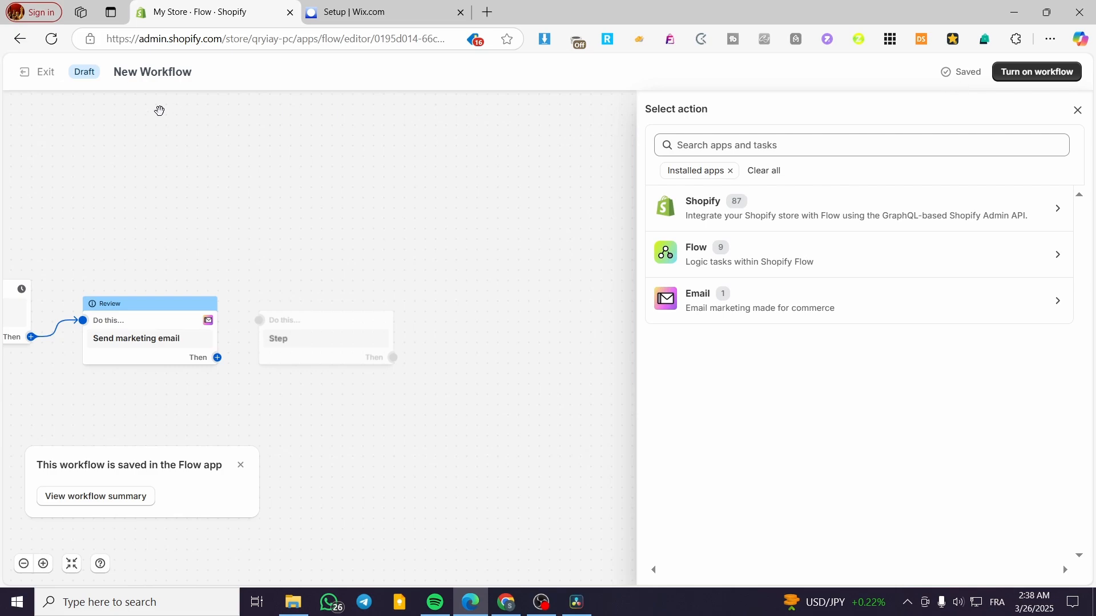
{"action": "left_click", "coordinate": [15, 80]}
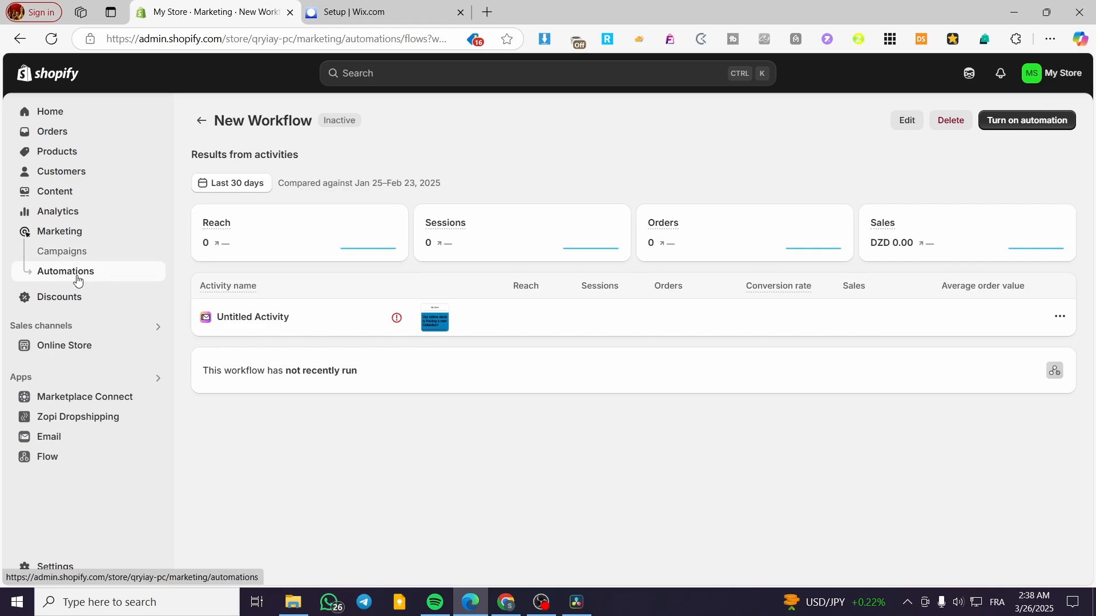
{"action": "left_click", "coordinate": [908, 120]}
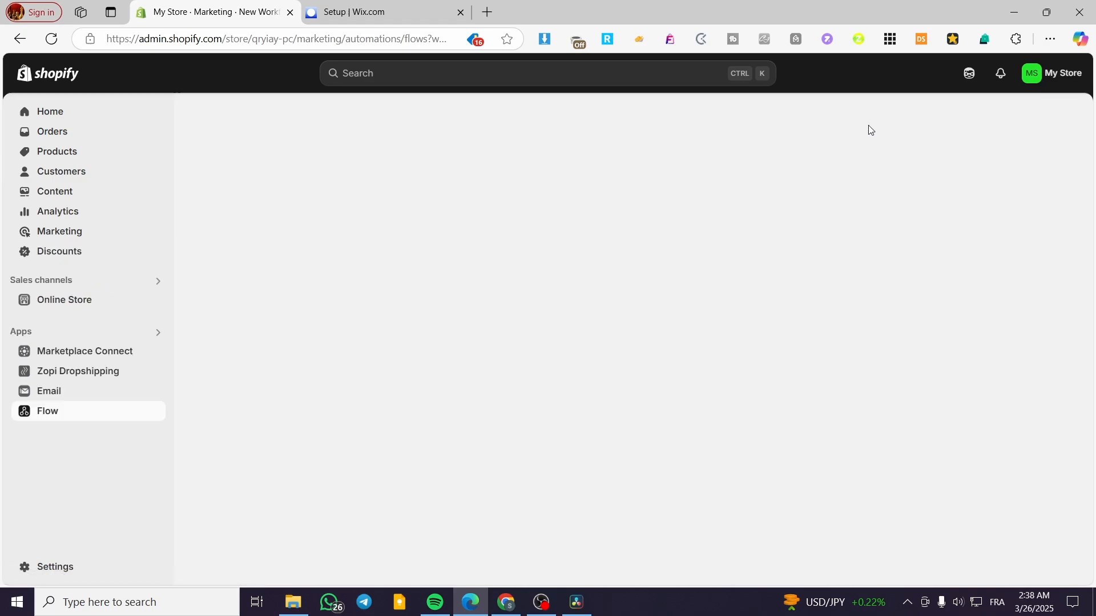
{"action": "left_click", "coordinate": [60, 234]}
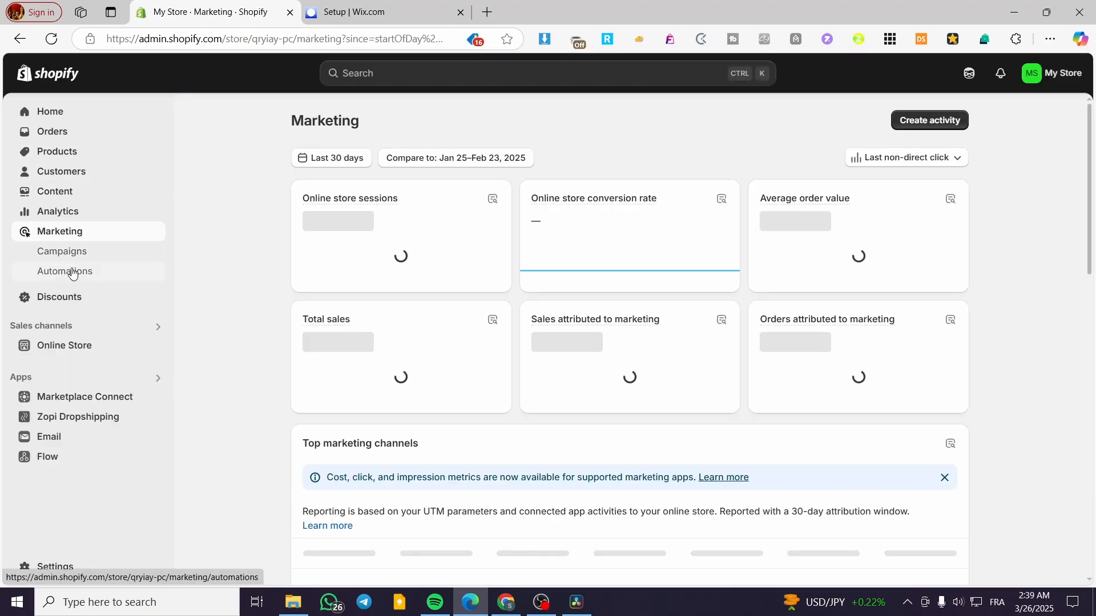
{"action": "left_click", "coordinate": [72, 273]}
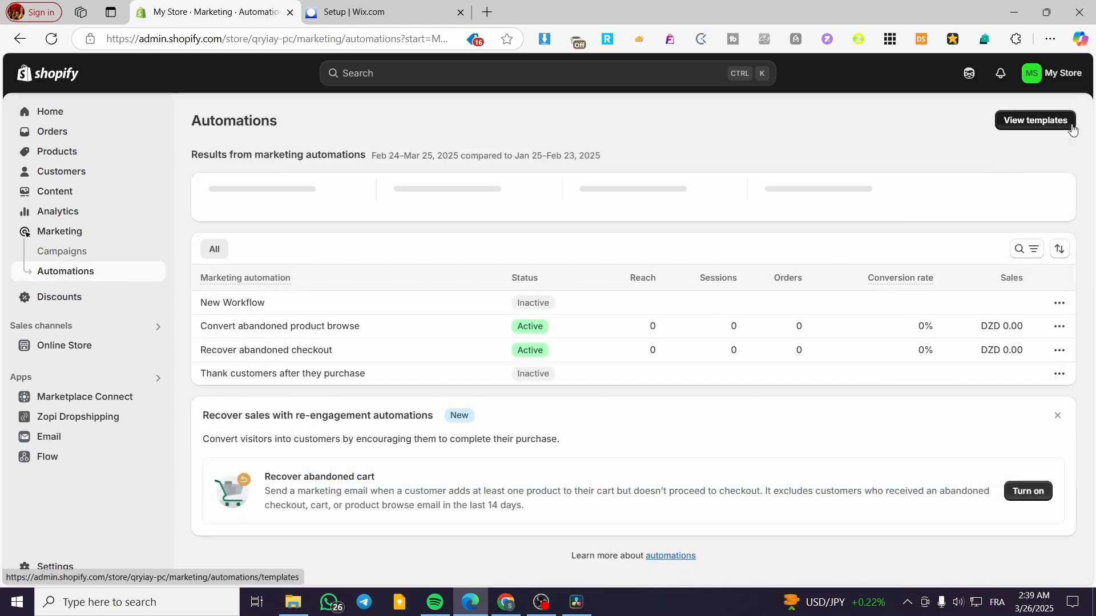
Browse the available marketing automation templates and return to the automations list.
{"action": "left_click", "coordinate": [1072, 125]}
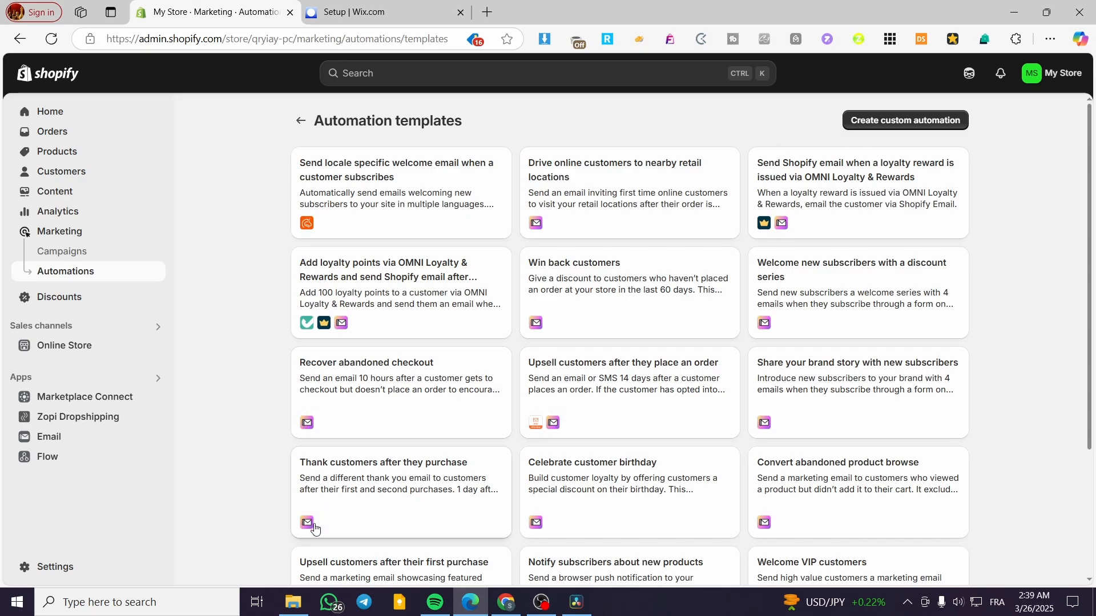
{"action": "scroll", "coordinate": [417, 483], "scroll_direction": "down", "scroll_amount": 3}
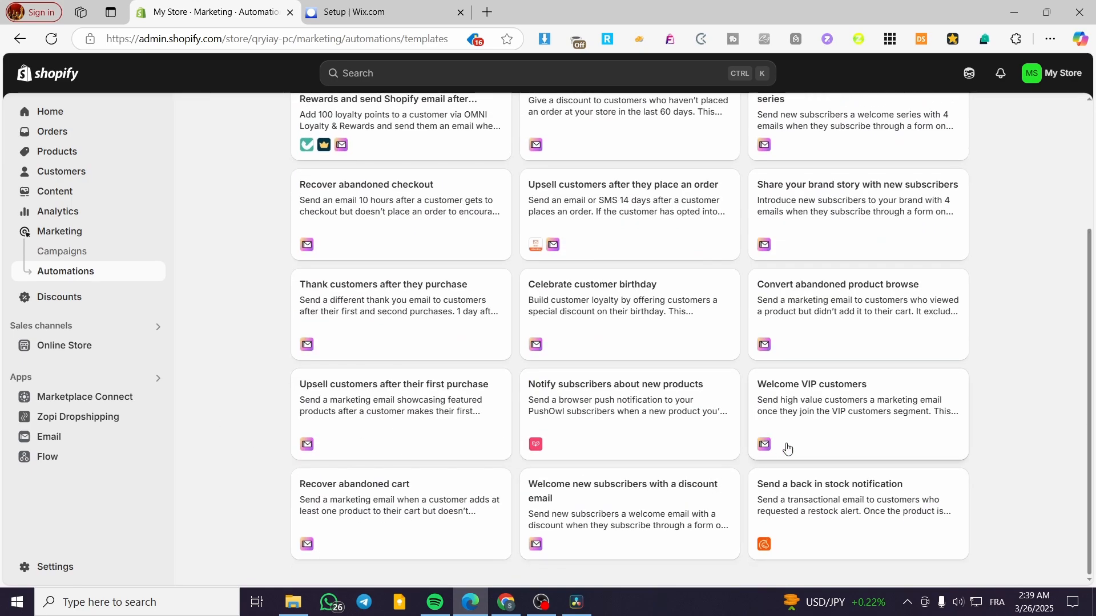
{"action": "scroll", "coordinate": [670, 469], "scroll_direction": "up", "scroll_amount": 3}
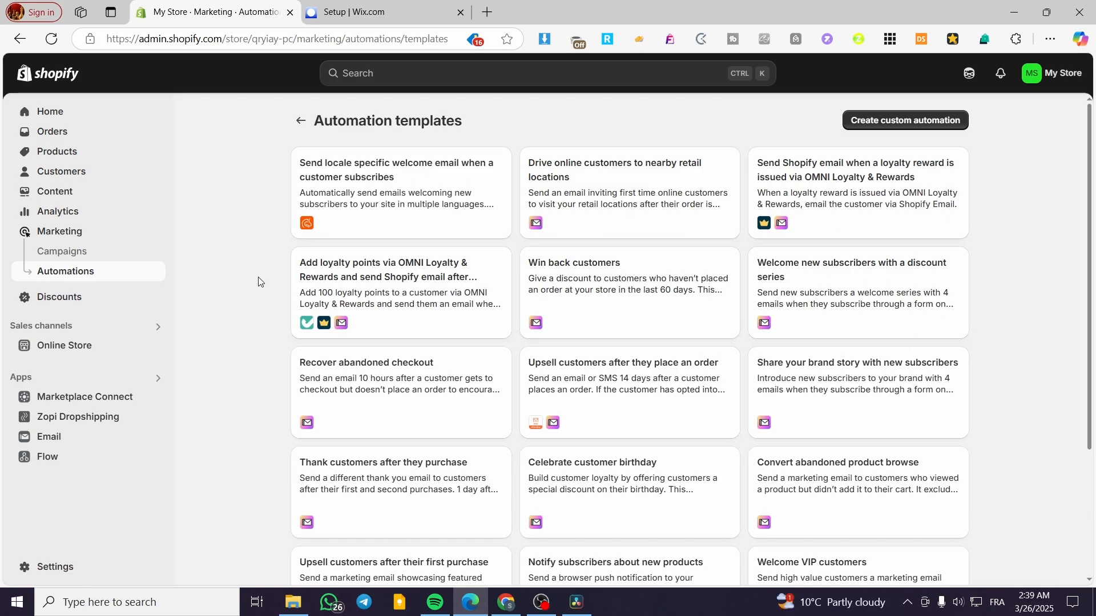
{"action": "left_click", "coordinate": [301, 121]}
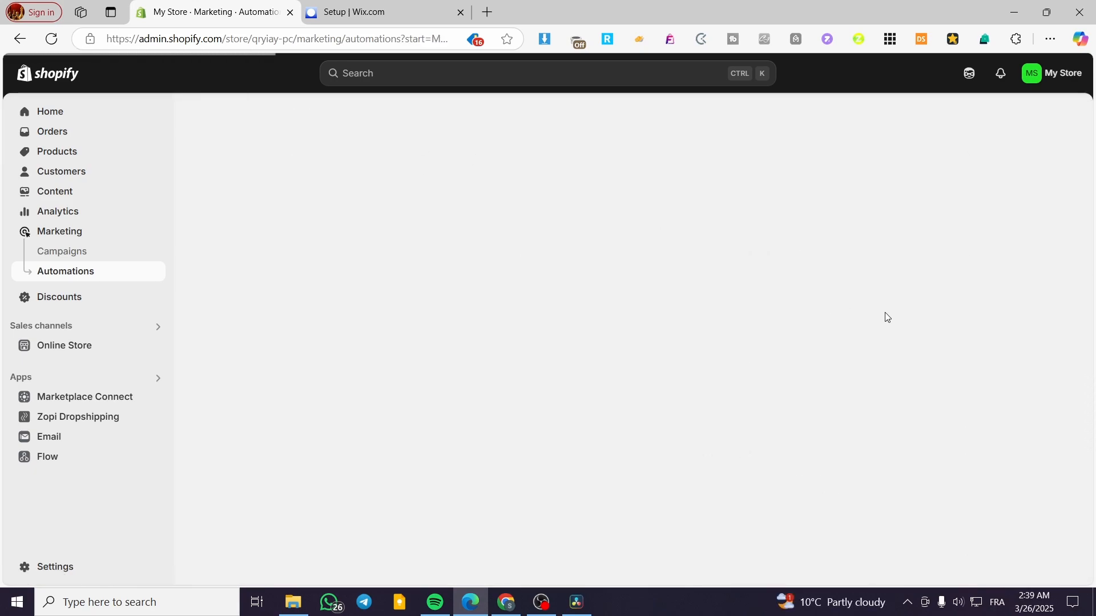